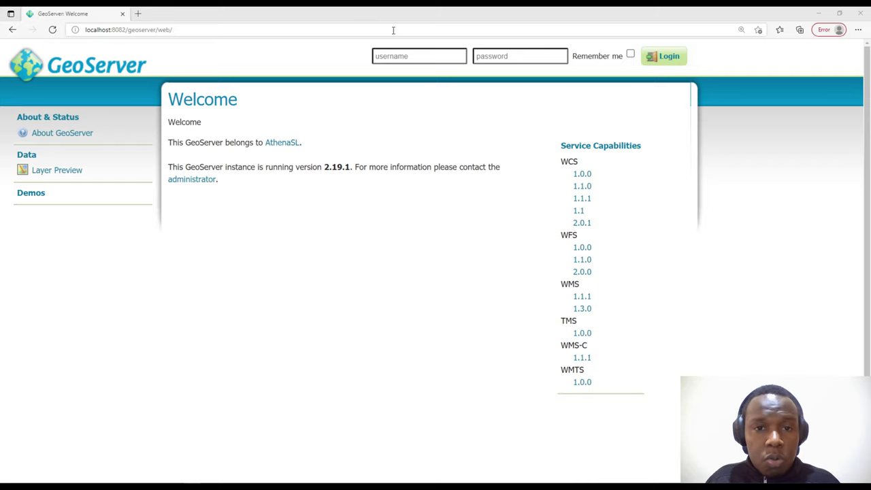
- Log in as admin with the administrator password and dismiss Edge's save-password prompt
click(398, 59)
text(admin)
key(Tab)
text(geoserver)
key(Return)
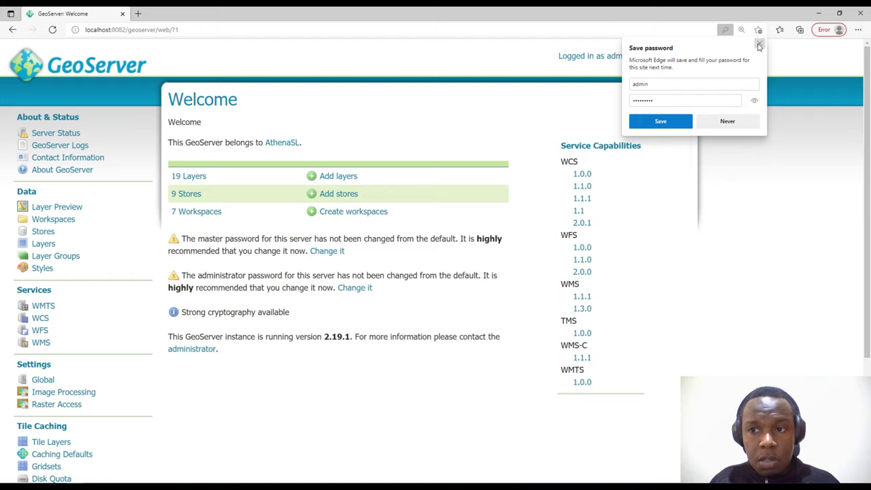
click(759, 44)
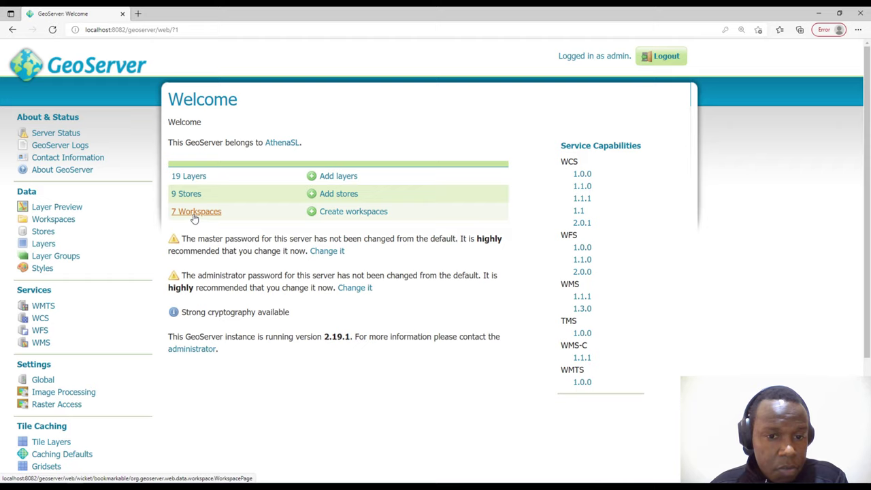
- Select all 19 sample layers and remove them along with their layer groups
click(56, 220)
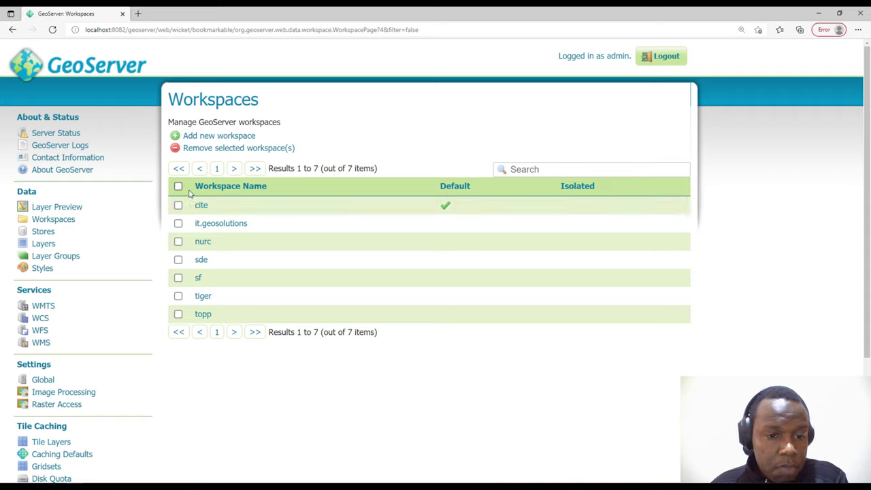
click(177, 186)
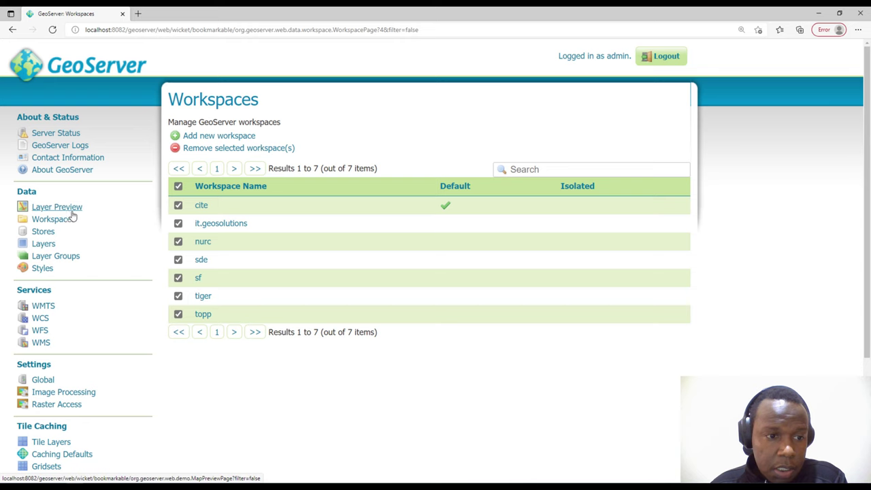
click(43, 245)
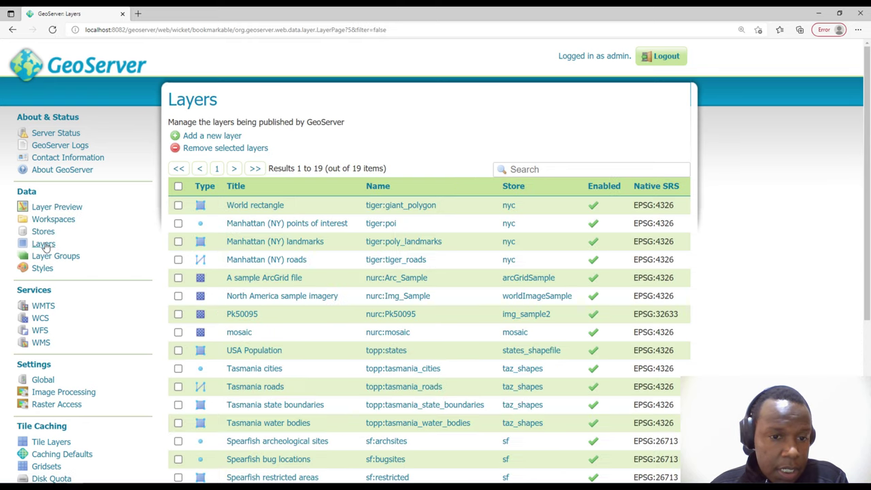
click(177, 187)
click(203, 149)
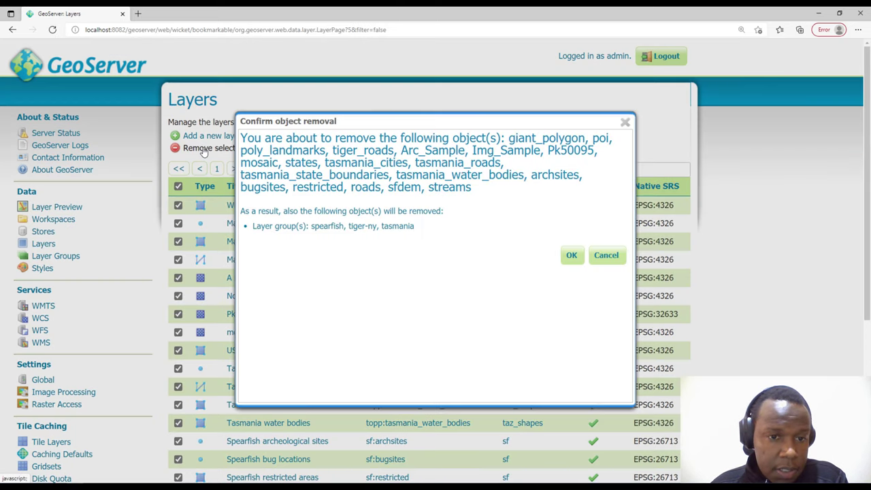
click(571, 255)
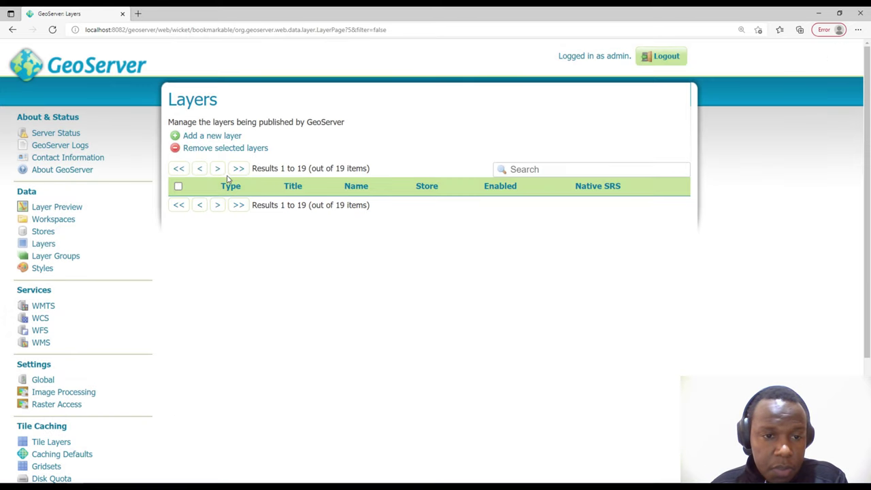
drag(256, 123, 301, 123)
click(266, 122)
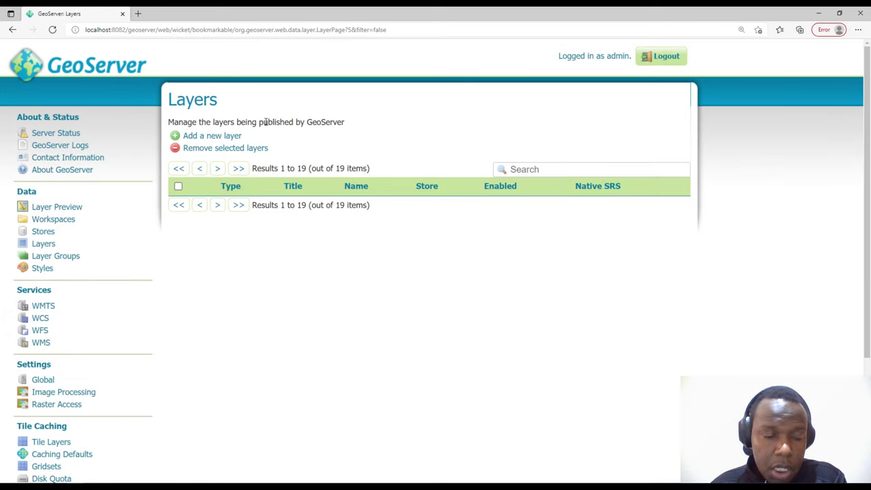
- Delete all nine sample data stores from the Stores list
click(43, 231)
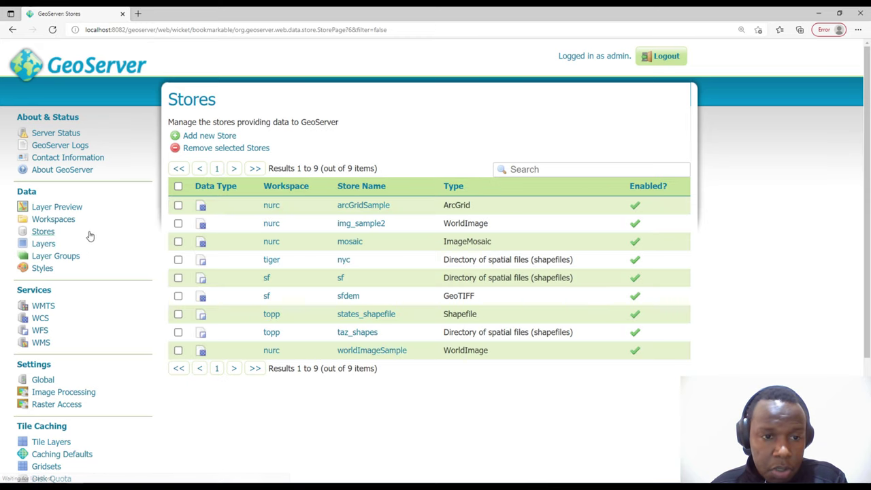
click(177, 186)
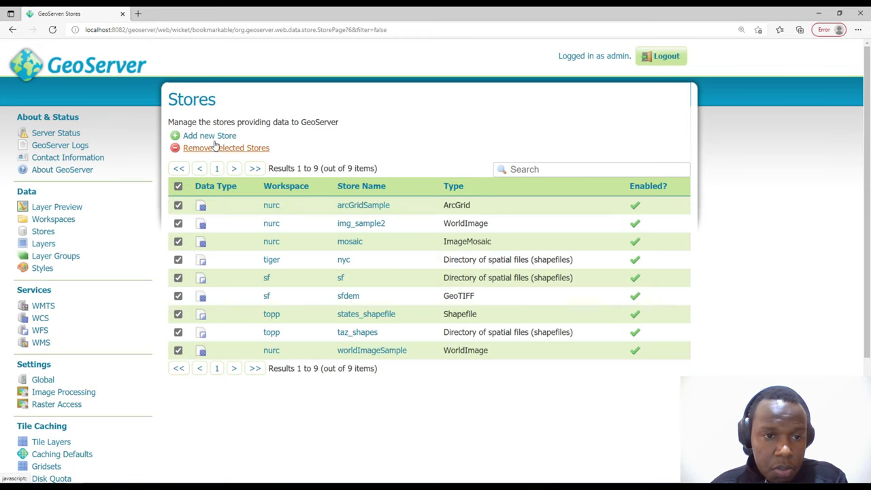
click(215, 146)
click(573, 188)
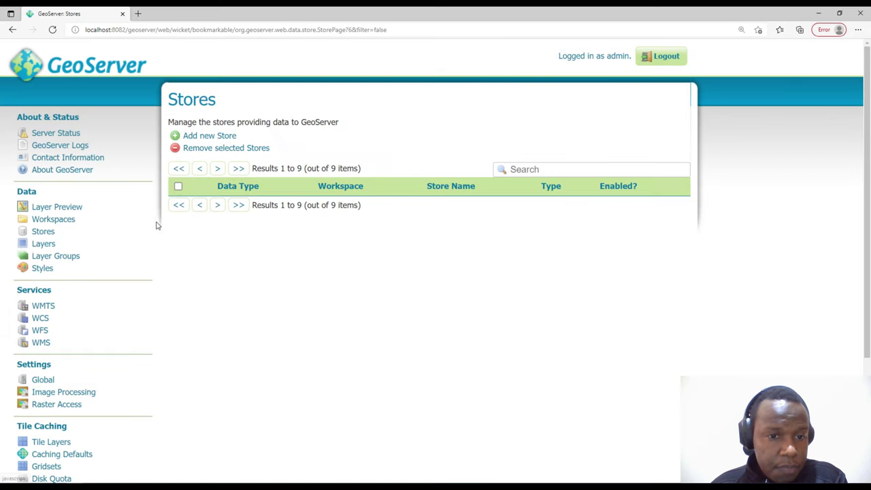
- Delete all seven workspaces, confirm Layer Preview is empty, and start a new workspace
click(46, 220)
click(178, 185)
click(225, 147)
click(571, 189)
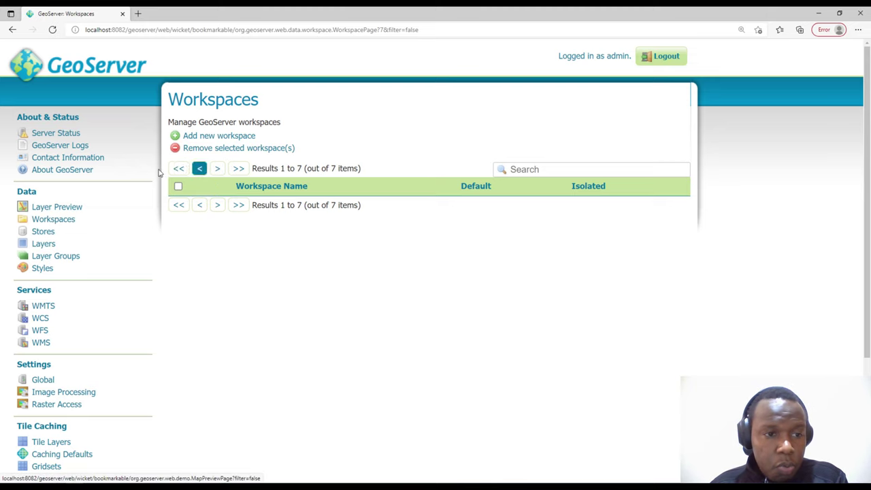
click(55, 207)
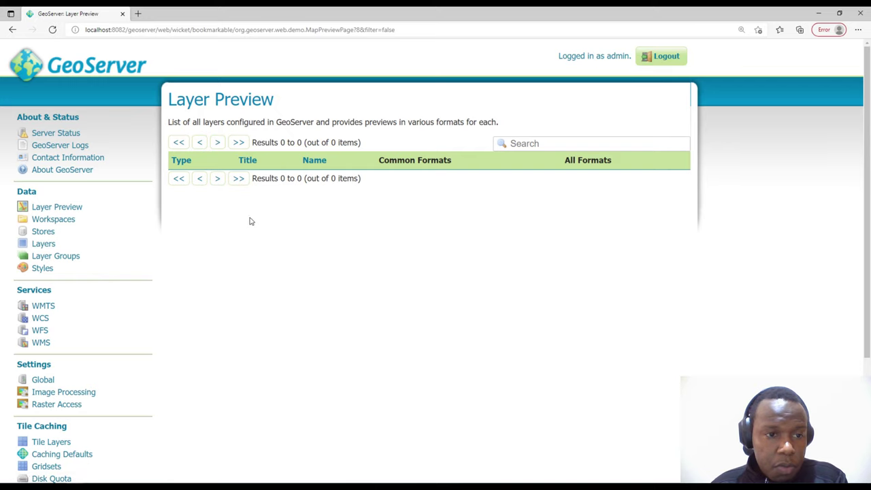
click(45, 219)
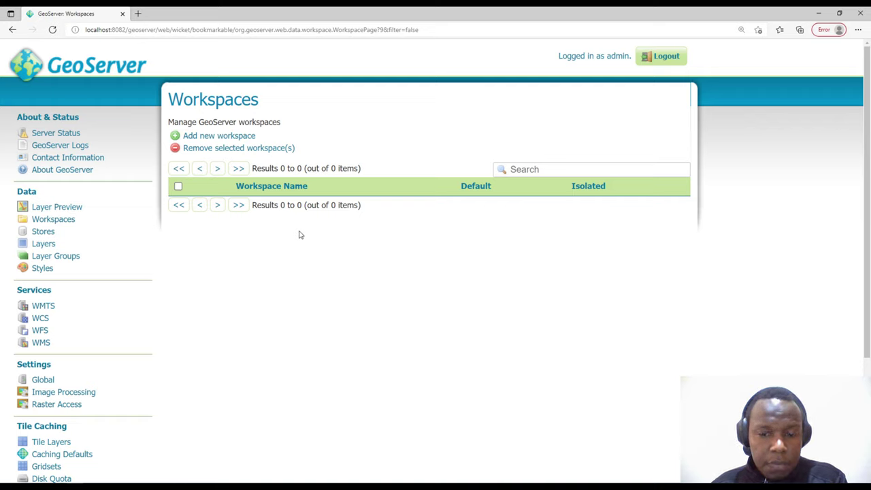
click(199, 138)
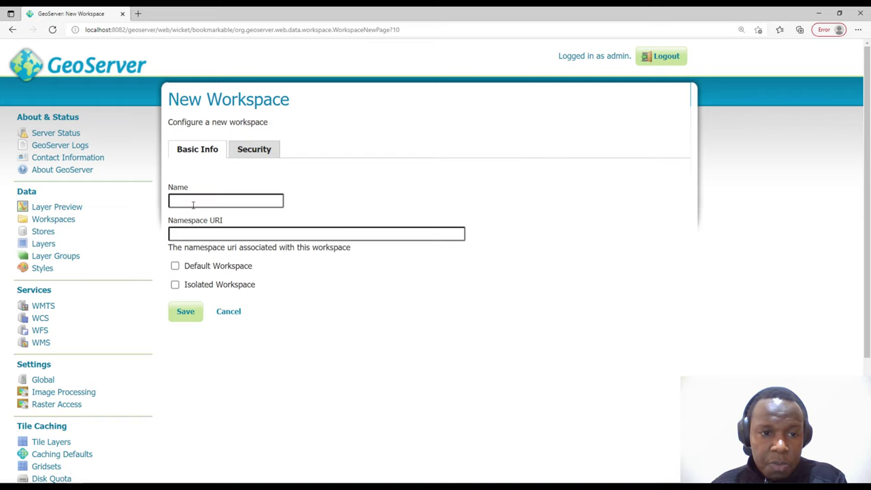
- Name the new workspace athena_workspace, correcting a typo
click(191, 202)
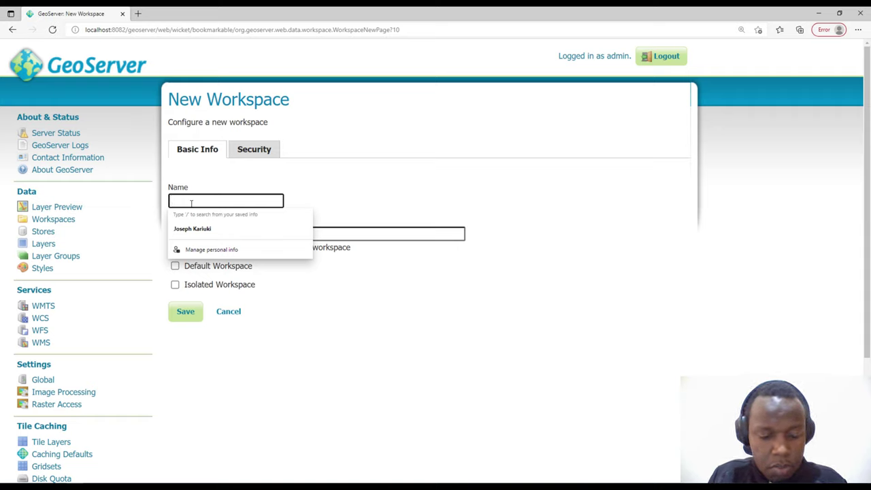
text(at)
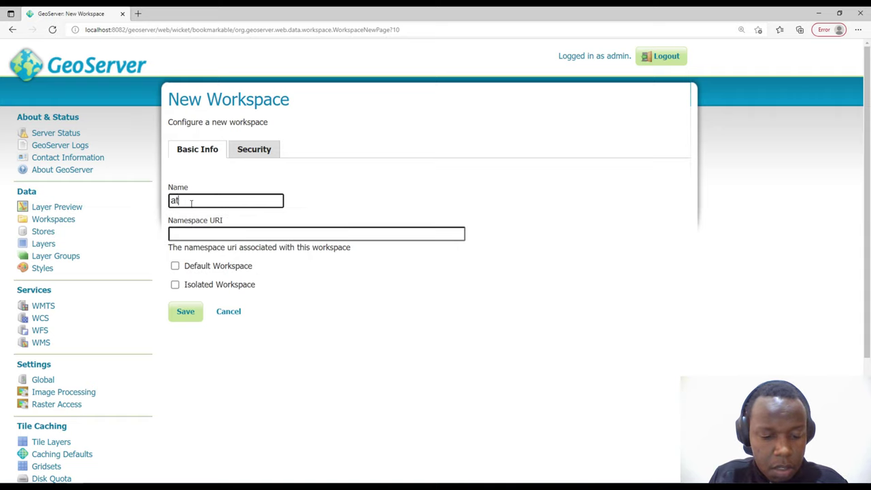
text(hena)
text(_word)
text(kg)
key(BackSpace)
key(BackSpace)
text(space)
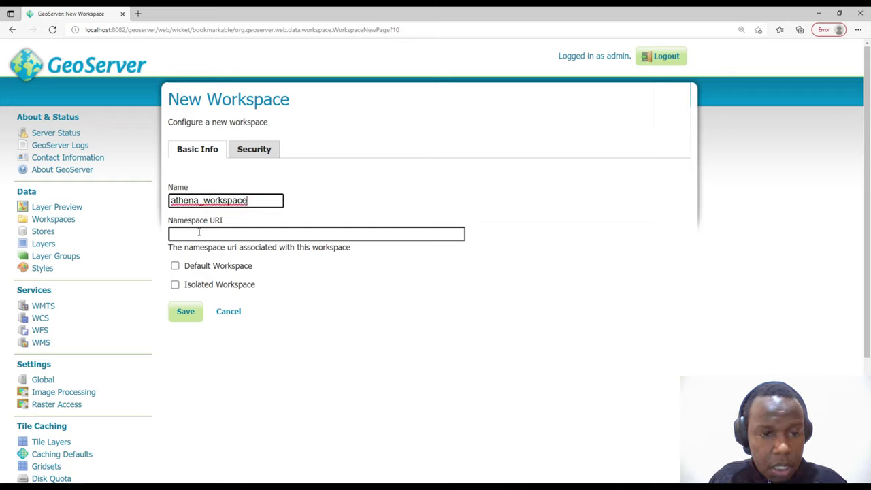
- Tick Default Workspace and try saving the new workspace
click(199, 232)
click(302, 316)
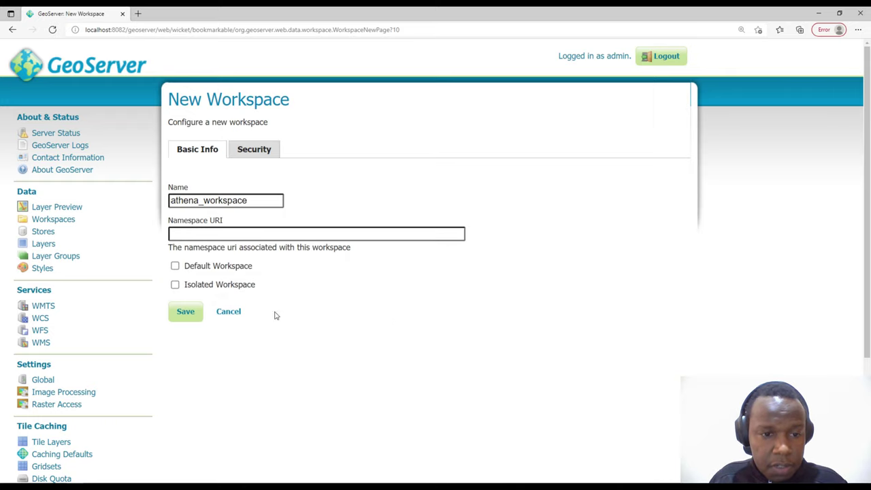
click(175, 266)
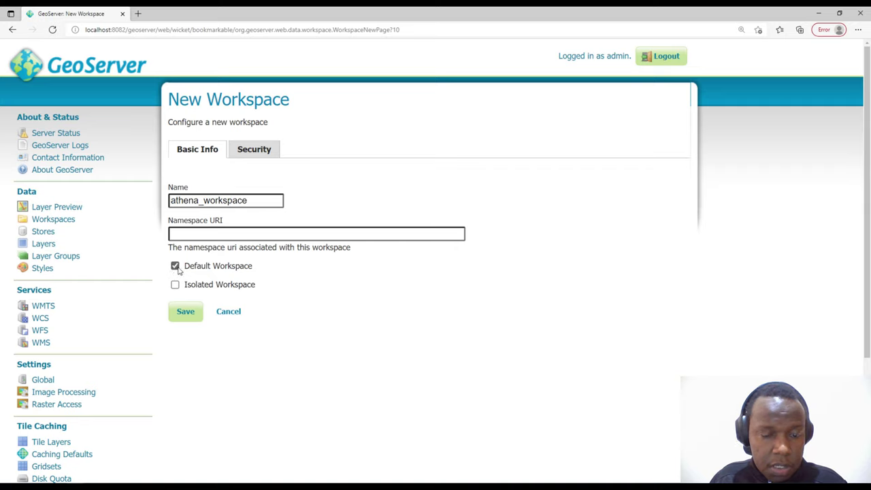
click(195, 311)
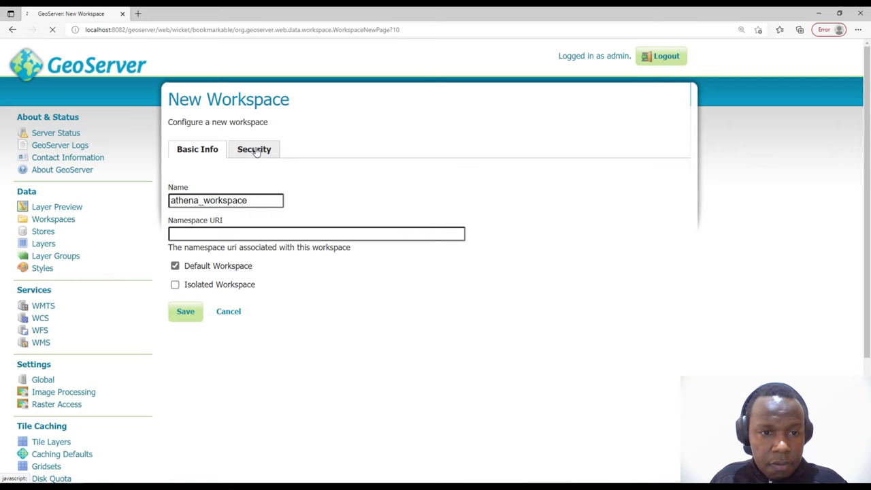
click(212, 168)
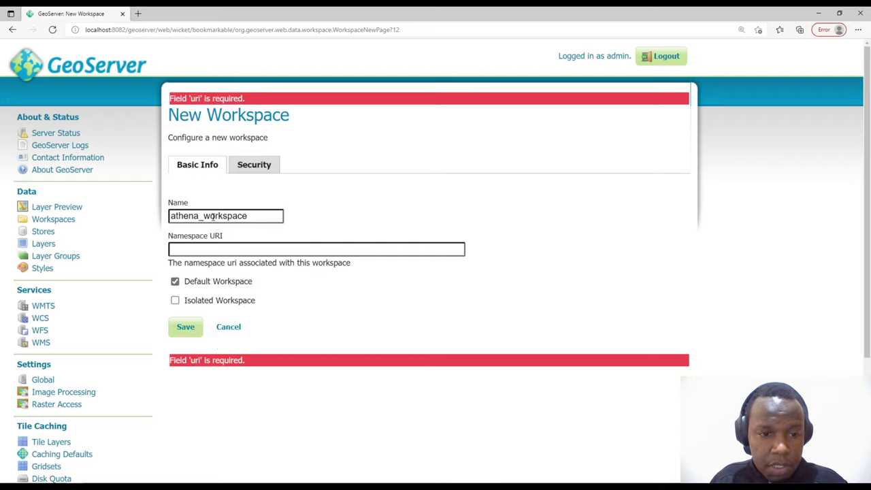
click(187, 331)
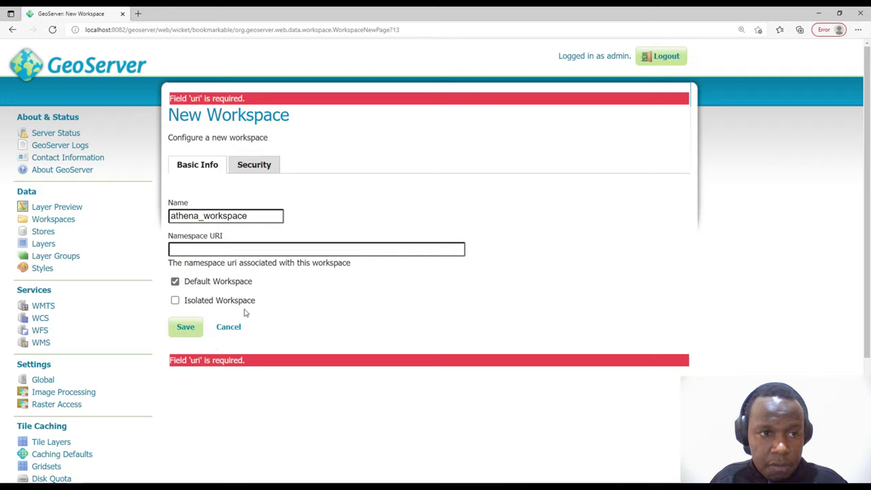
- Fill the Namespace URI with athena_workspace and review the Security tab's role settings
click(196, 250)
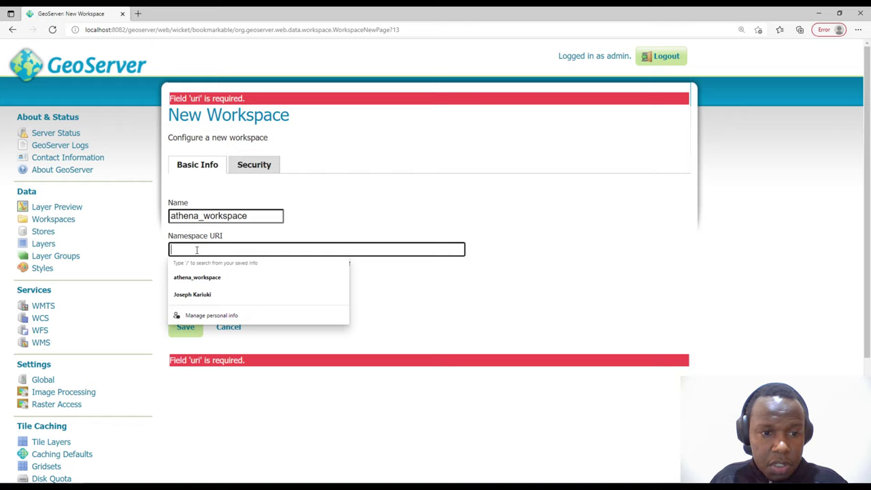
click(213, 277)
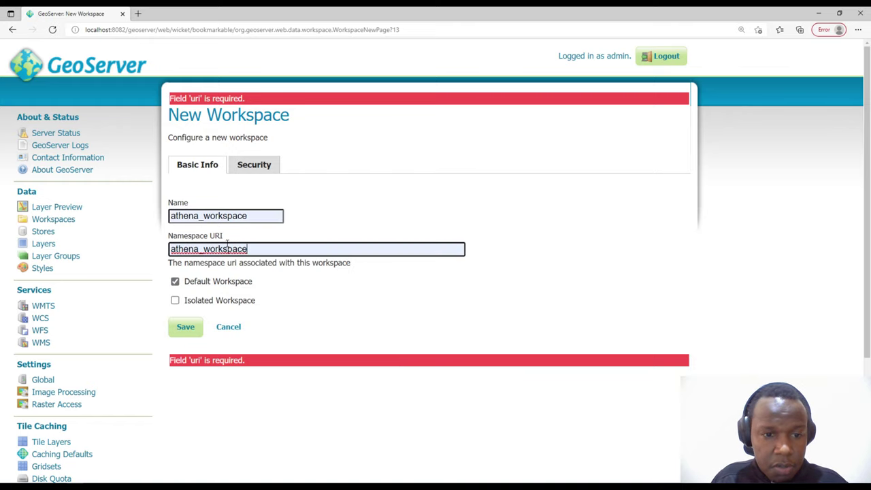
click(259, 249)
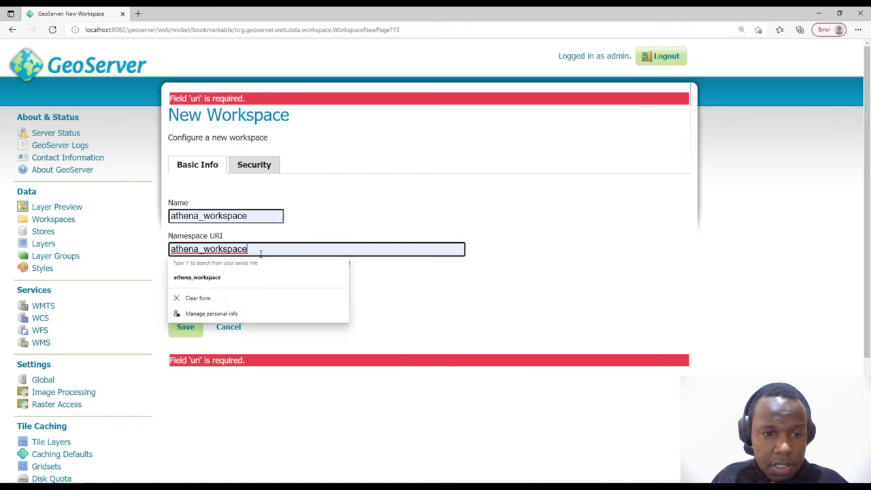
click(404, 315)
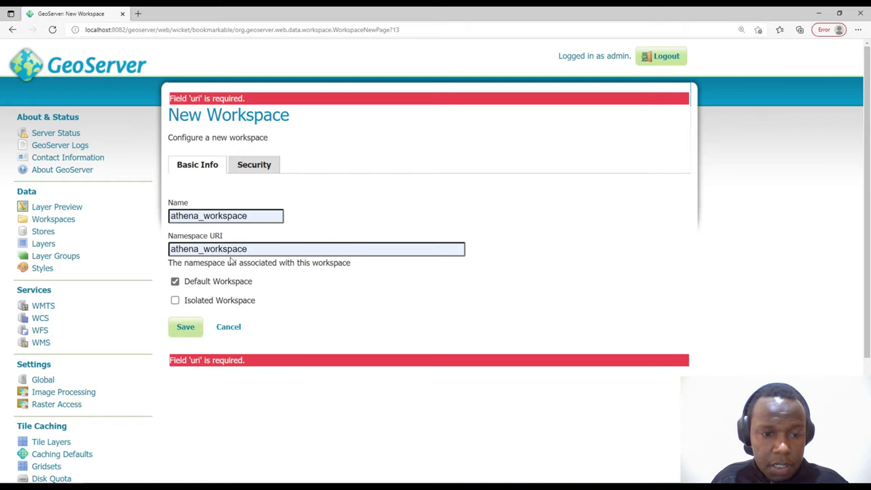
click(249, 168)
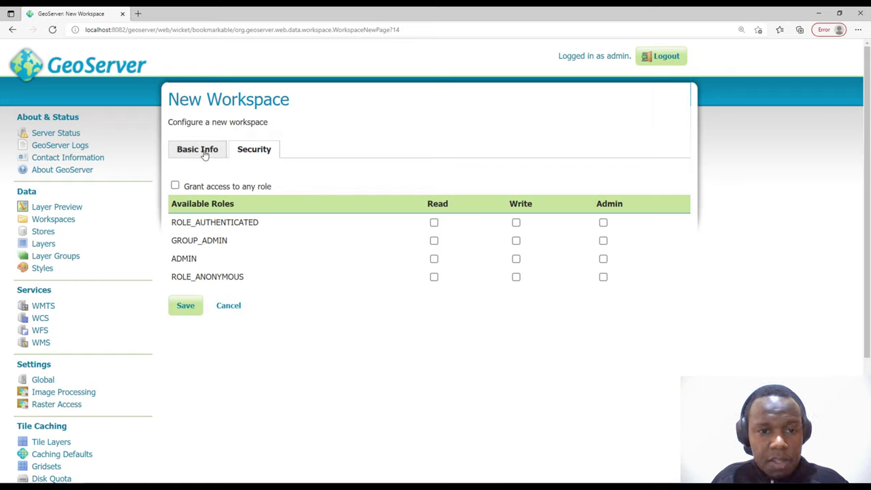
- On Basic Info, set Namespace URI to athena_workspace, tick Default Workspace, and save
click(183, 151)
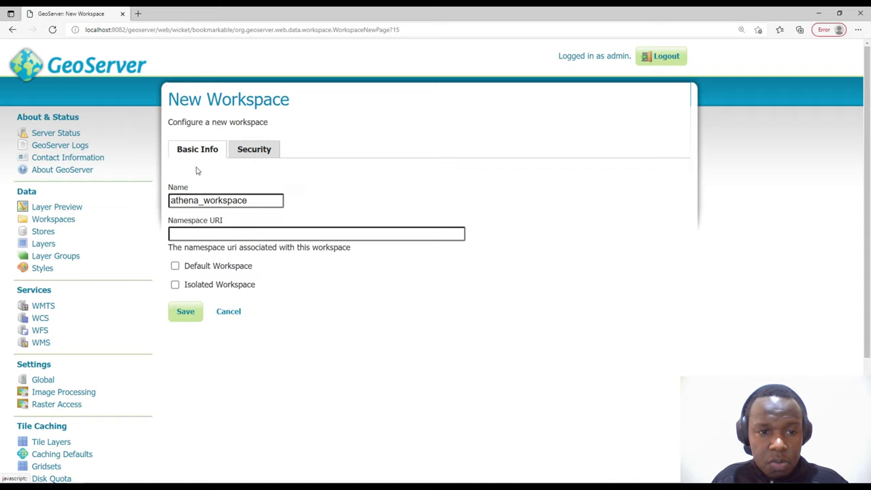
click(205, 229)
click(197, 261)
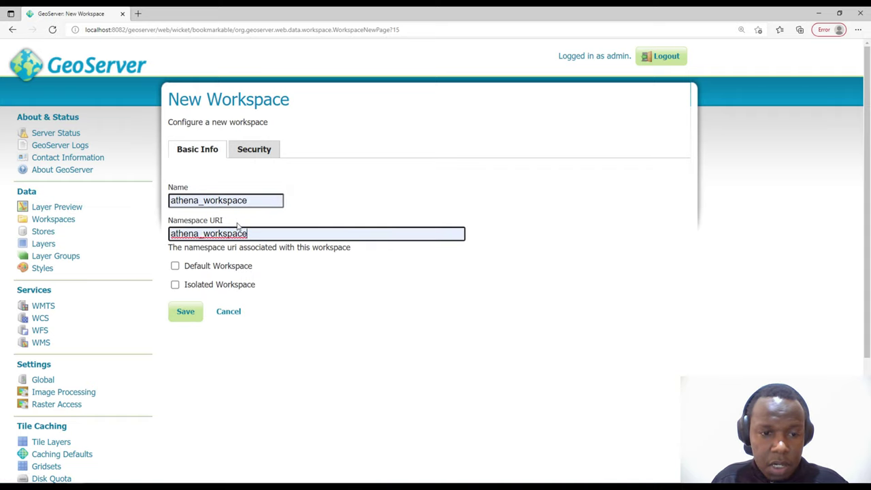
click(175, 266)
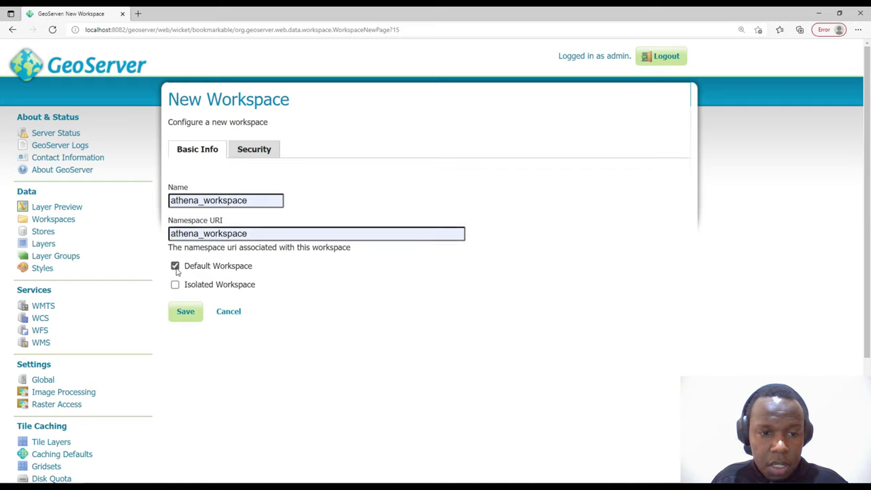
click(185, 312)
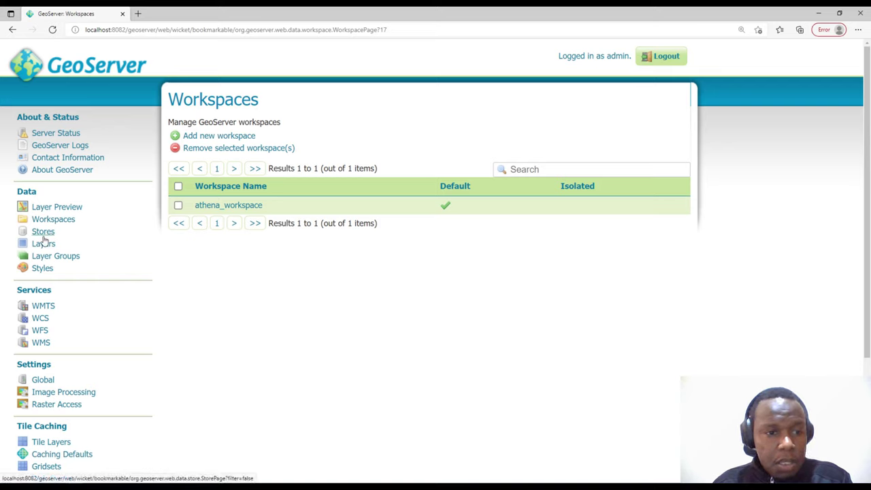
- From Stores, open the New data source page and locate the shapefiles directory option
click(42, 234)
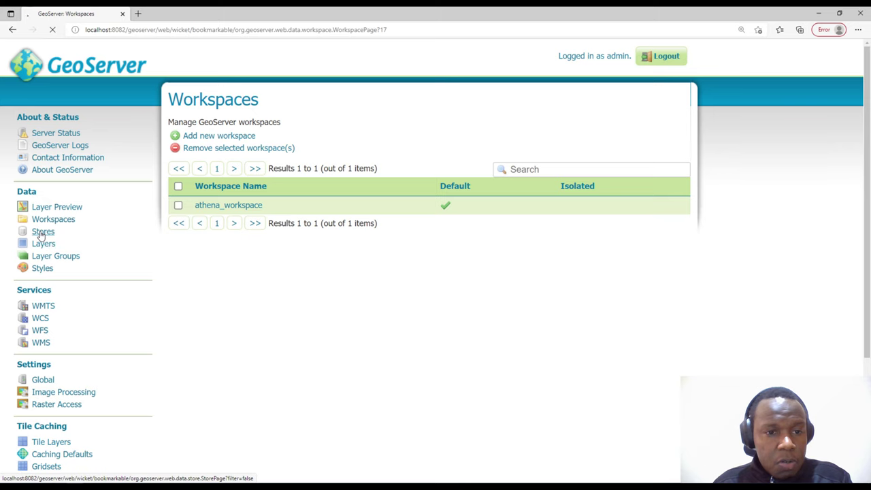
click(222, 138)
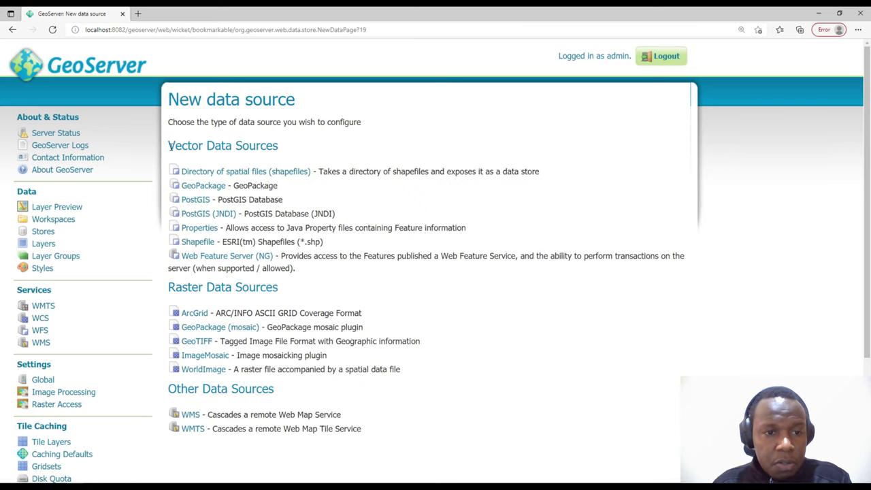
drag(169, 146, 199, 145)
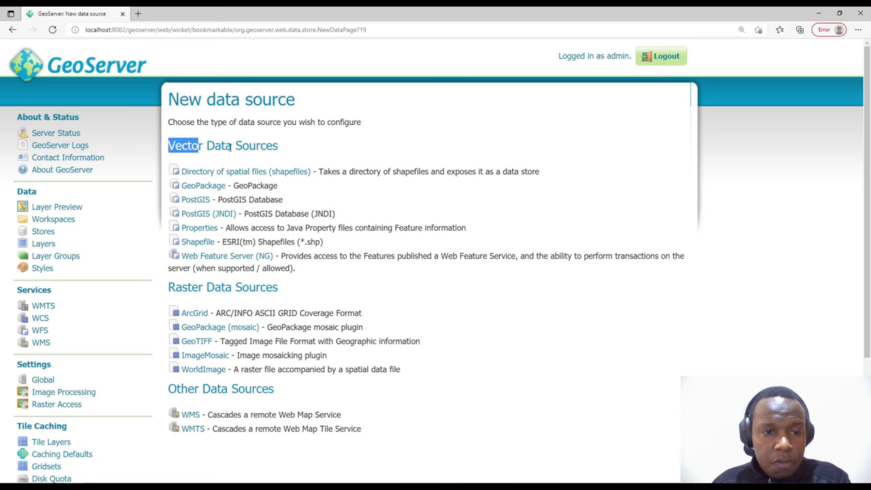
click(234, 147)
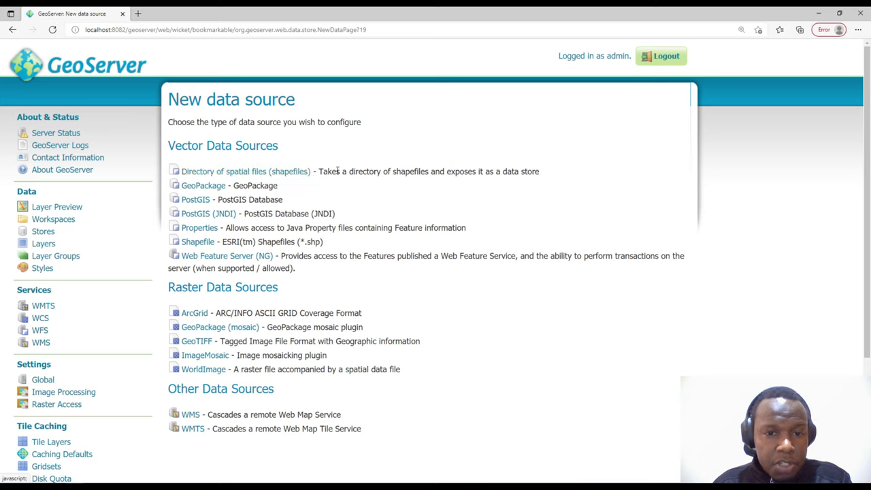
drag(392, 171, 429, 172)
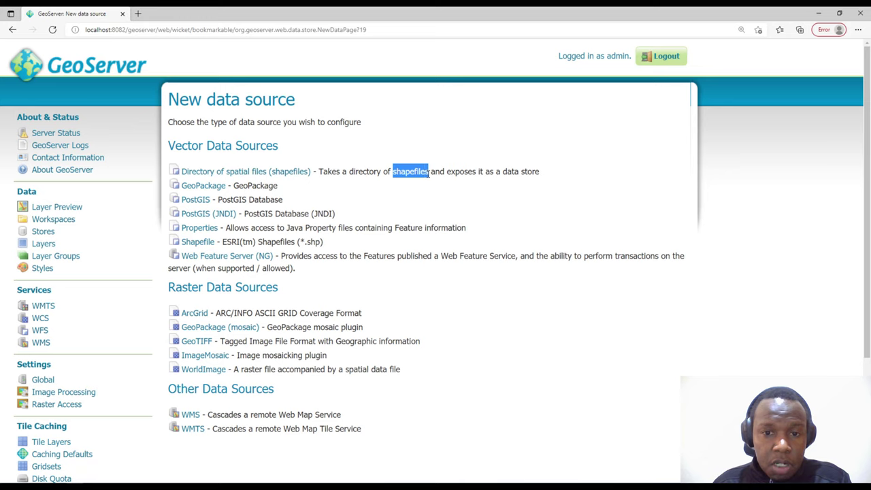
key(super+e)
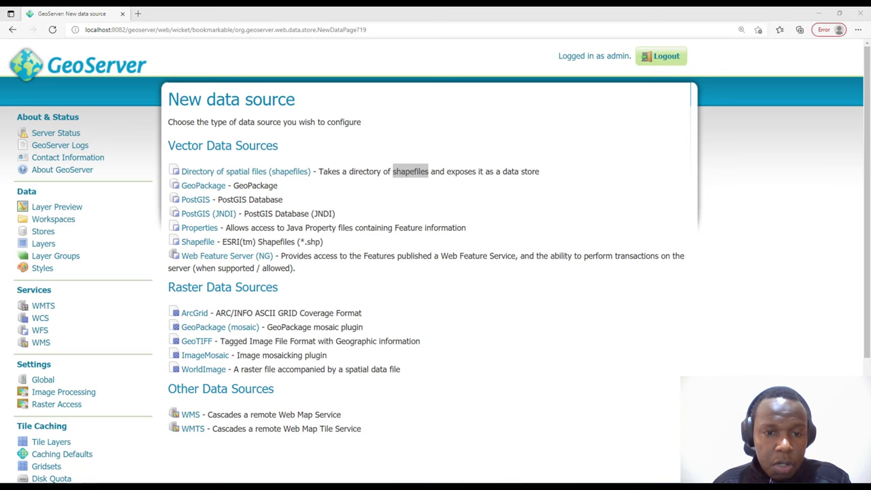
- Browse to Documents\GIS Data\Vector in File Explorer
click(272, 196)
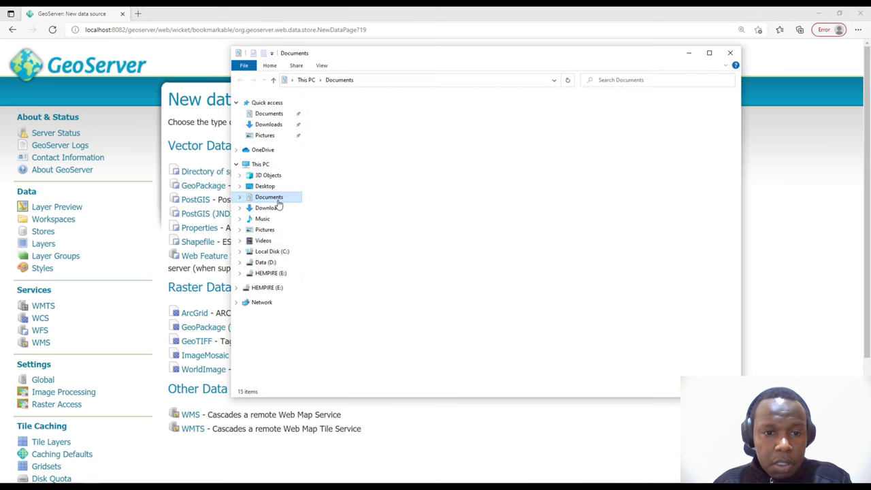
double_click(328, 118)
click(239, 80)
double_click(333, 127)
drag(304, 125, 204, 136)
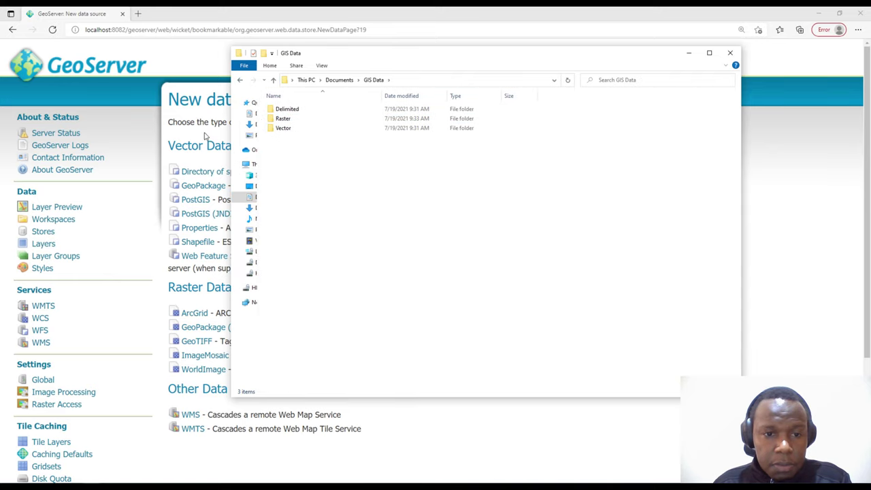
double_click(290, 130)
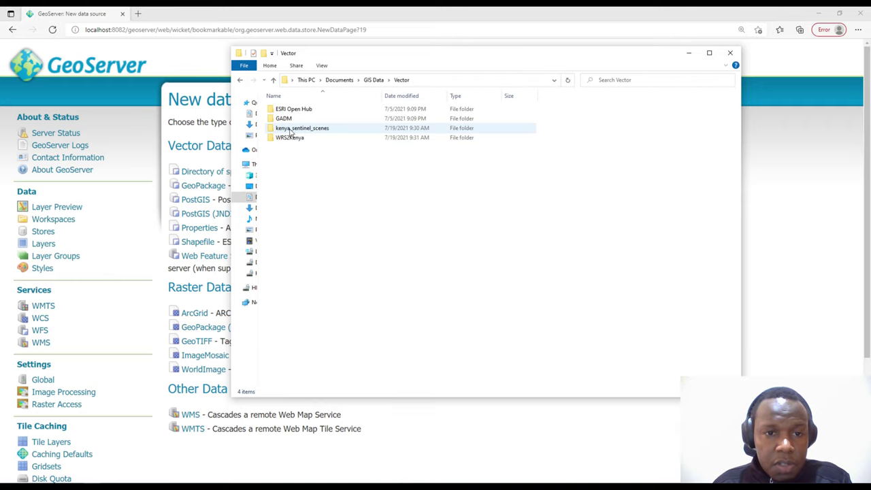
- Create a new folder inside Vector and begin typing its name
right_click(296, 169)
mouse_move(364, 307)
click(428, 308)
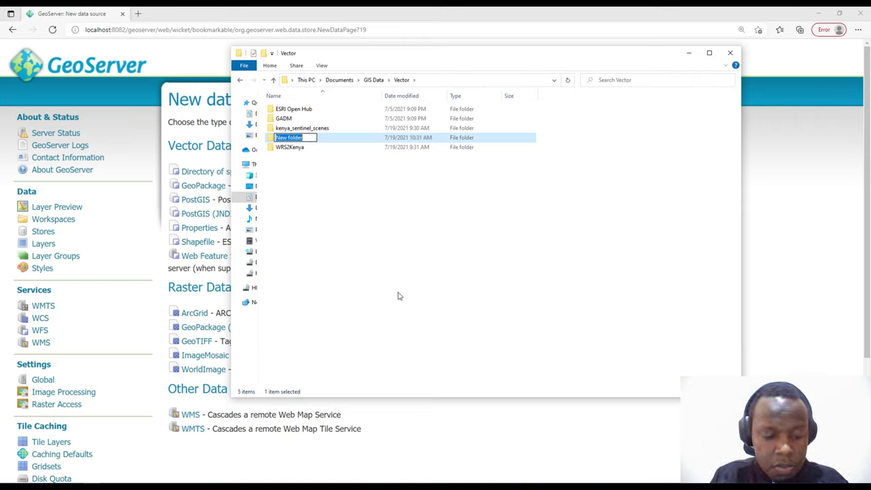
text(gpkg_da)
key(BackSpace)
key(BackSpace)
key(BackSpace)
key(BackSpace)
key(BackSpace)
key(BackSpace)
key(BackSpace)
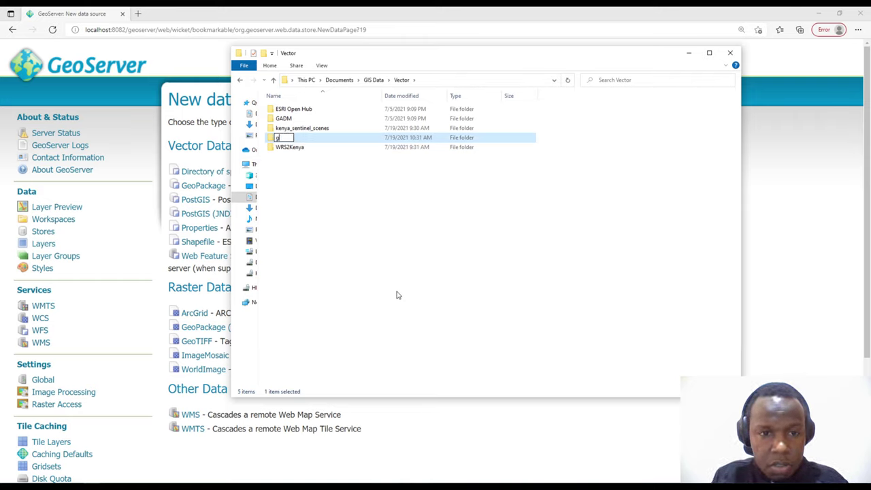
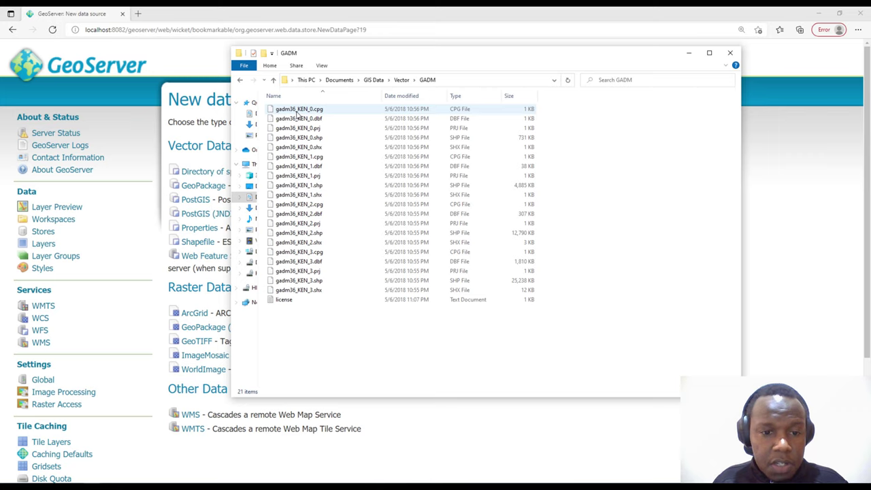
- Copy all 21 GADM Kenya boundary files into the vector_data_source folder
key(ctrl+a)
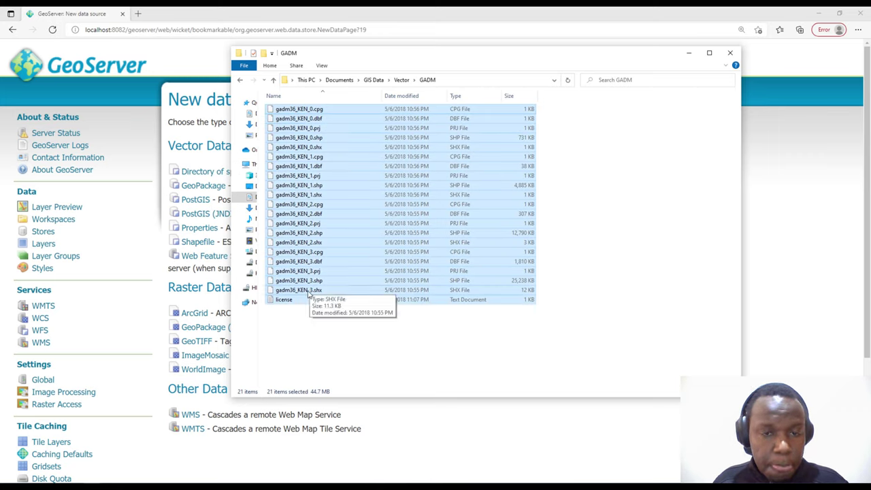
click(402, 79)
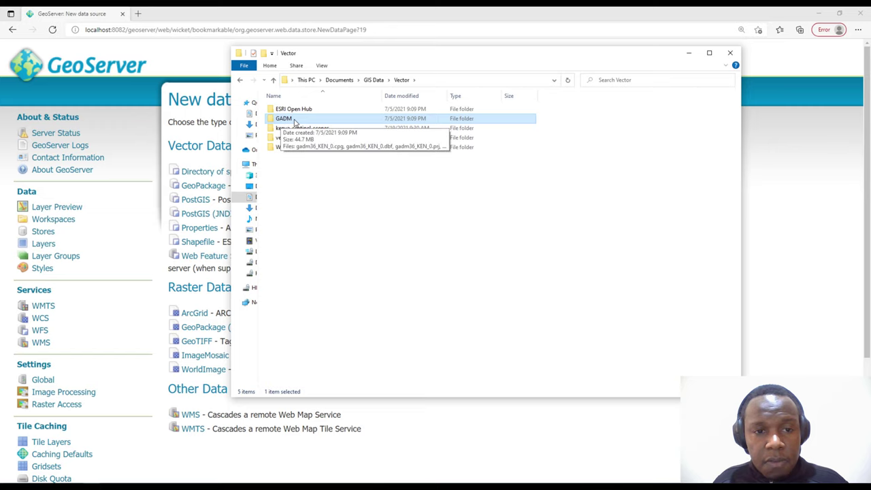
click(329, 266)
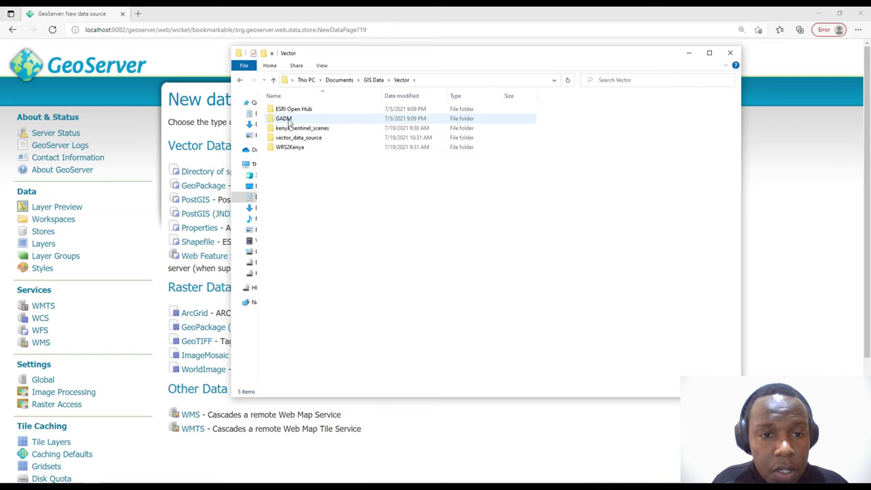
double_click(298, 137)
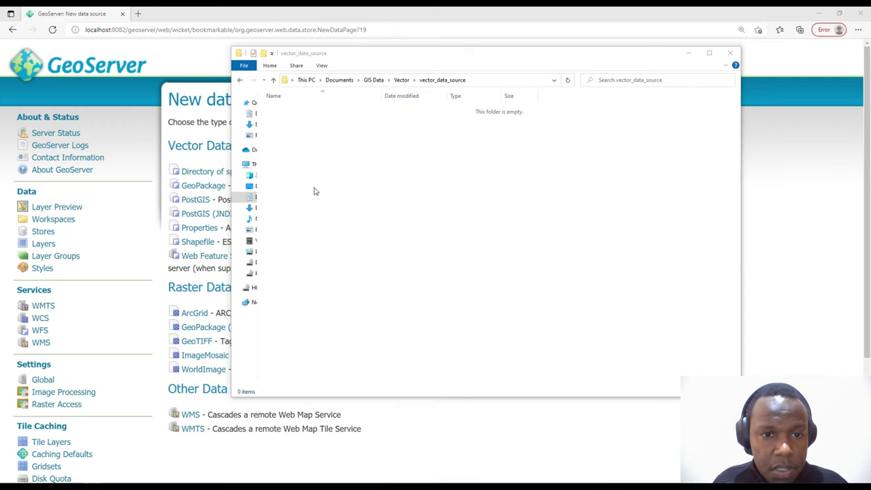
key(ctrl+v)
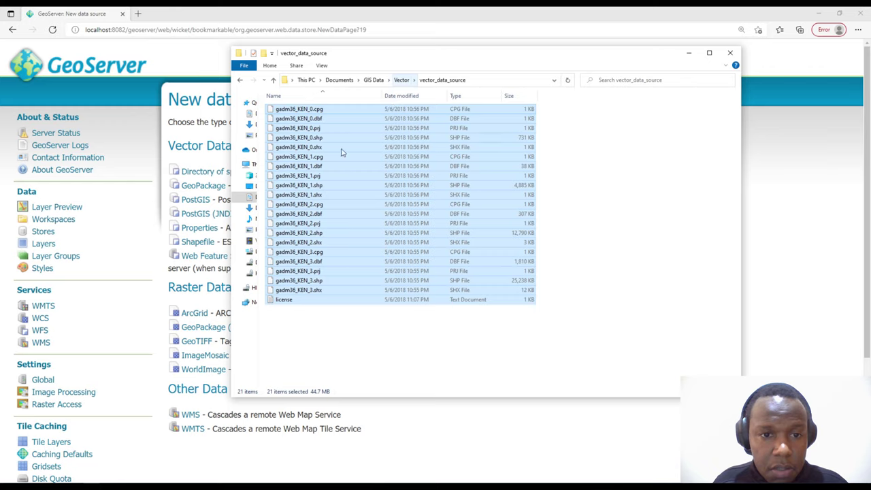
- Go back to Vector and open the kenya_sentinel_scenes folder
click(402, 80)
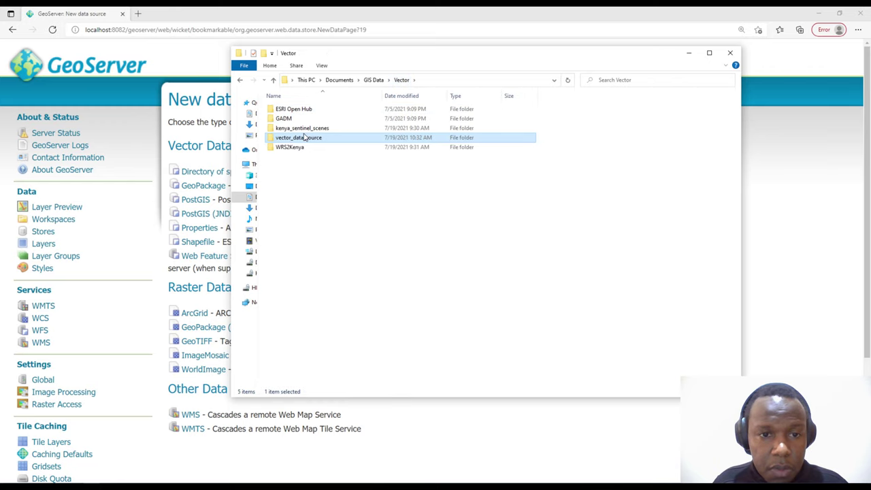
double_click(301, 128)
click(306, 113)
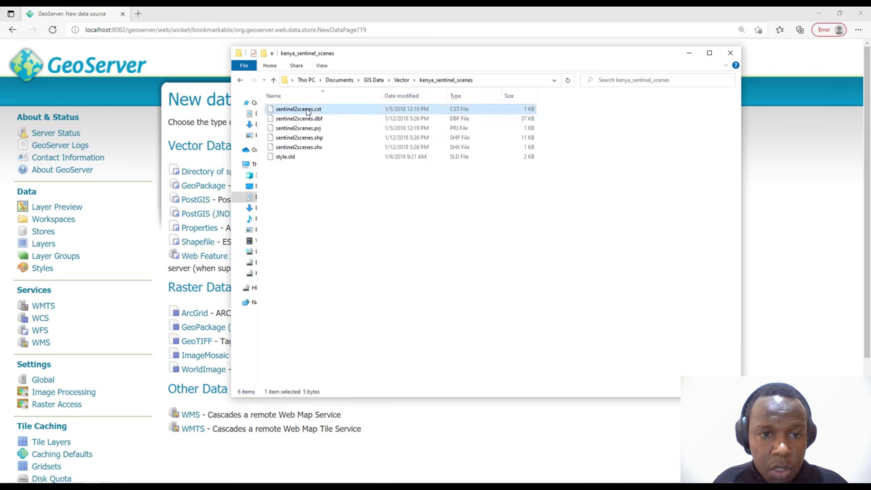
- Add the six sentinel2scenes files to vector_data_source
shift+click(304, 157)
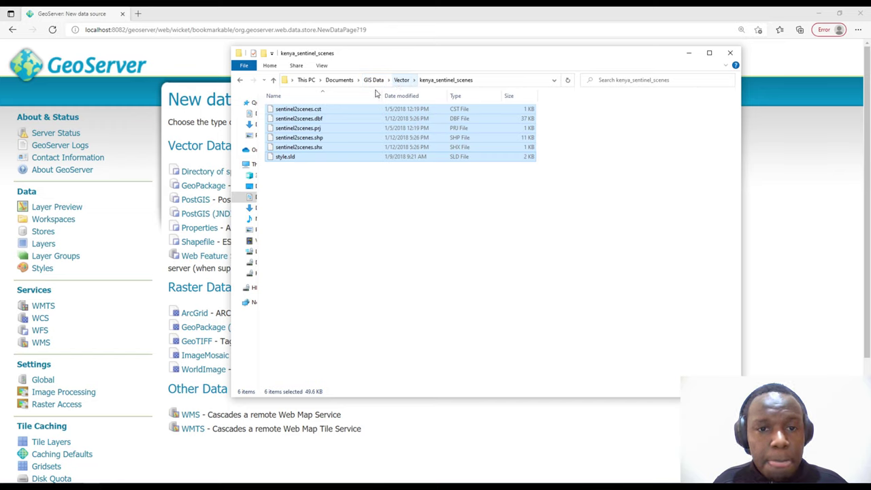
click(400, 80)
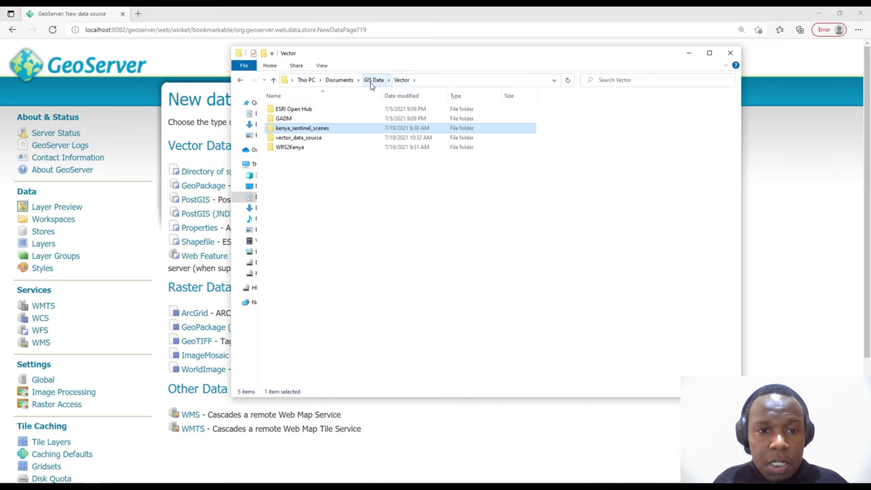
double_click(321, 140)
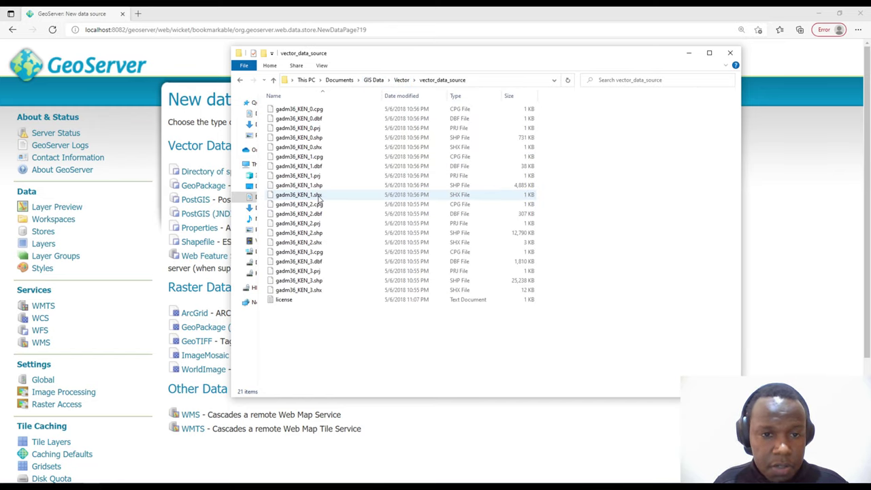
click(400, 81)
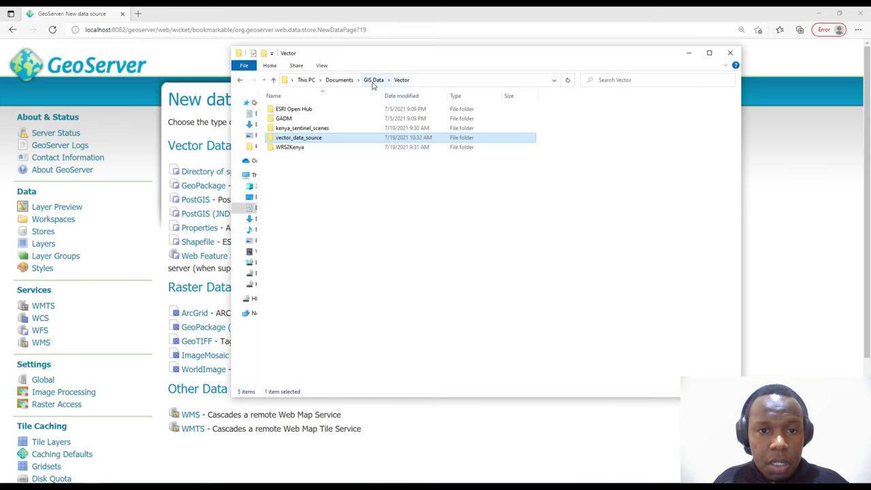
- Copy the 12 kenyacounties and landsatpath_ke files from WRS2Kenya into vector_data_source
double_click(298, 148)
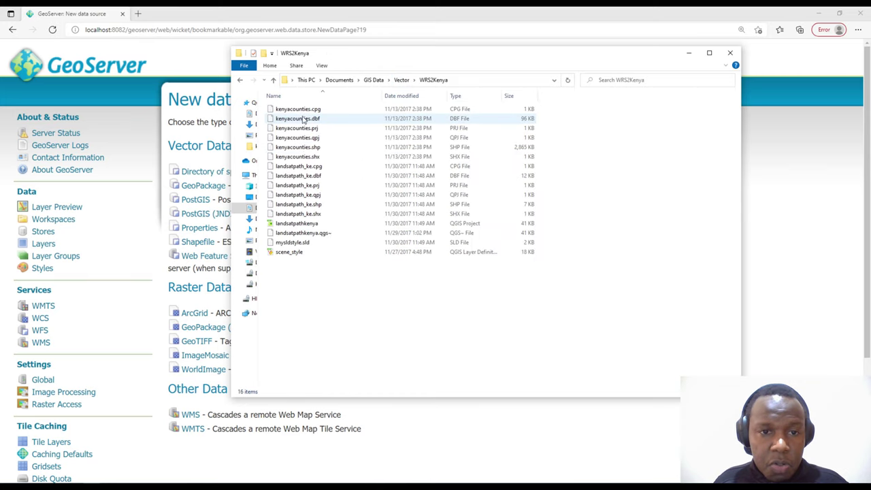
click(299, 109)
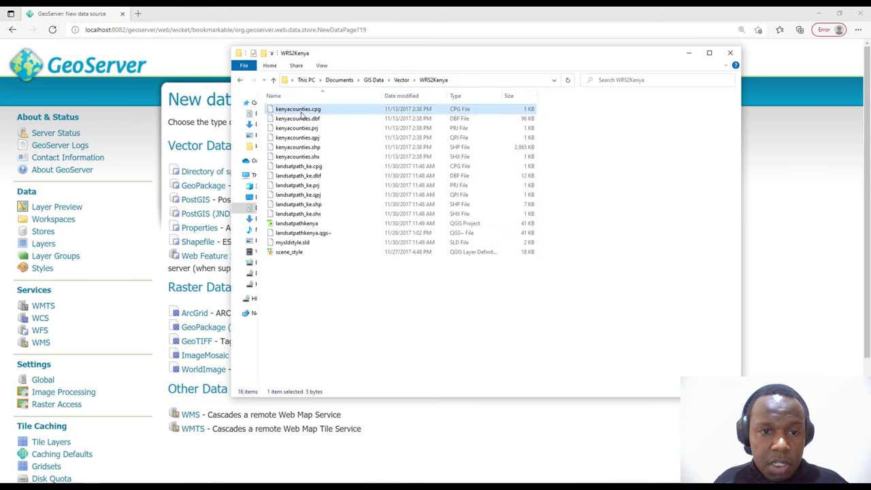
shift+click(317, 215)
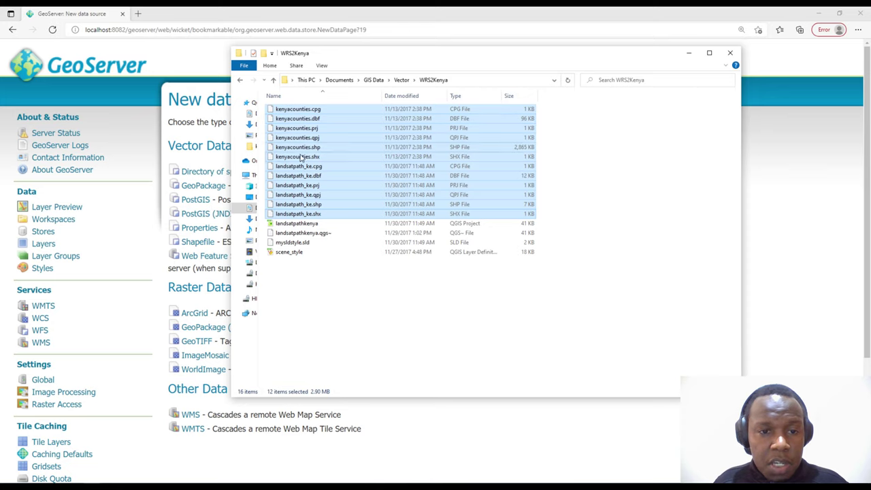
click(402, 81)
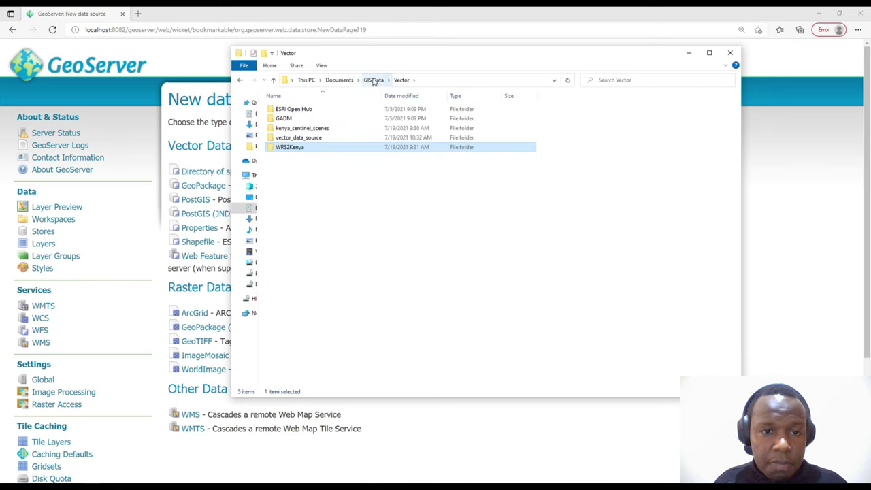
click(303, 138)
double_click(305, 140)
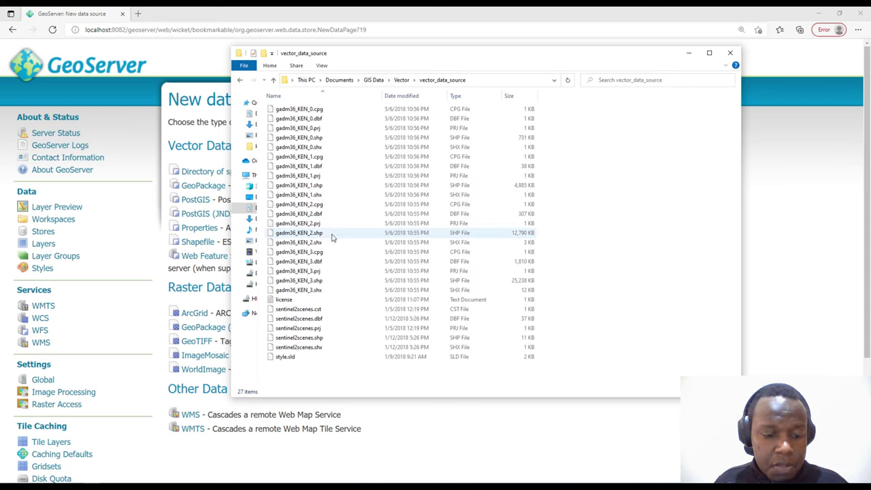
key(ctrl+v)
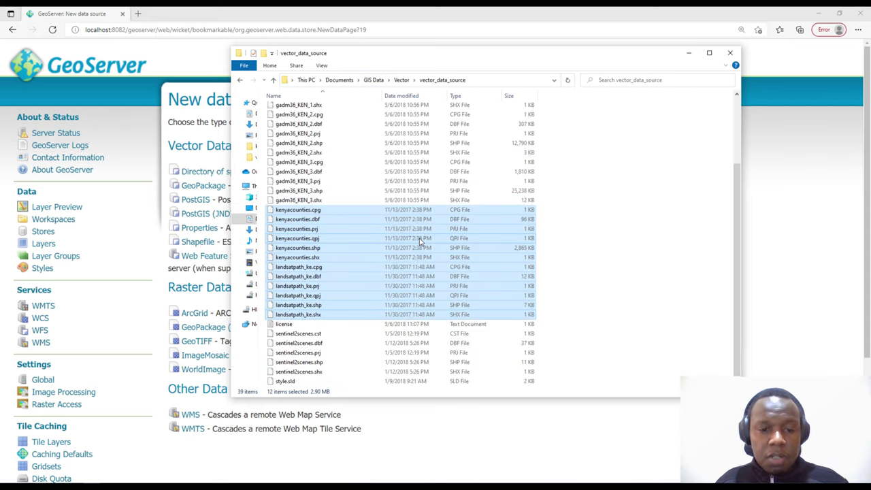
- Inspect gadm36_KEN_0.shp and gadm36_KEN_2.shp, then return to the Vector folder
scroll(421, 241, up, 3)
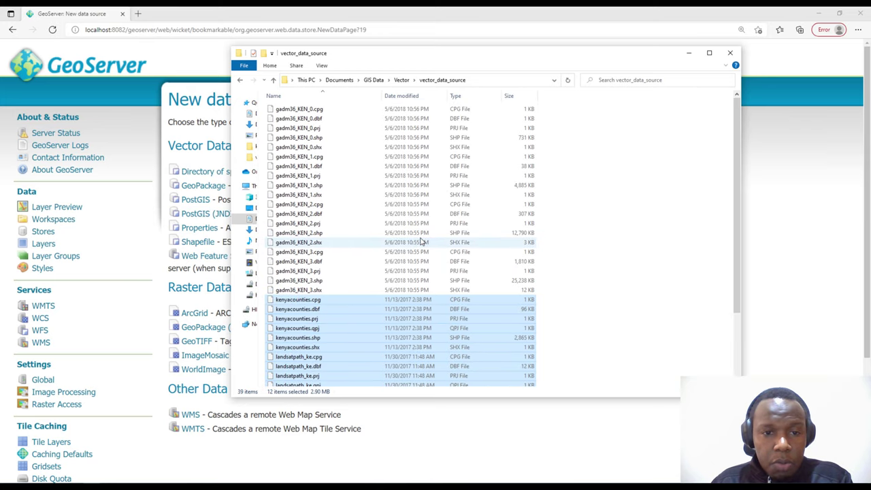
click(454, 140)
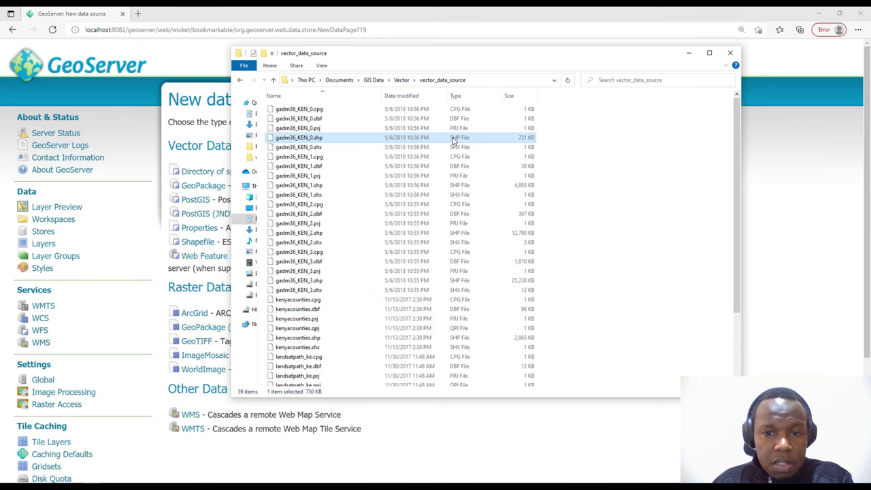
click(453, 234)
scroll(458, 278, down, 3)
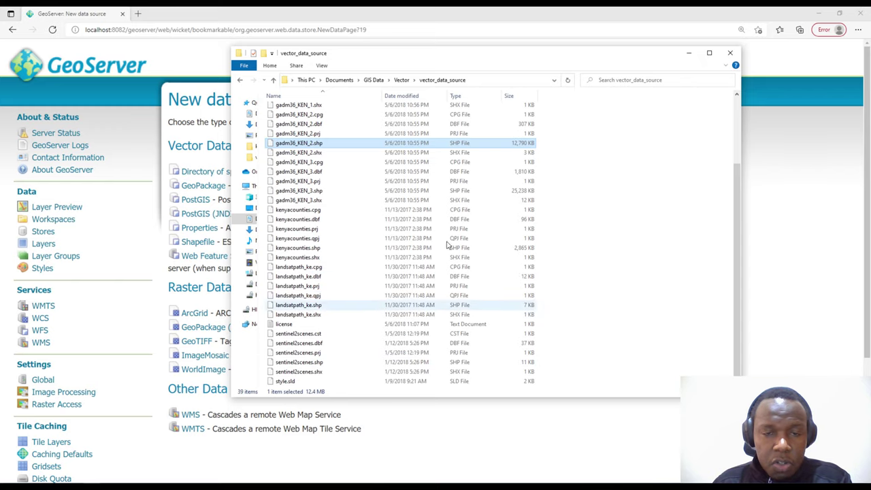
click(401, 80)
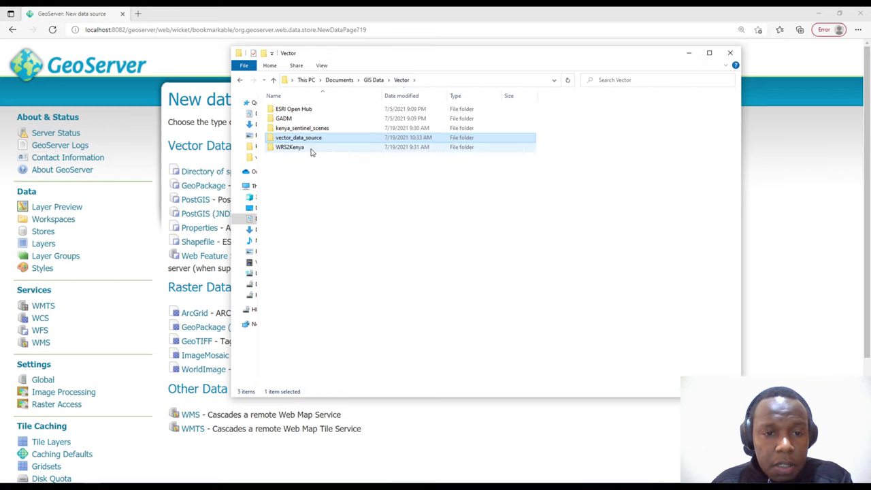
- Paste the vector_data_source folder onto Local Disk (C:)
double_click(293, 111)
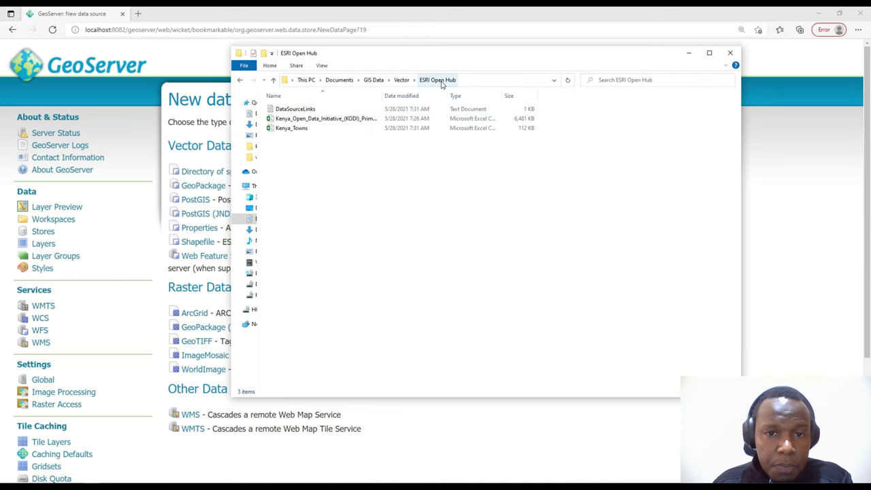
click(402, 80)
click(374, 79)
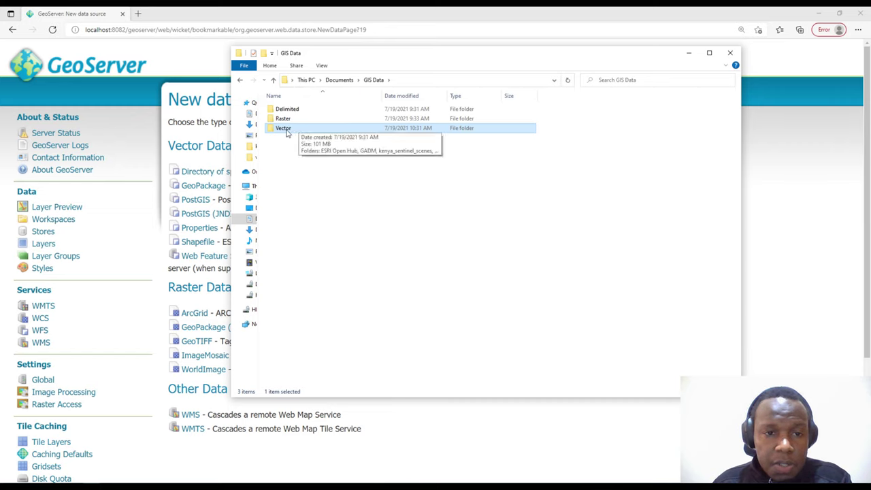
double_click(287, 131)
click(299, 139)
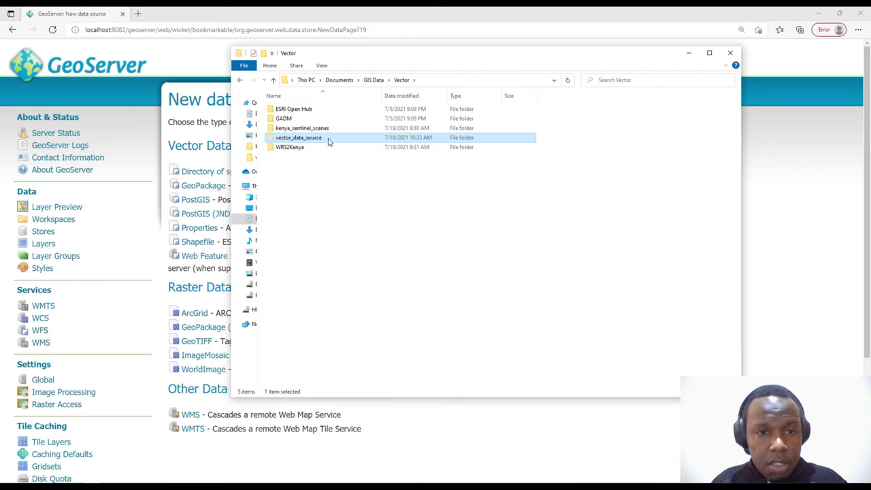
click(292, 79)
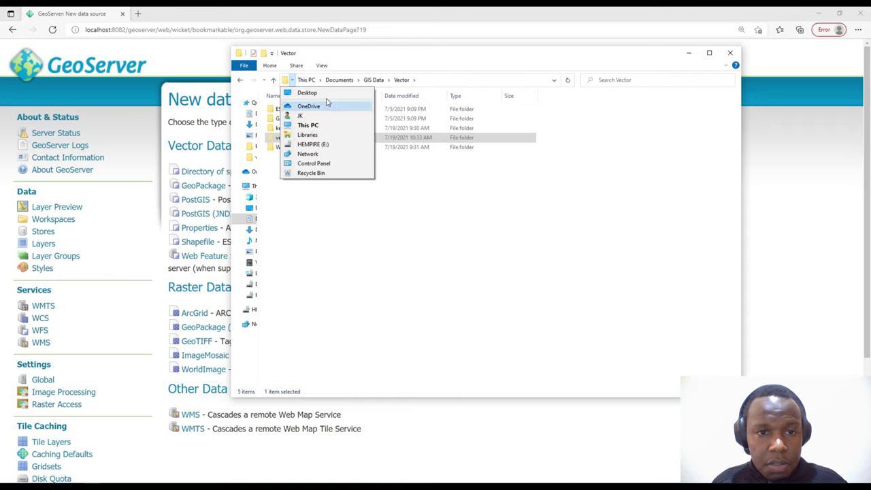
click(317, 80)
click(337, 164)
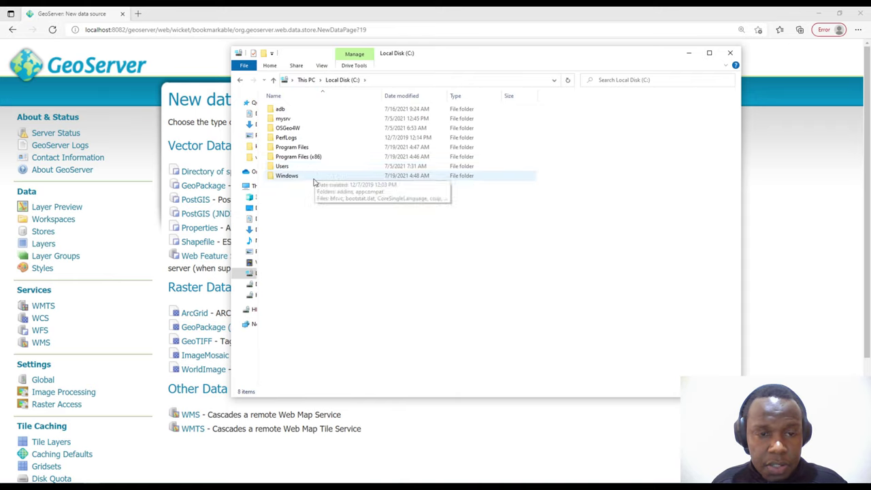
key(ctrl+v)
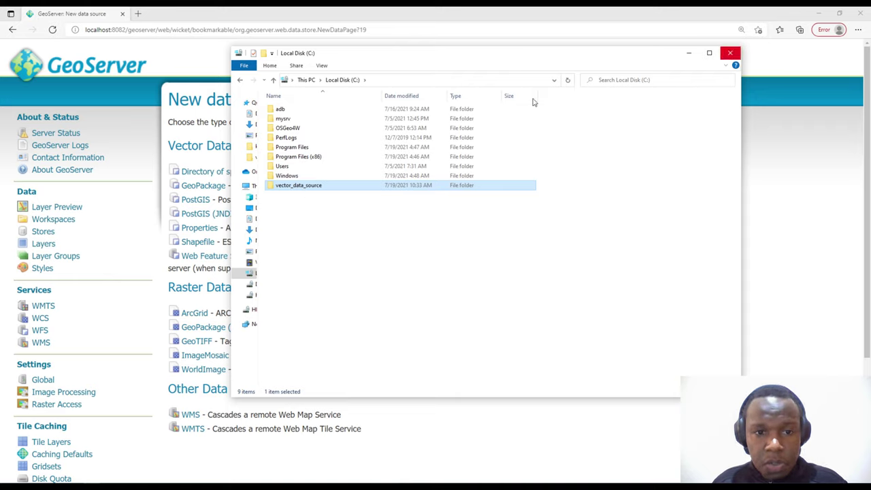
- Check the copied folder's contents on C: and close File Explorer
double_click(296, 185)
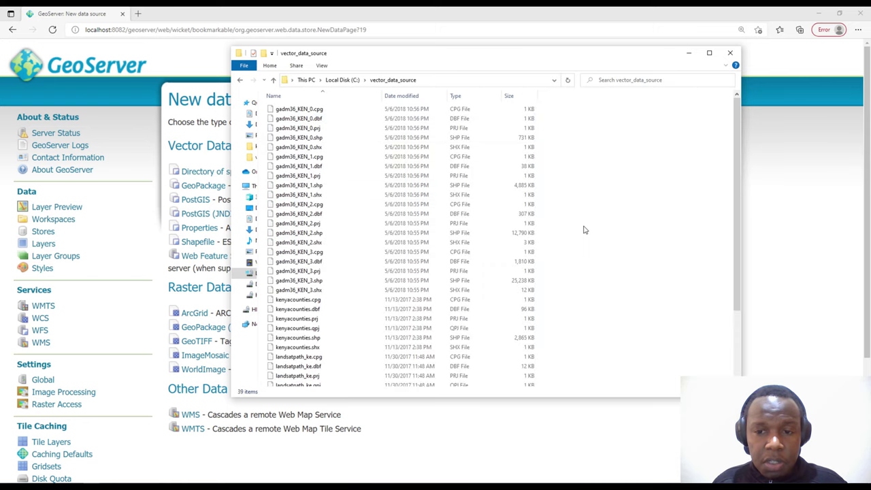
scroll(583, 229, down, 3)
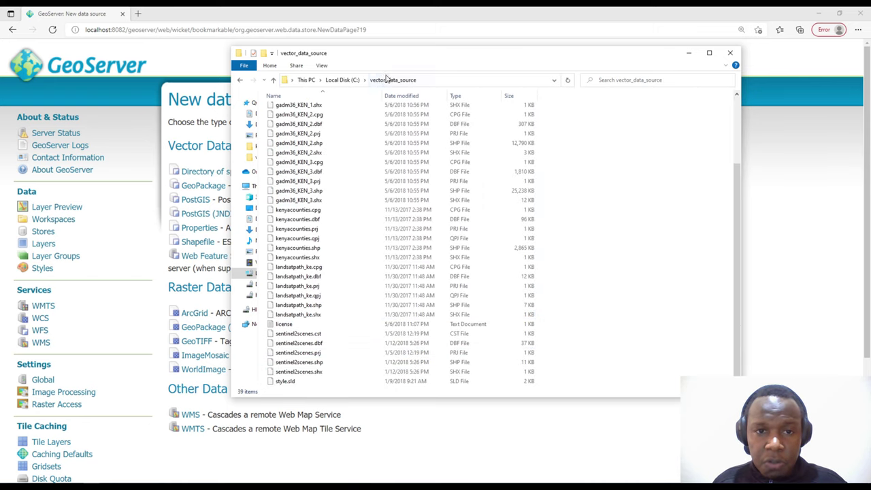
drag(388, 54, 511, 92)
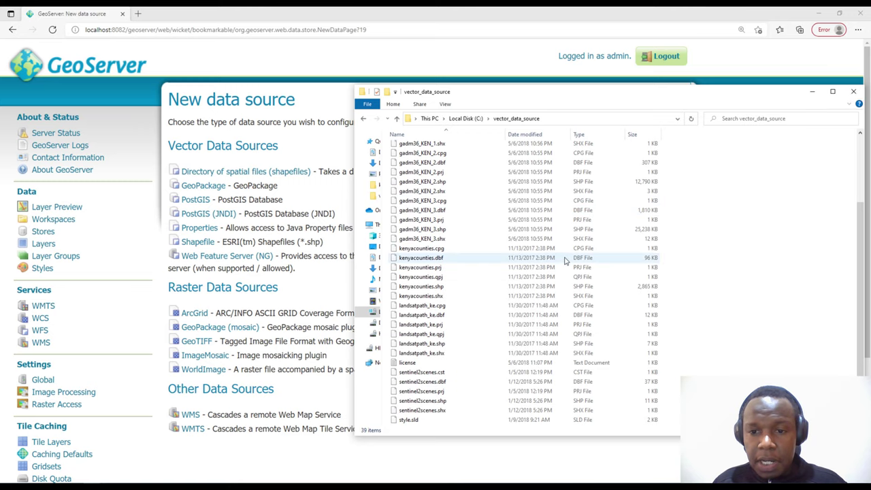
click(853, 92)
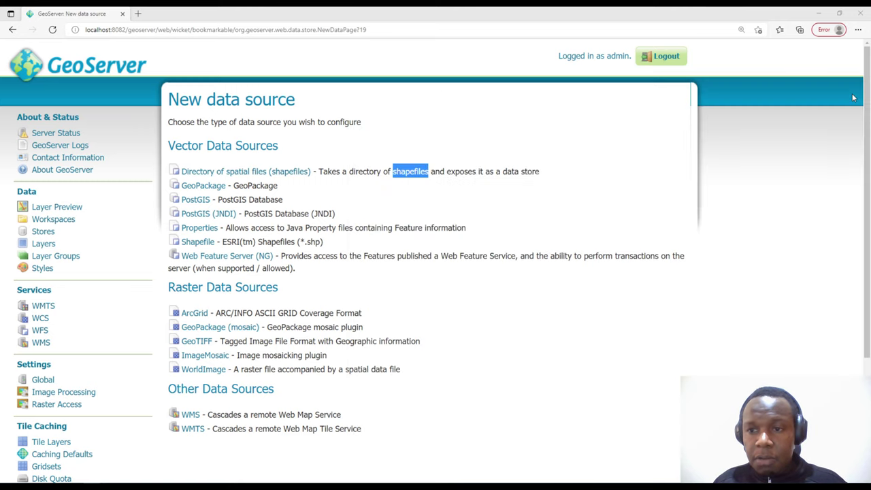
- Start a shapefile-directory store named athenaSL, described 'Vector files for different usages.'
click(227, 174)
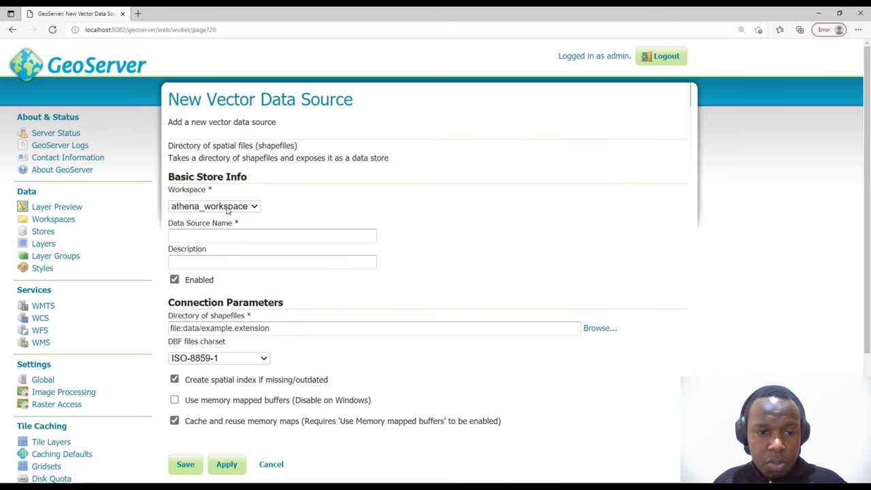
click(210, 236)
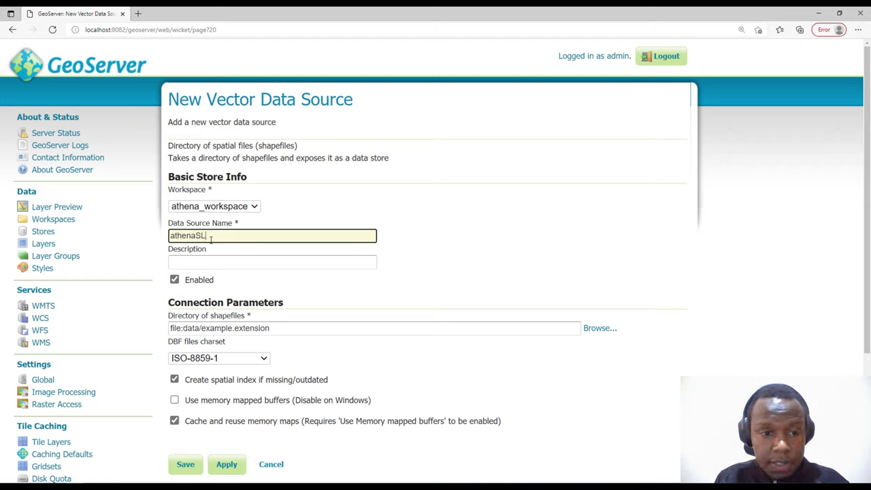
click(214, 263)
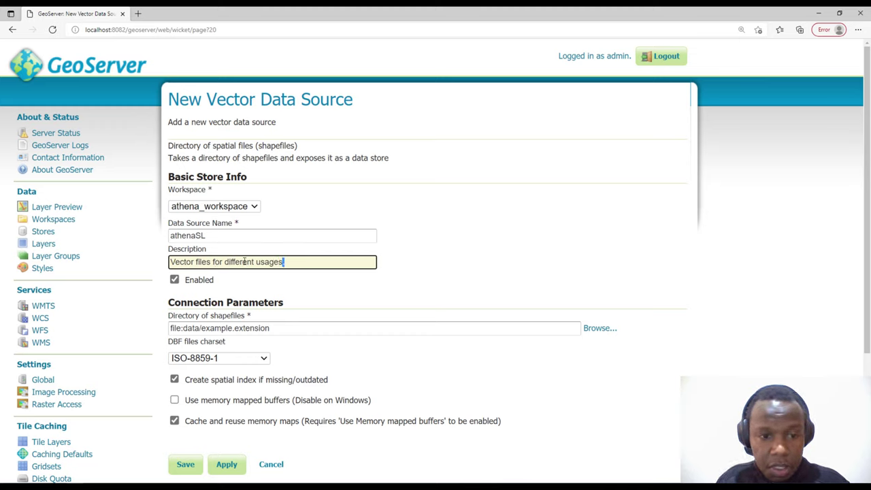
drag(284, 262, 180, 270)
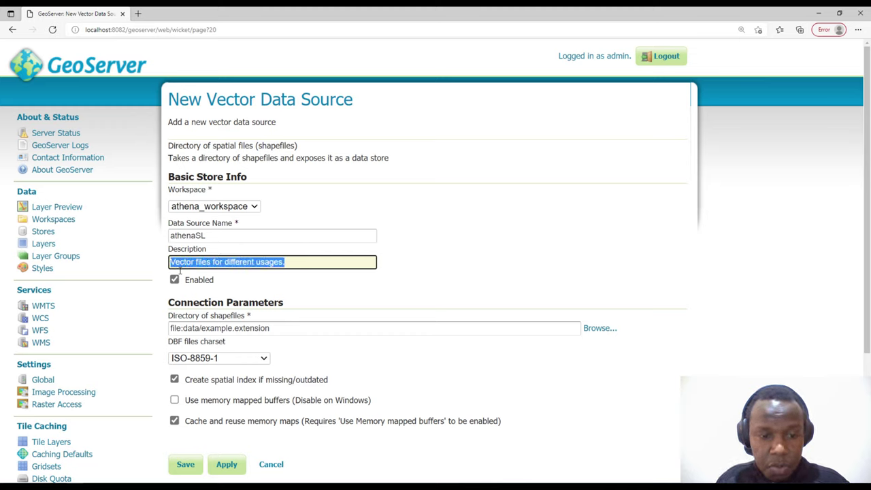
click(290, 264)
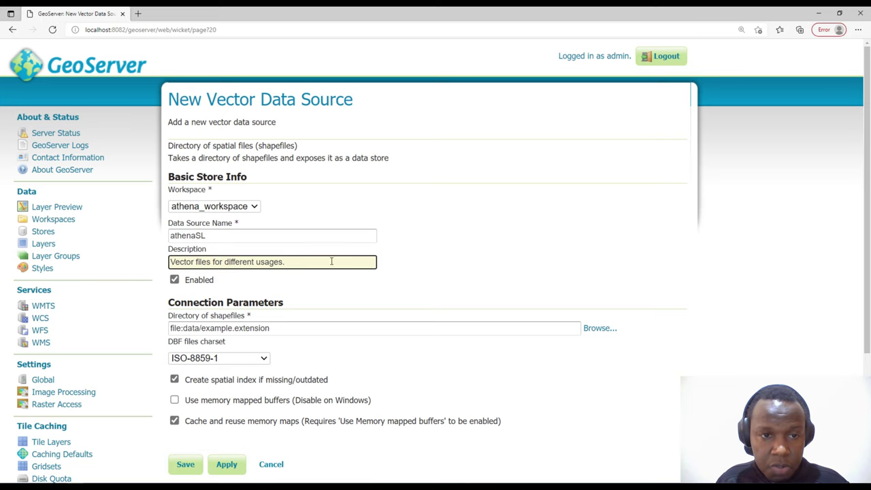
- Bring up the chooser for the Directory of shapefiles field
scroll(331, 262, down, 2)
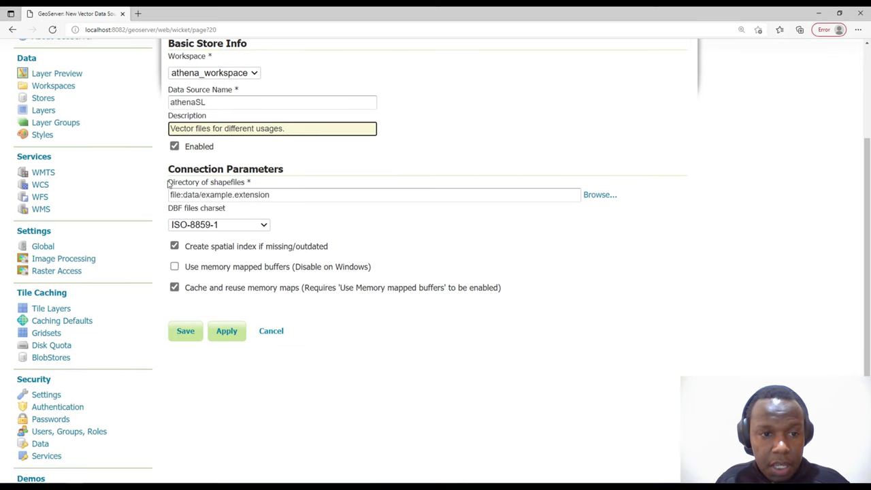
drag(168, 182, 252, 185)
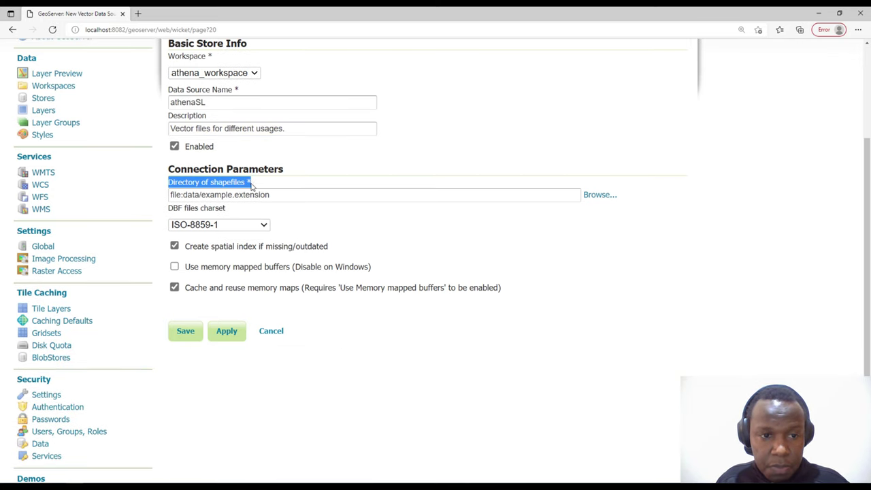
click(182, 185)
drag(168, 182, 252, 183)
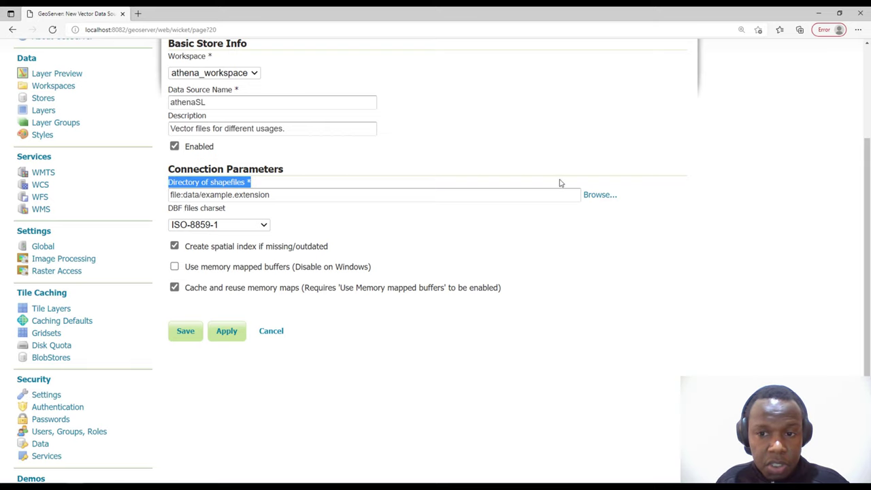
click(597, 195)
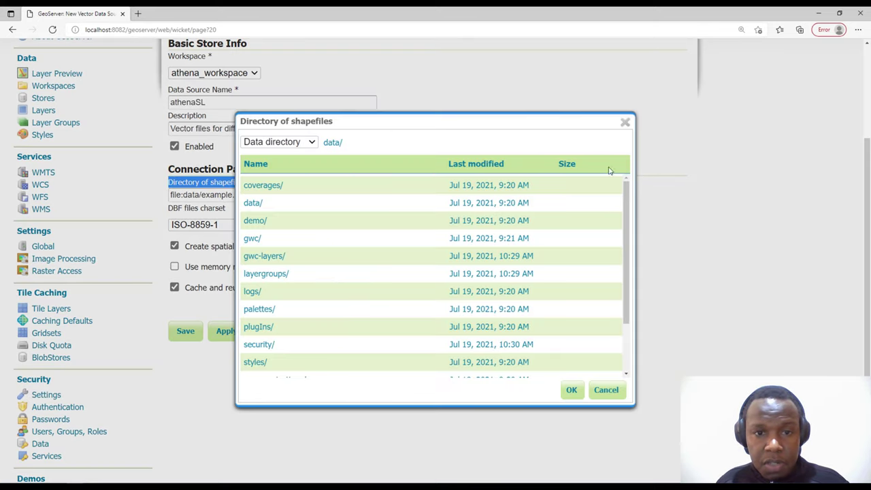
- Pick vector_data_source on Local Disk (C:) as the shapefile directory
click(311, 144)
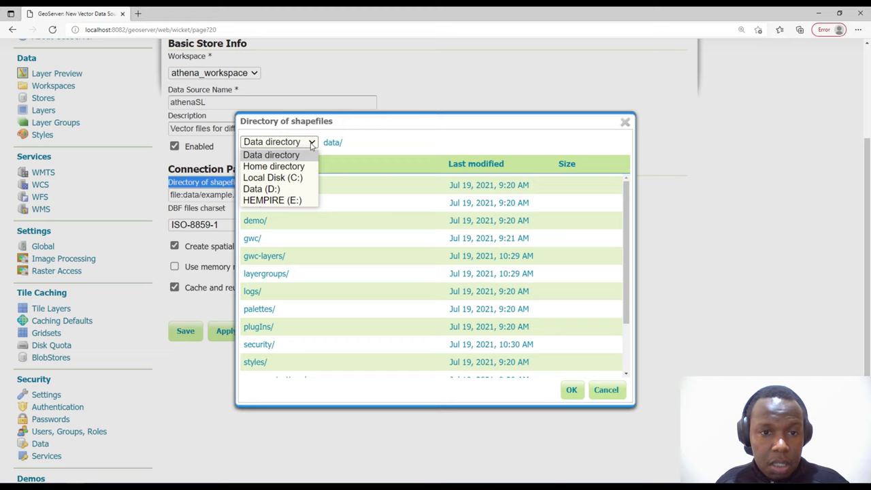
click(263, 179)
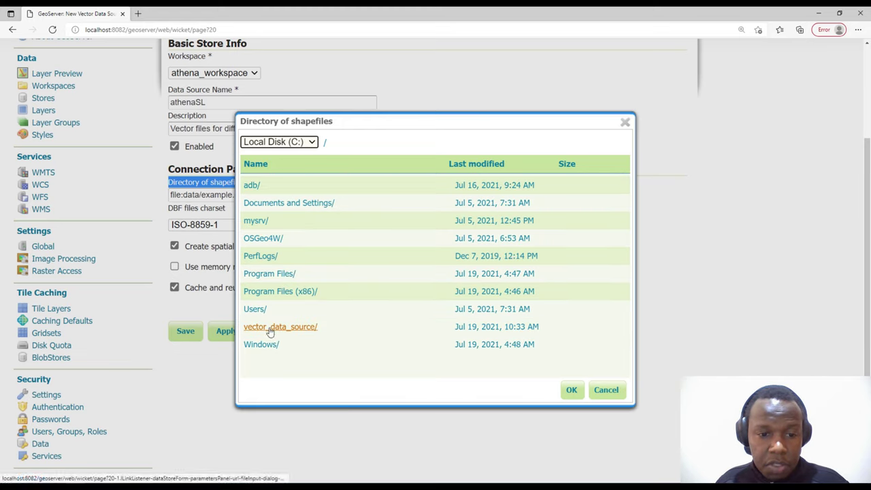
click(270, 328)
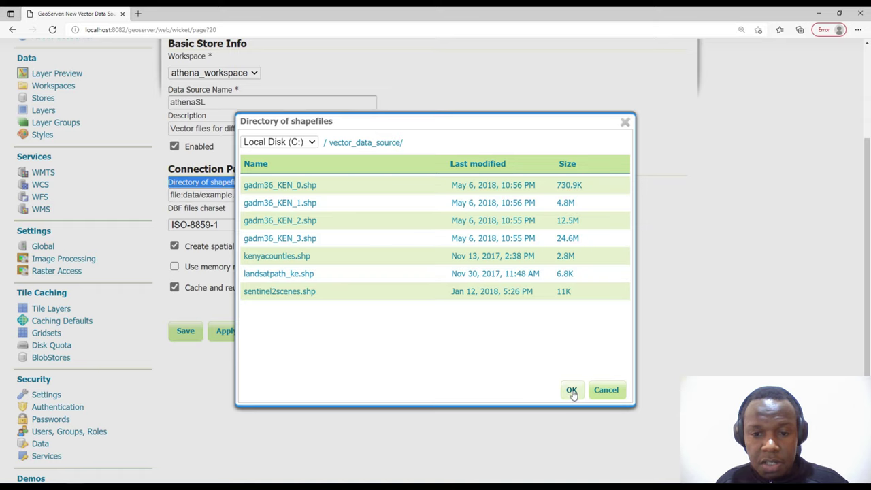
click(571, 391)
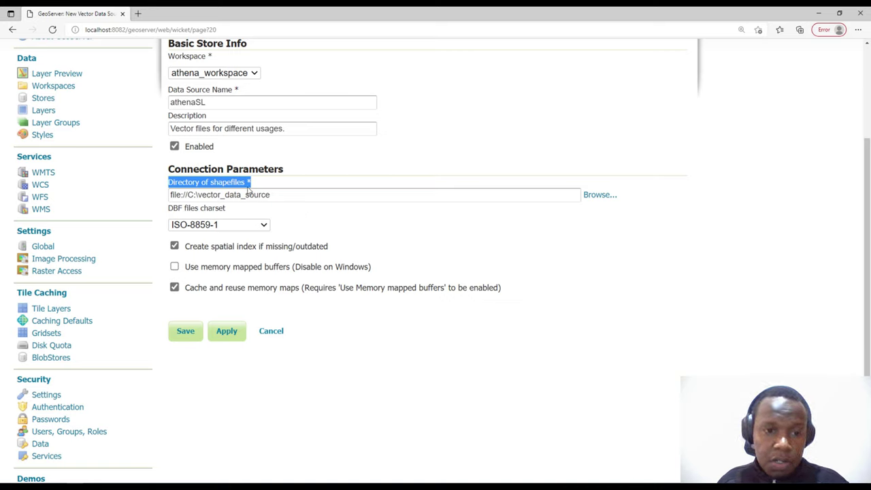
click(345, 221)
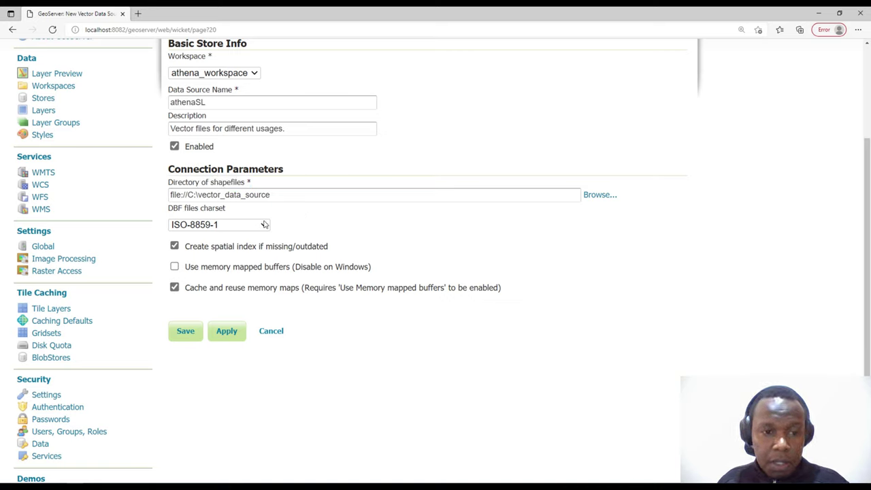
click(266, 225)
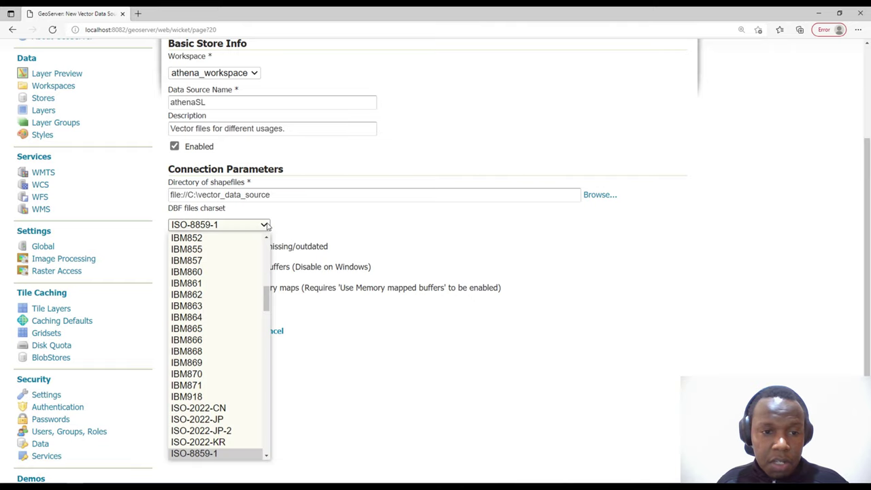
click(209, 225)
click(265, 227)
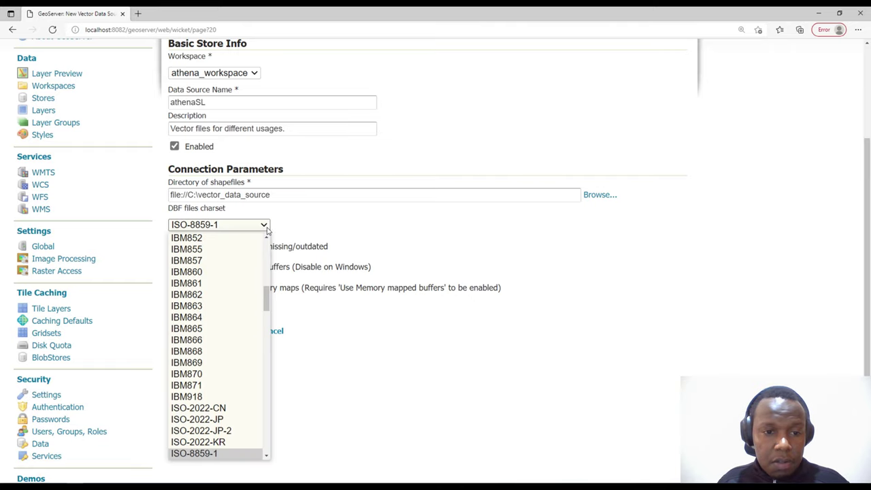
click(265, 227)
drag(204, 210, 234, 209)
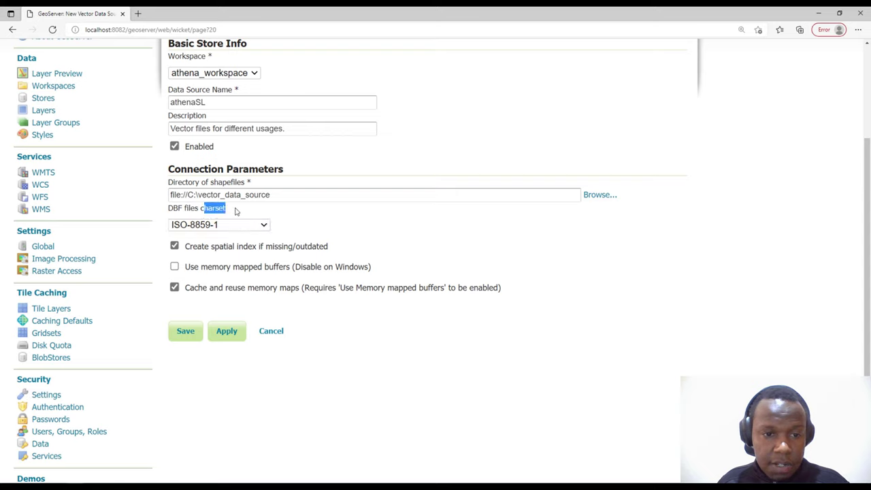
click(267, 225)
drag(266, 294, 266, 241)
click(347, 226)
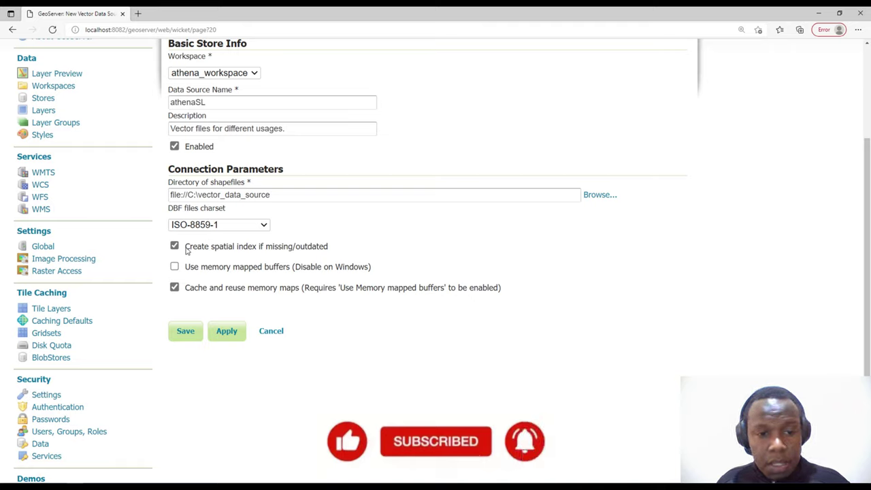
- Read through the spatial index and memory-mapped buffer option notes
drag(185, 247, 255, 248)
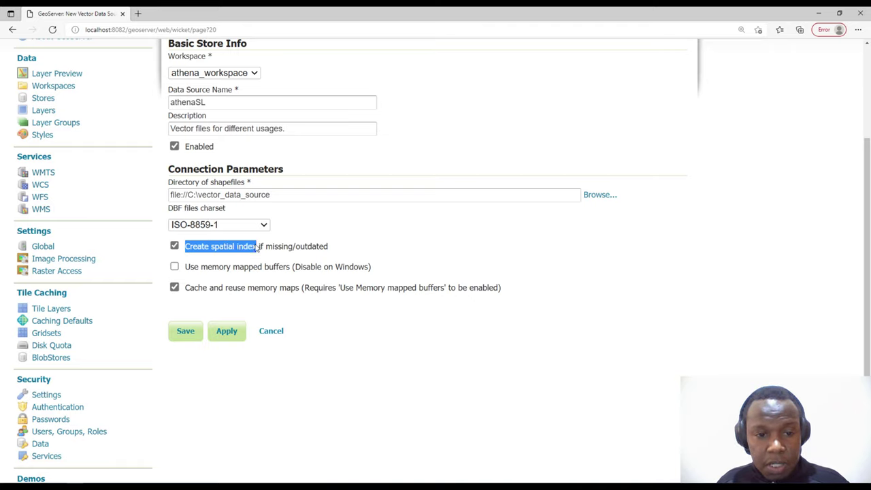
click(191, 251)
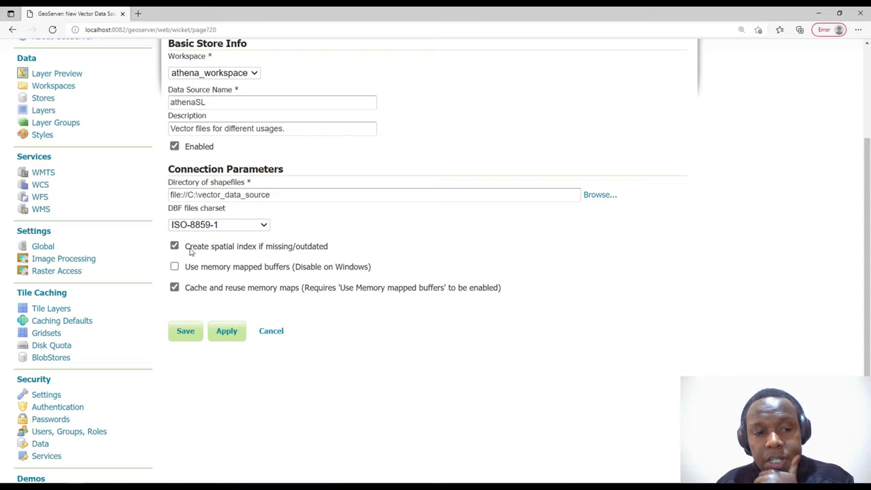
drag(187, 251, 252, 251)
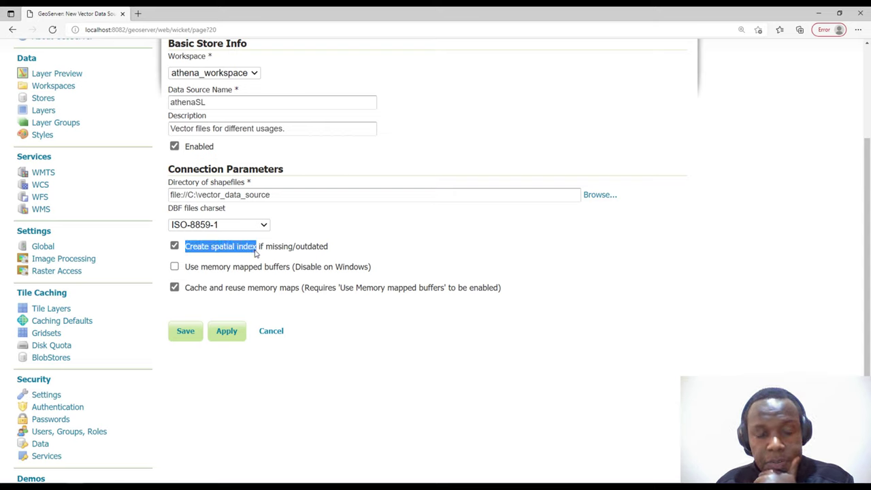
click(219, 251)
drag(187, 251, 257, 249)
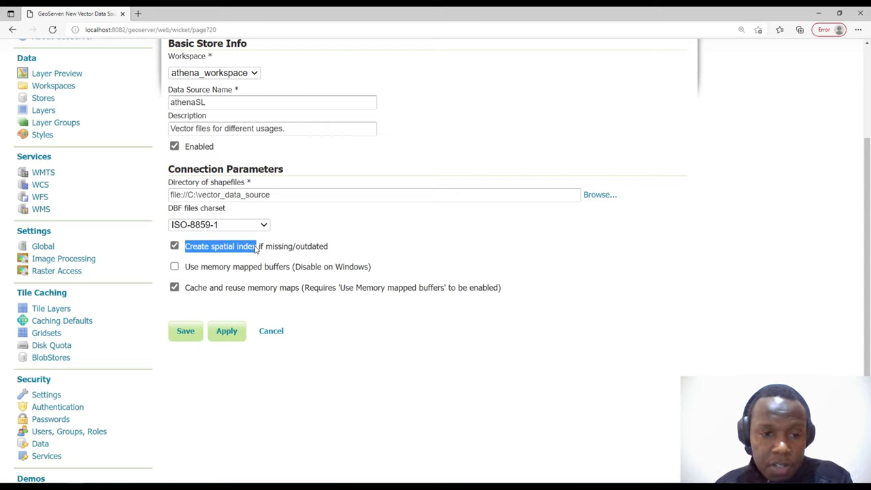
click(227, 253)
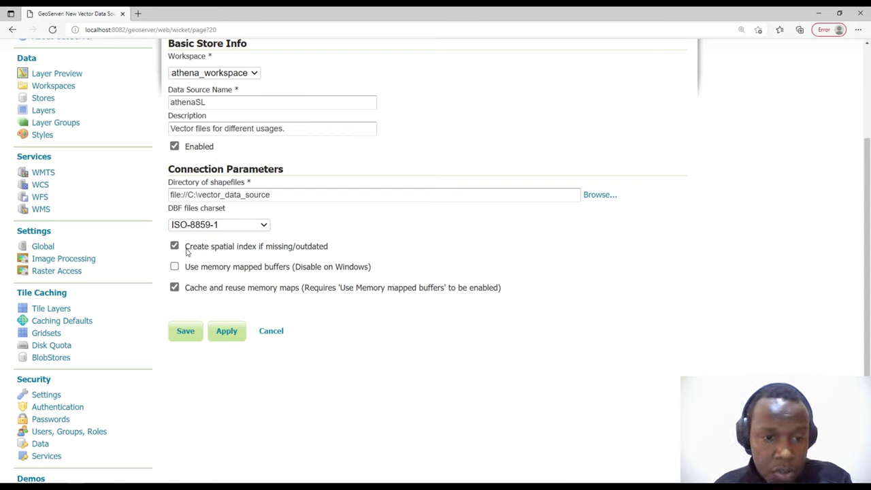
drag(187, 251, 256, 252)
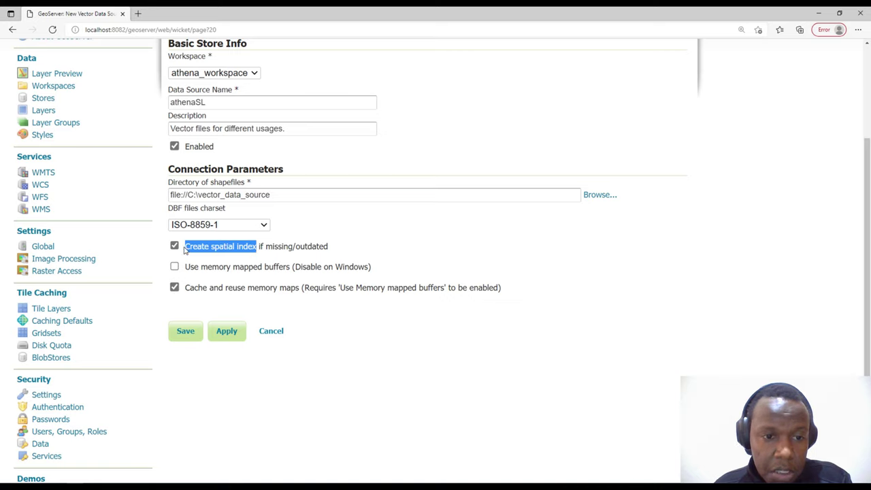
drag(188, 250, 251, 250)
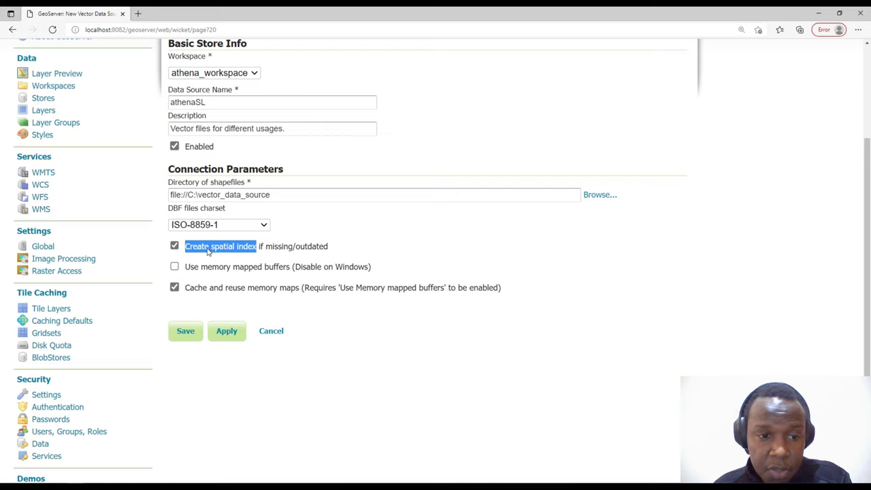
click(309, 270)
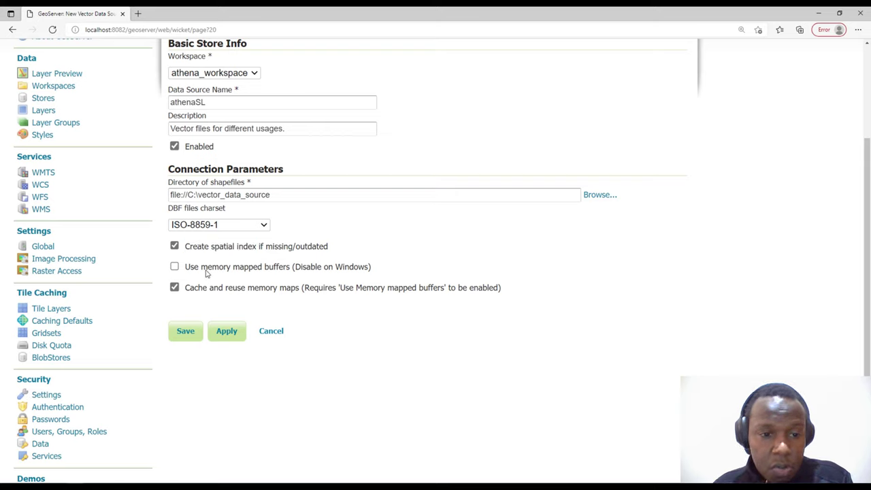
drag(295, 271, 368, 271)
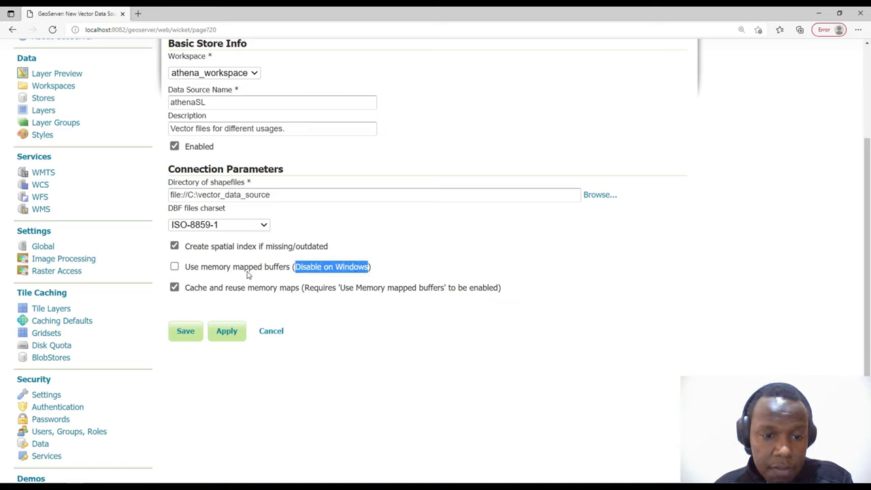
click(276, 272)
mouse_move(235, 273)
mouse_down()
mouse_move(291, 274)
mouse_move(234, 274)
mouse_up()
click(288, 274)
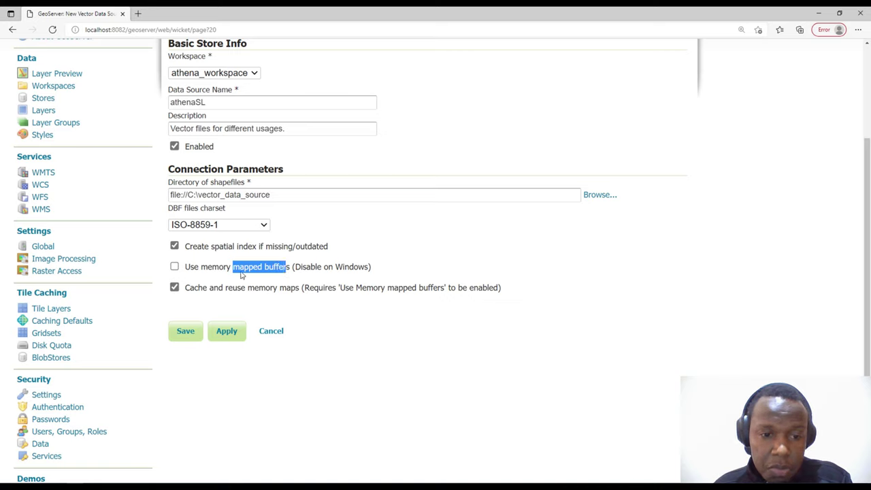
click(241, 274)
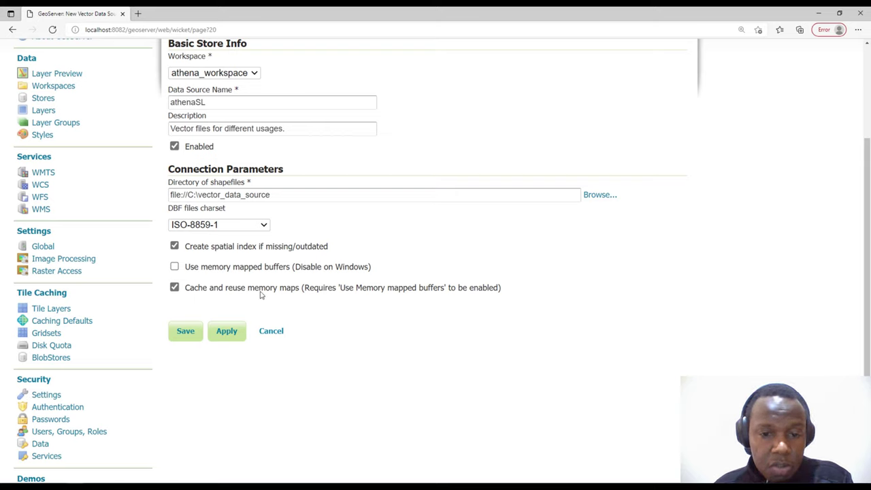
- Turn off 'Cache and reuse memory maps' and save the athenaSL store
click(189, 289)
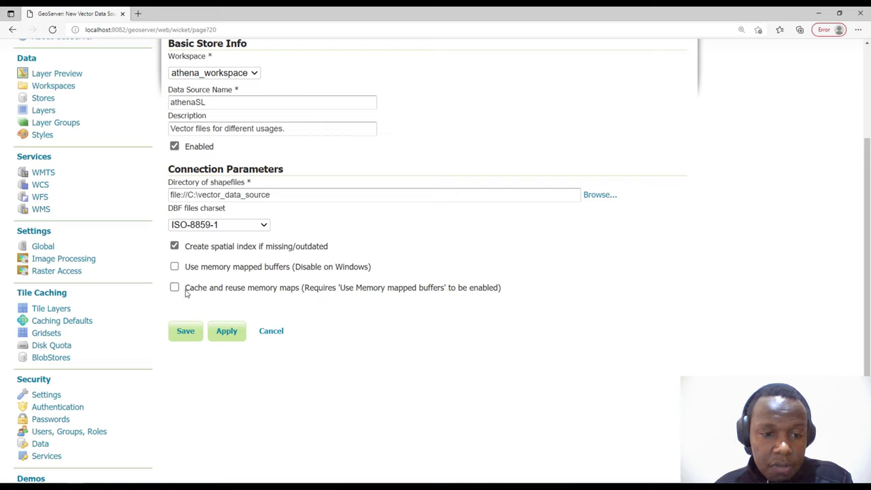
click(186, 332)
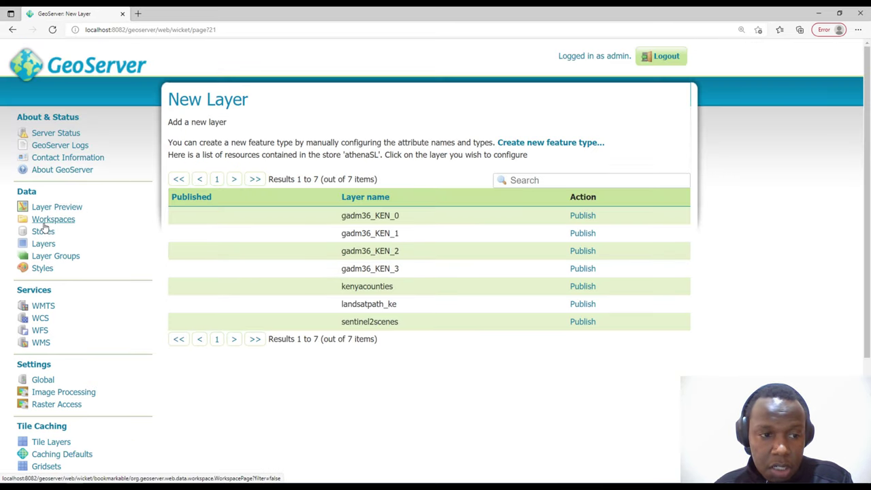
click(42, 222)
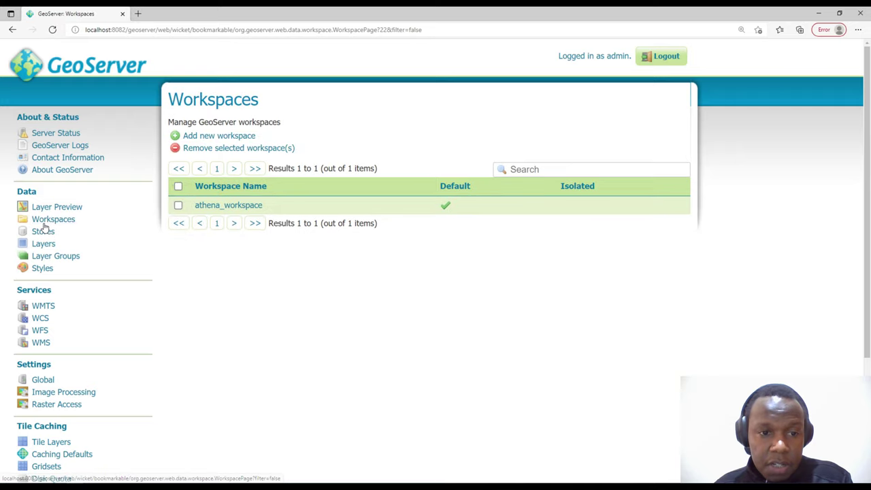
- Review athena_workspace and its stores, then return to the Workspaces list
click(219, 207)
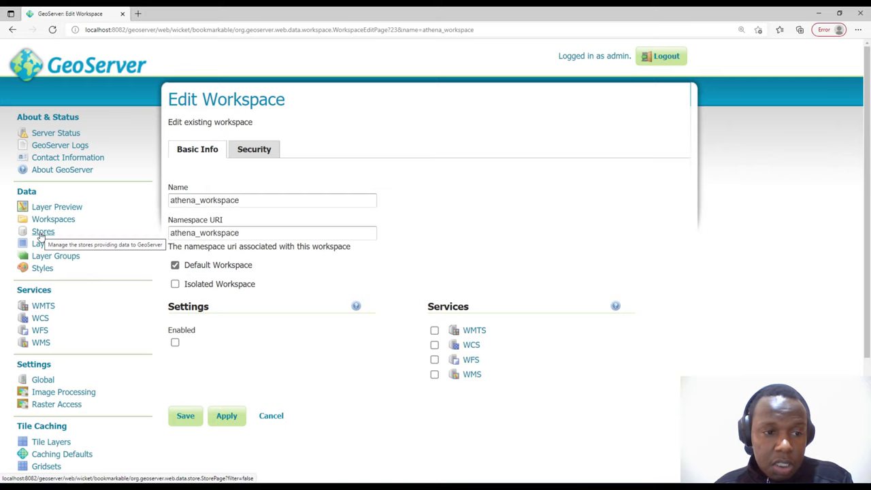
click(42, 234)
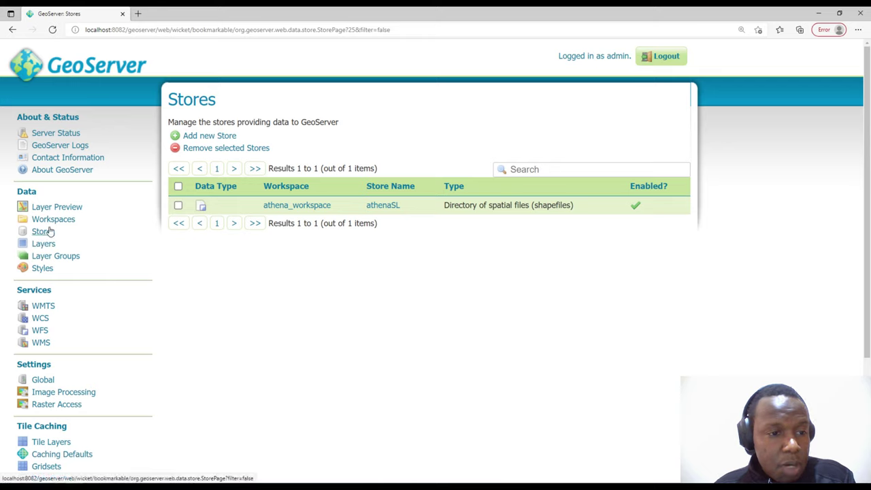
click(54, 220)
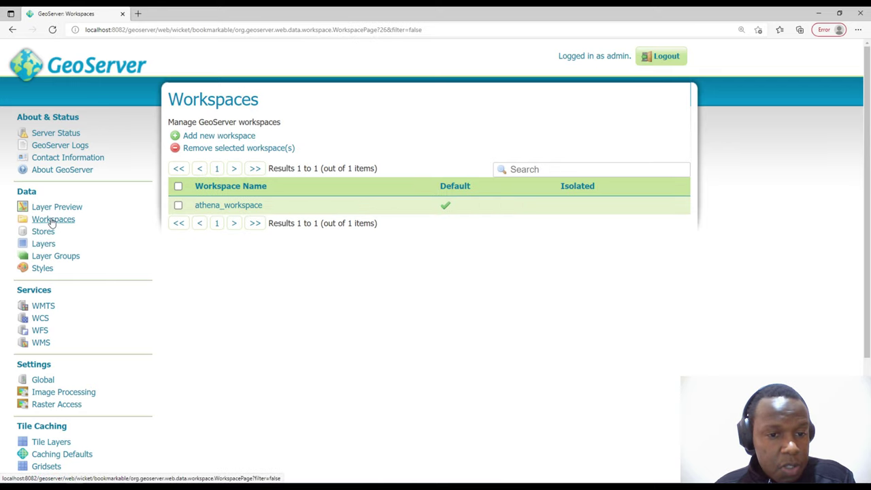
- Enable WMTS and WMS for athena_workspace, leaving WCS off
click(225, 207)
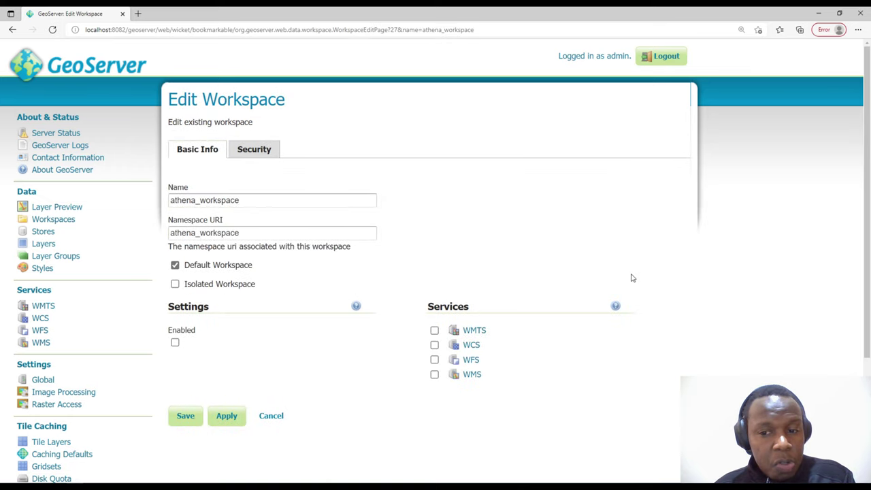
scroll(636, 278, down, 2)
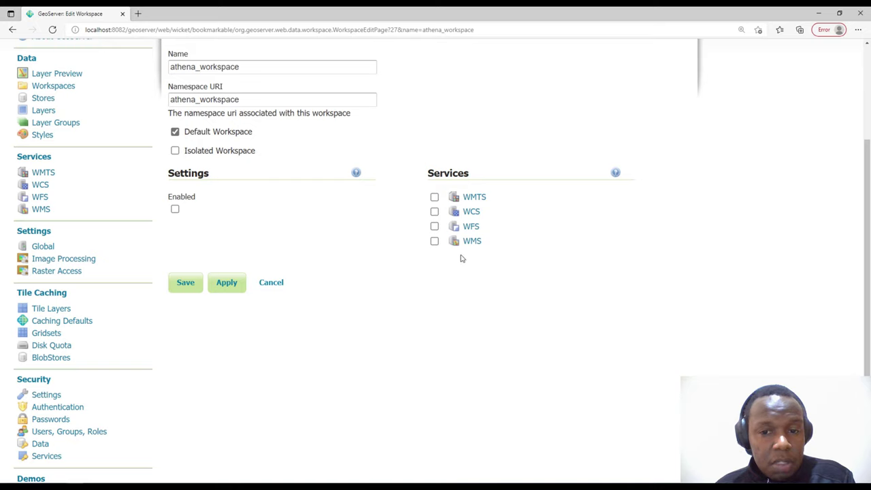
click(435, 197)
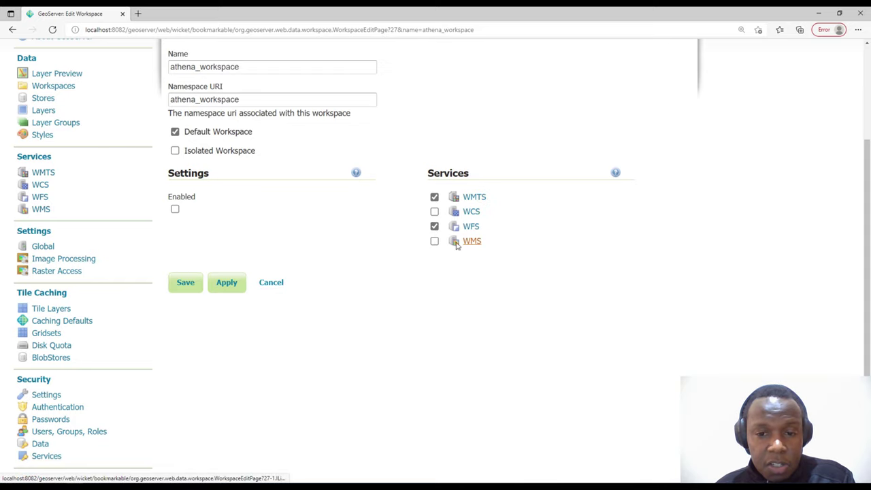
click(434, 242)
click(435, 212)
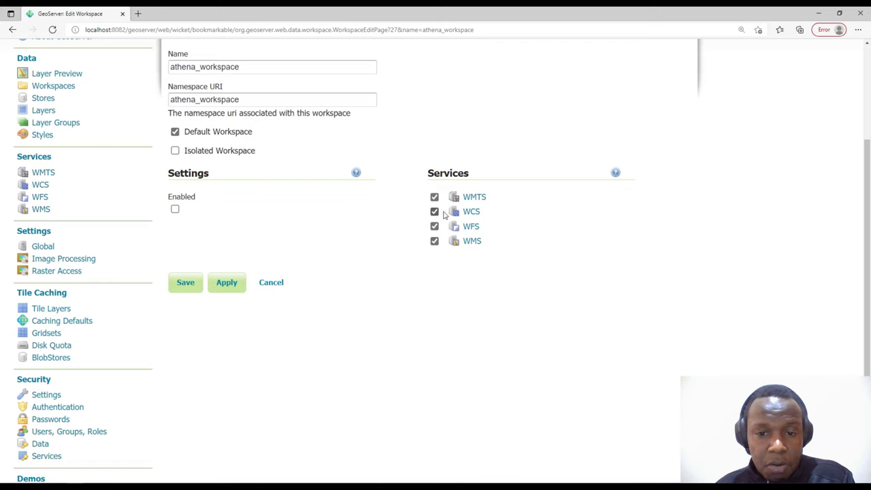
click(436, 212)
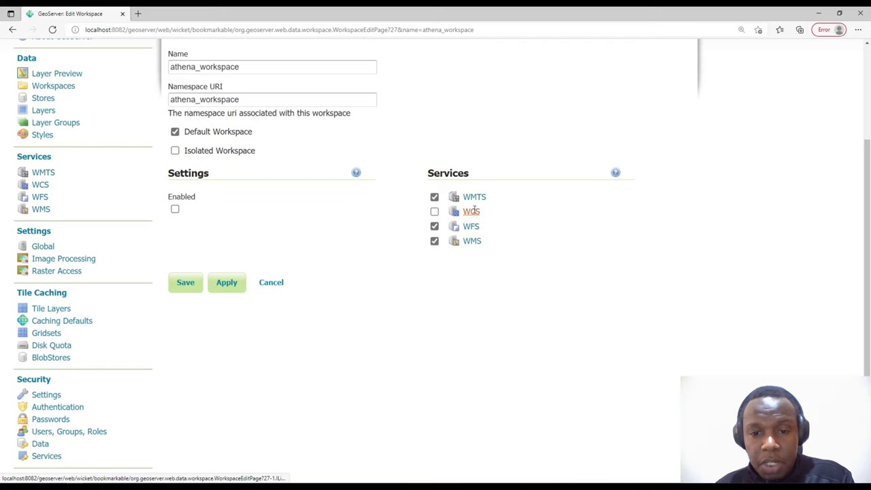
- Enable athena_workspace's workspace-specific settings and save the workspace
click(174, 209)
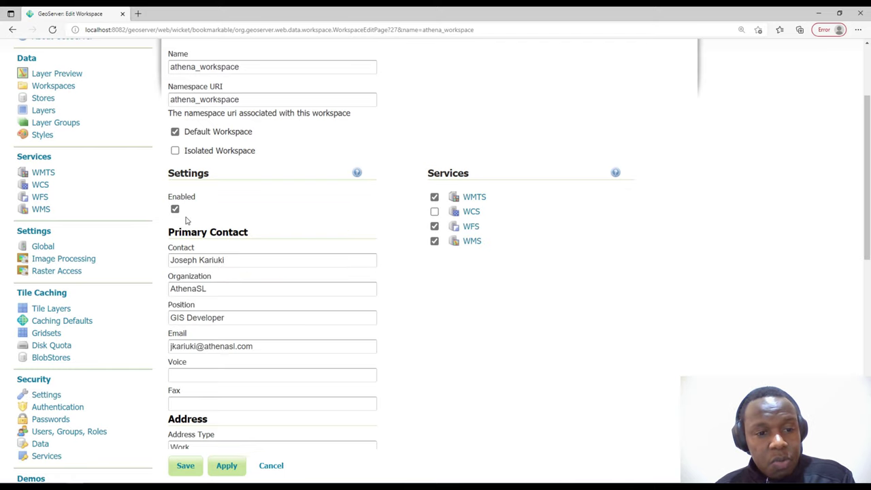
scroll(214, 258, down, 7)
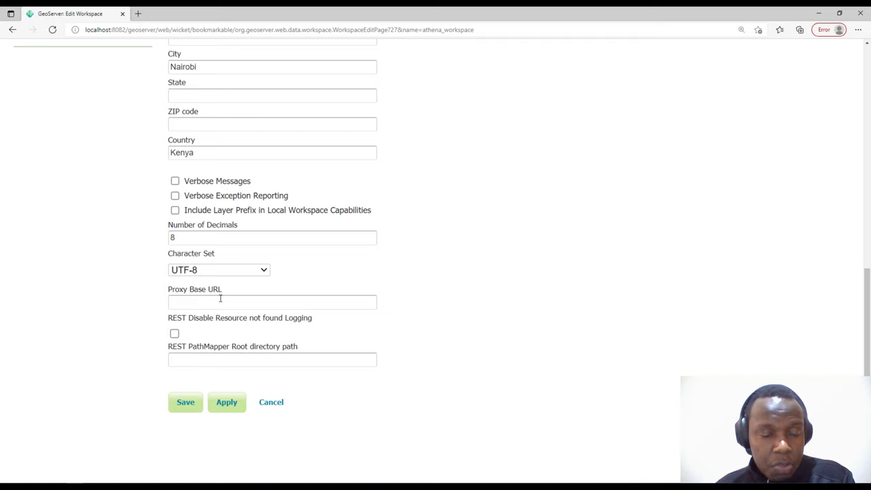
scroll(204, 320, down, 1)
scroll(414, 229, up, 6)
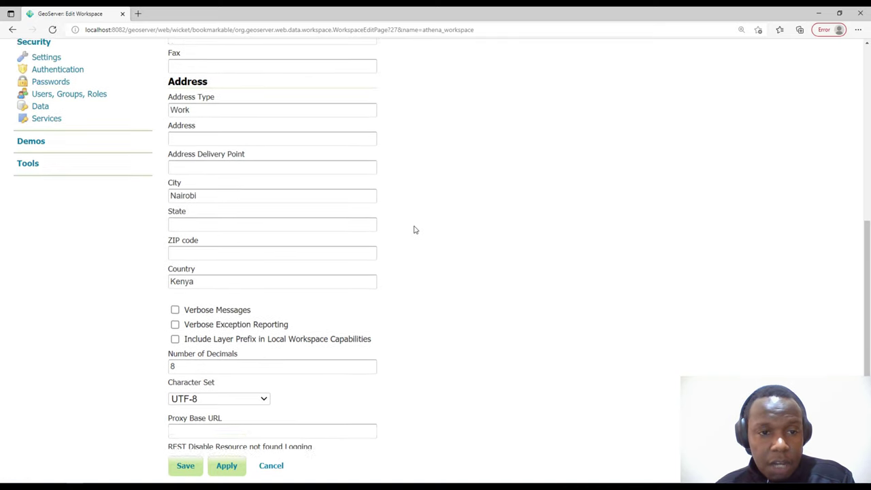
click(175, 76)
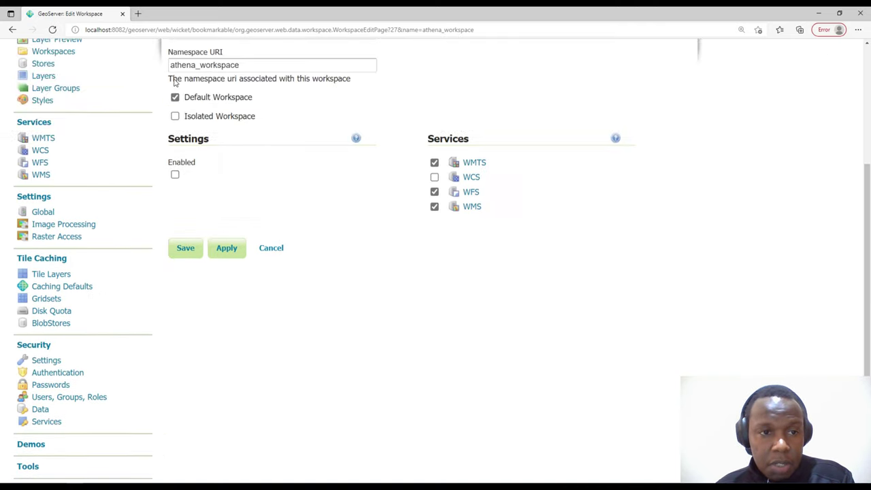
click(175, 174)
scroll(175, 174, down, 2)
scroll(486, 213, up, 2)
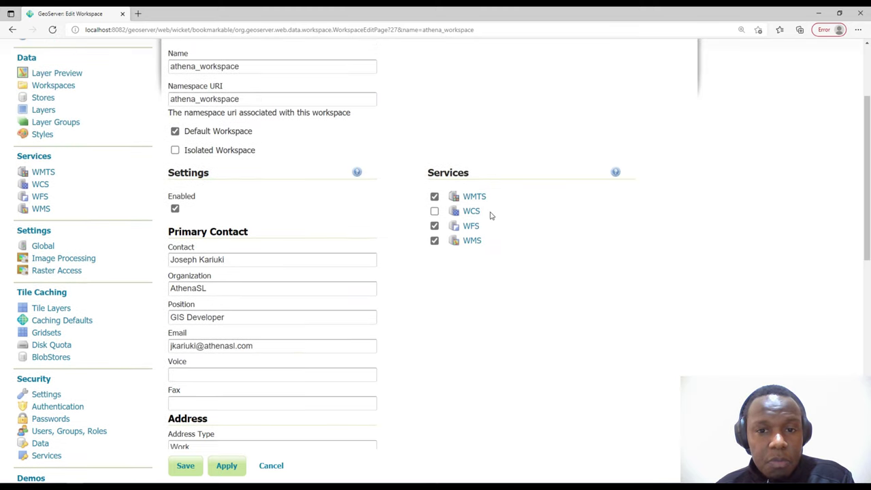
scroll(449, 231, down, 4)
scroll(333, 298, down, 5)
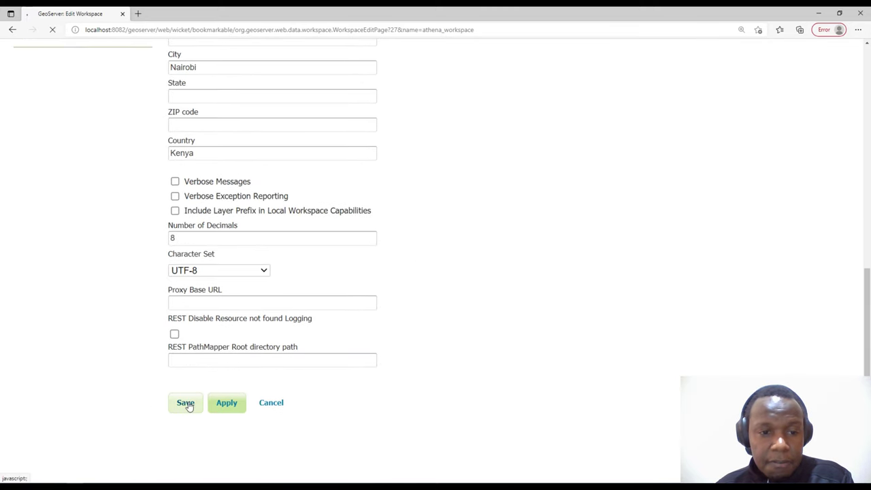
click(188, 404)
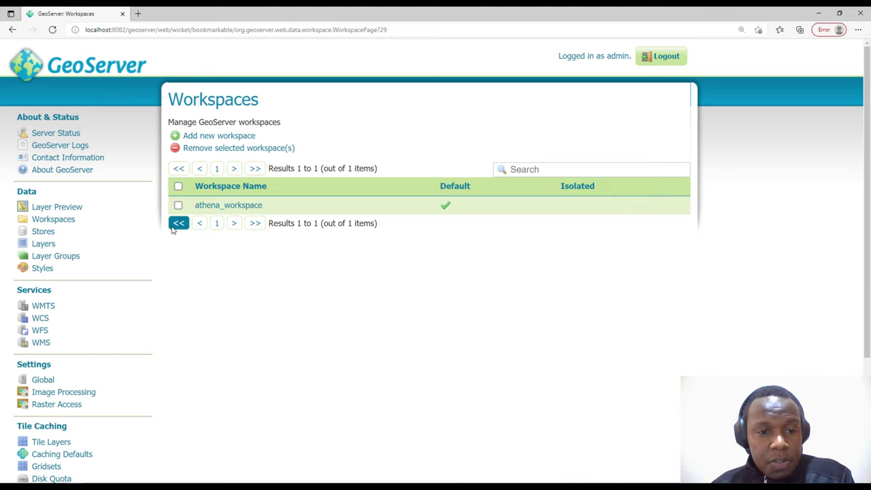
- Recheck athena_workspace's saved services and settings
click(217, 208)
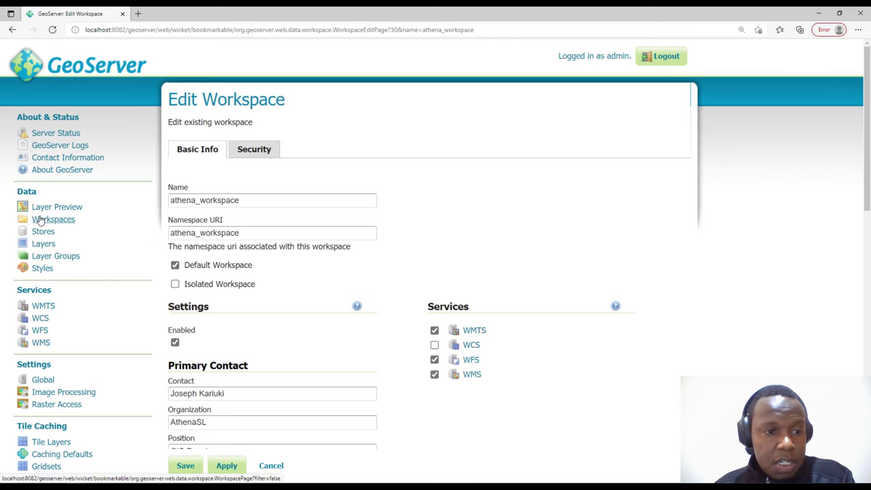
click(41, 232)
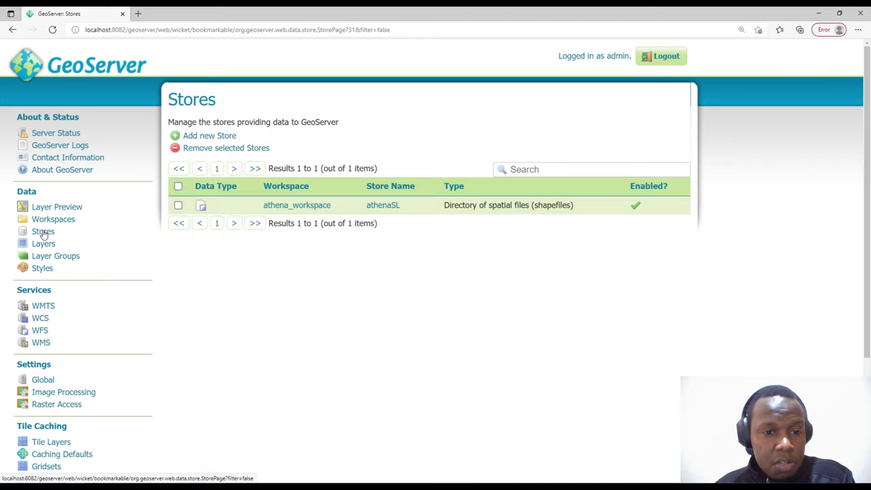
click(291, 207)
scroll(408, 309, down, 1)
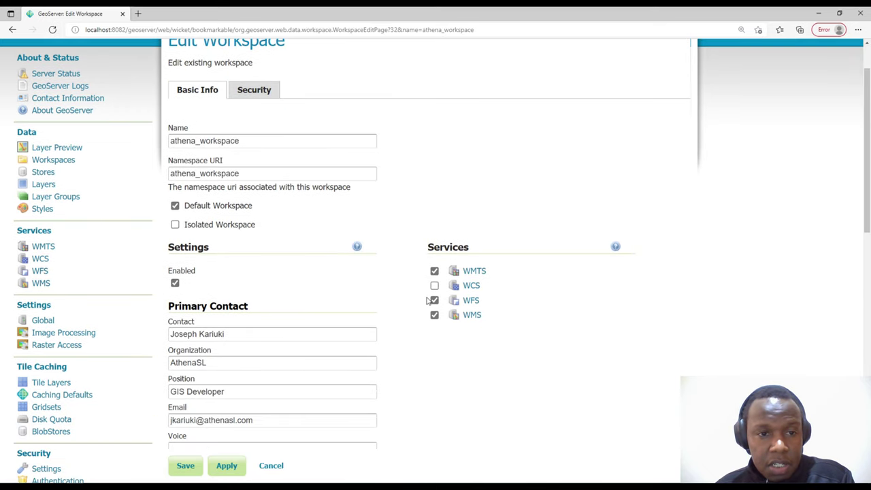
click(43, 165)
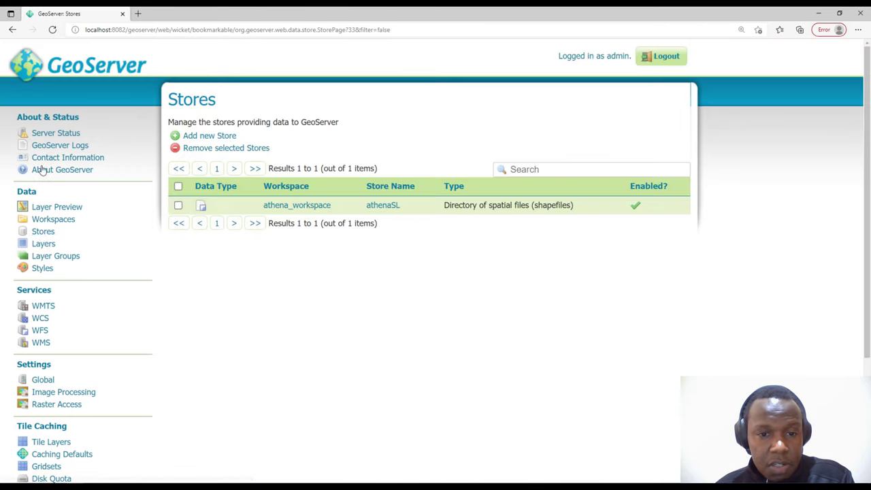
- Review the athenaSL store's settings, then go to the empty Layers list
click(375, 206)
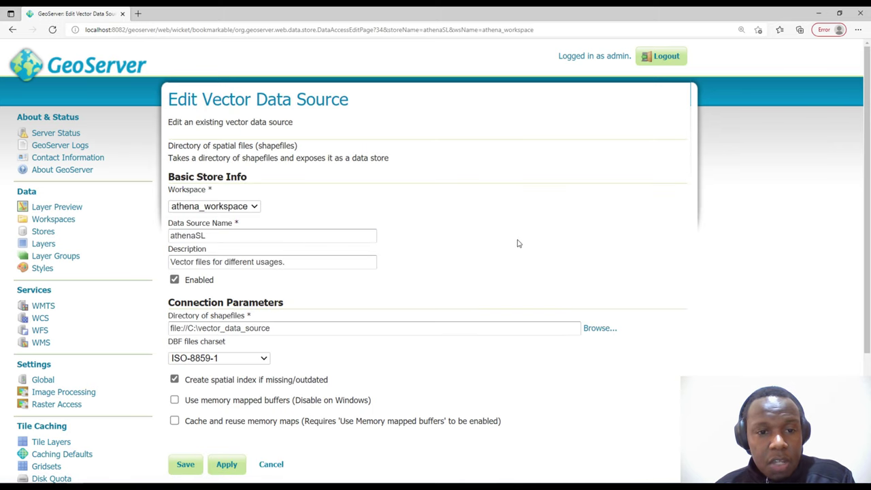
scroll(517, 244, down, 3)
scroll(326, 218, up, 2)
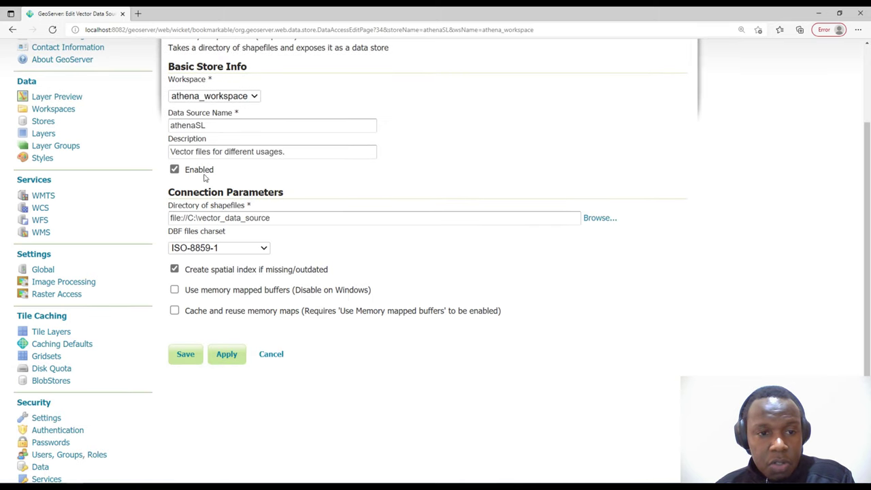
click(43, 202)
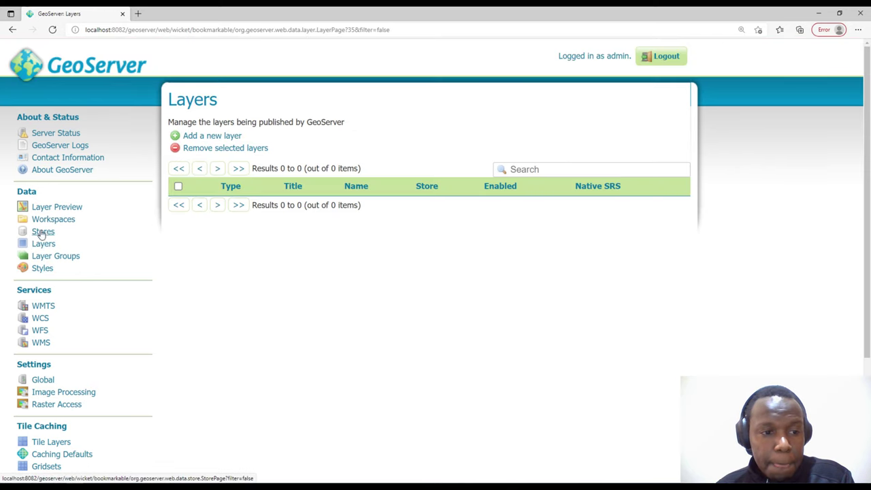
- Add a new layer from the athena_workspace:athenaSL store, listing its 7 unpublished resources
click(196, 137)
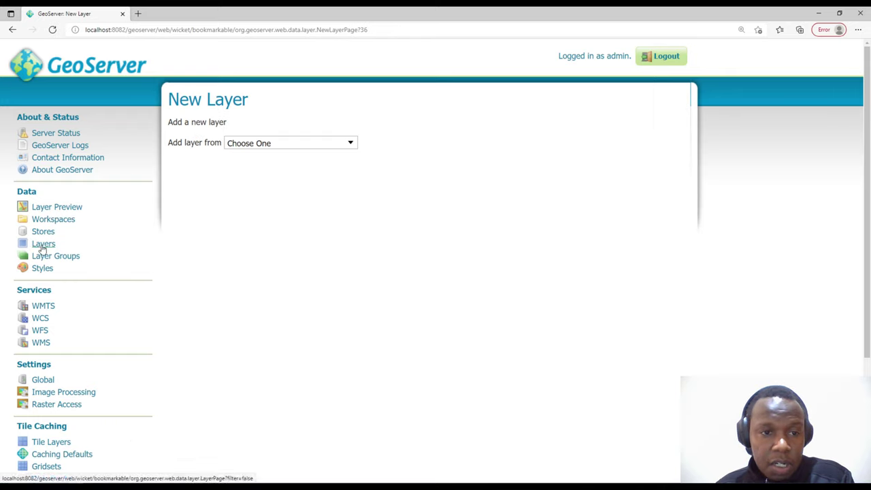
click(327, 144)
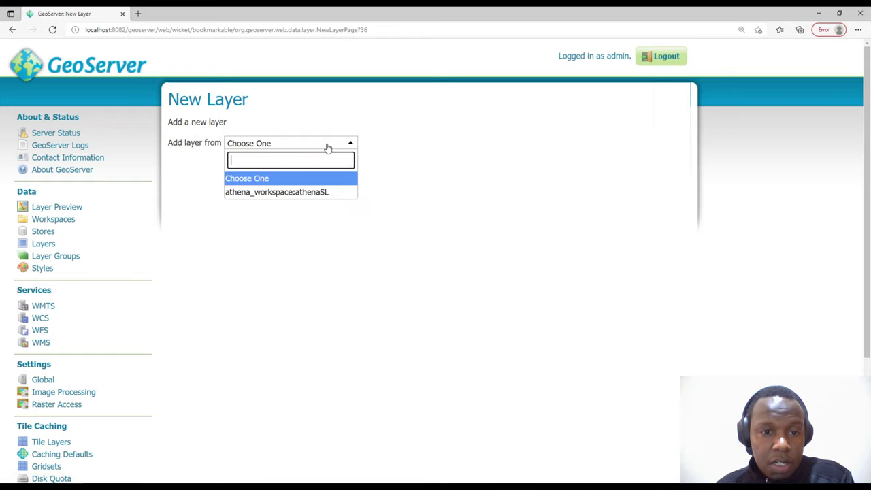
click(256, 193)
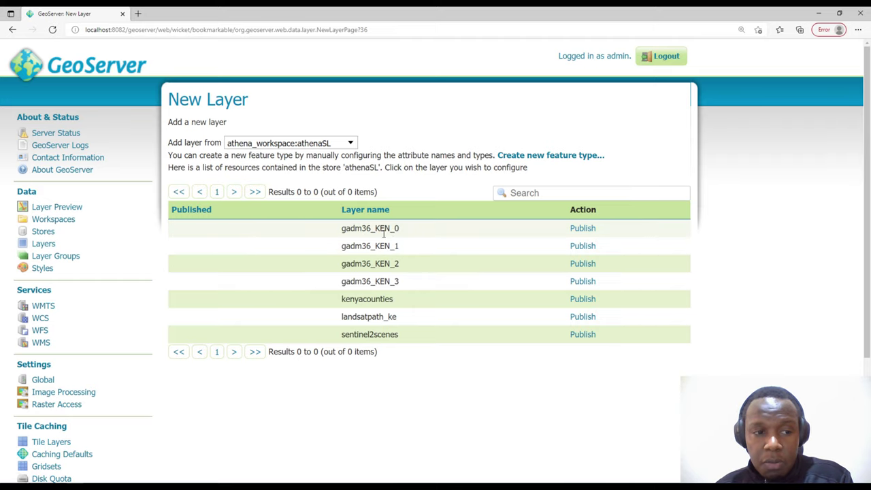
click(72, 208)
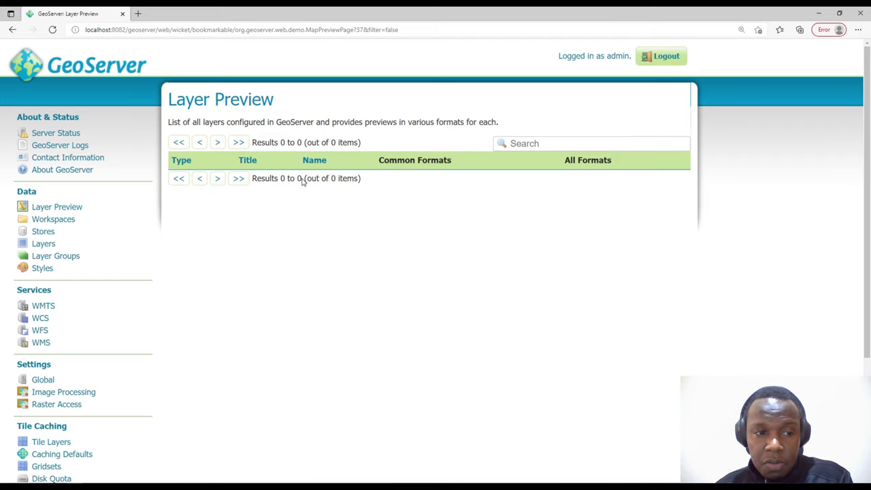
click(53, 244)
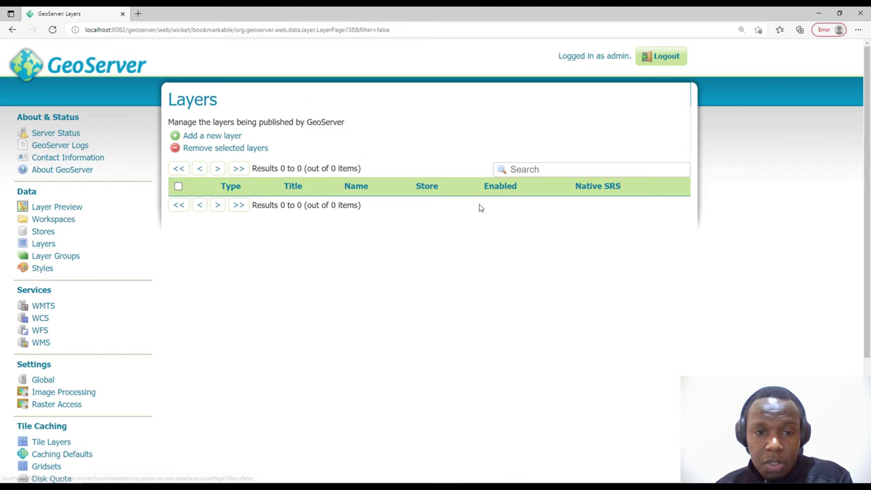
click(225, 139)
click(299, 142)
click(285, 192)
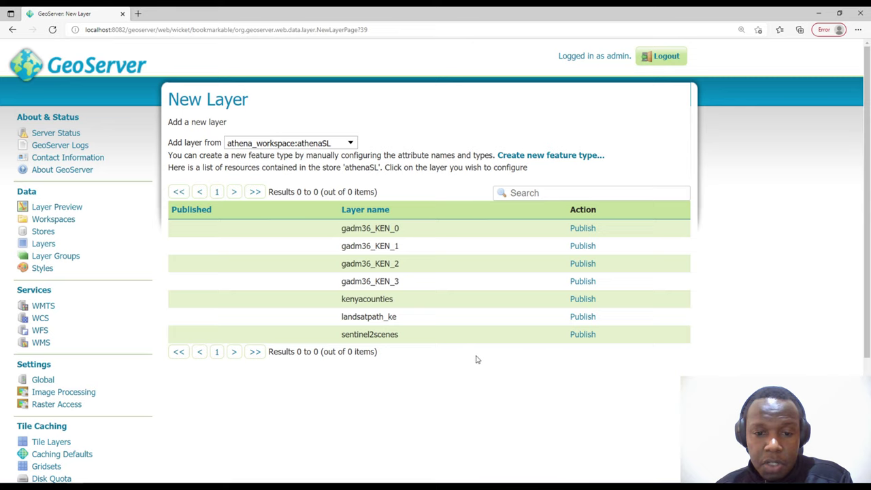
- Open sentinel2scenes for publishing and type its abstract 'Sentinel 2 scenes of coverage spanning across Kenya.'
click(582, 334)
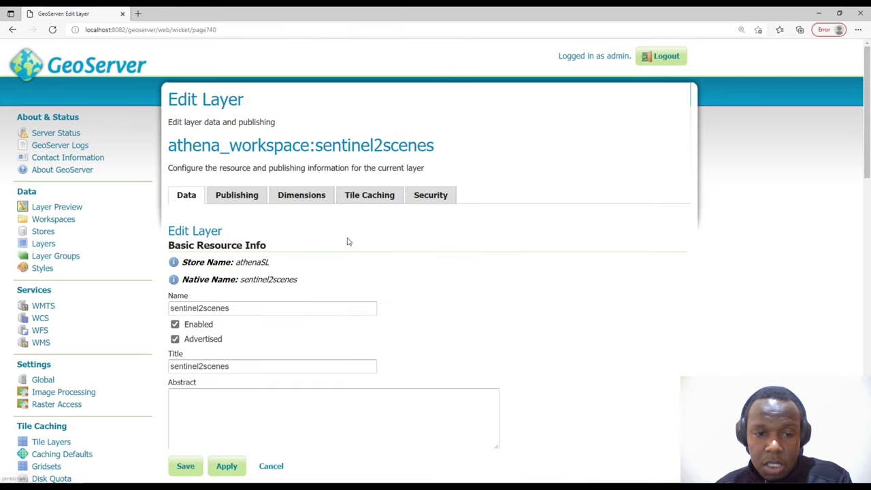
scroll(435, 297, down, 2)
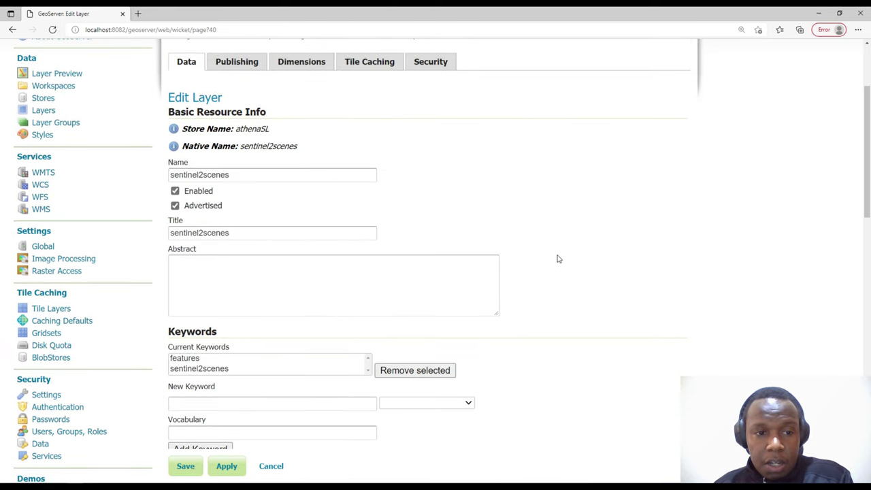
click(195, 269)
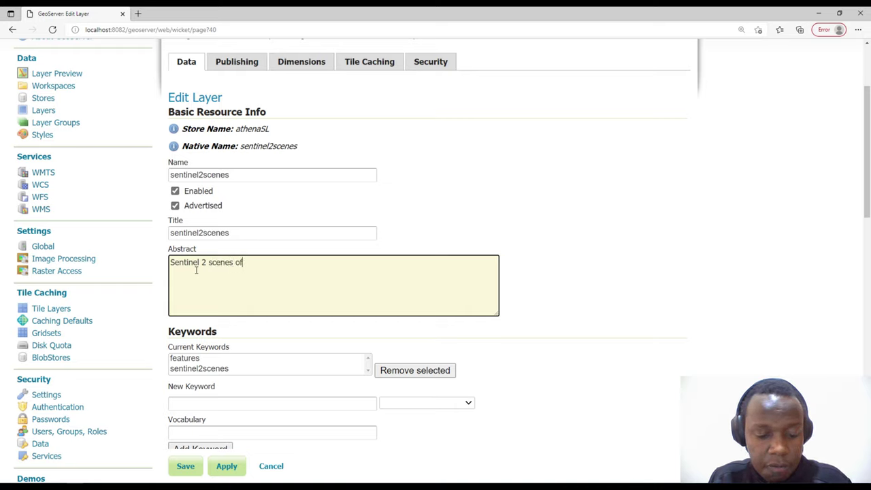
text(age sp)
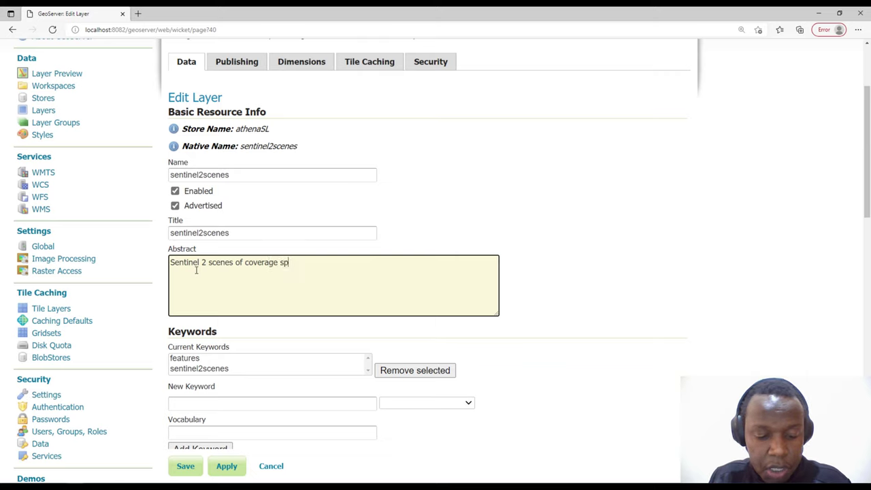
text(anning across Kenya.)
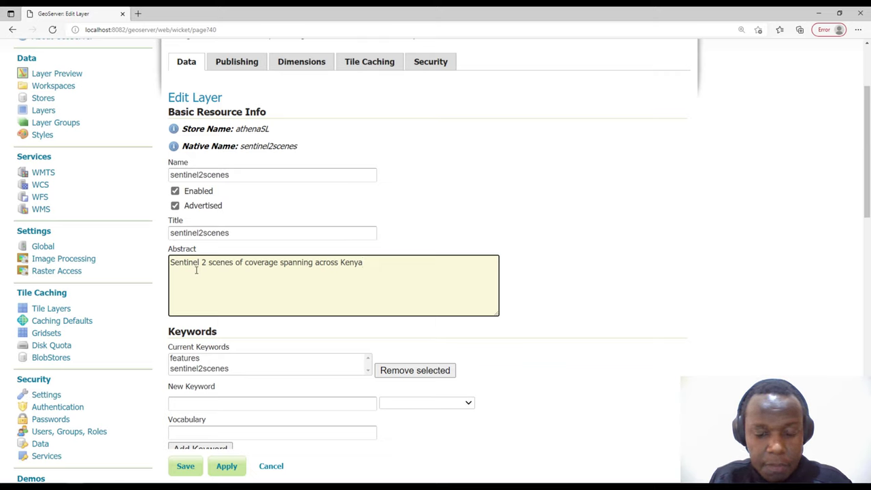
- Highlight 'sentinel2' in the layer title and 'Sentinel 2' in the abstract
drag(202, 233, 166, 238)
click(203, 233)
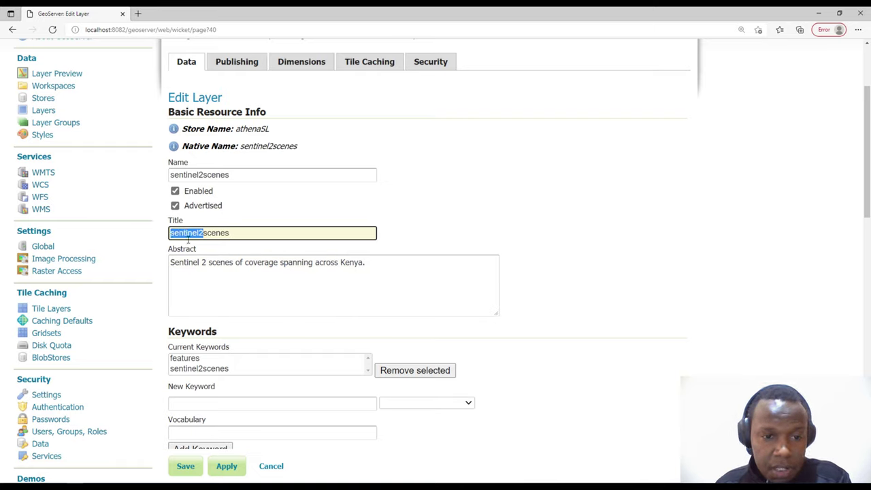
drag(205, 262, 165, 267)
click(203, 264)
click(202, 268)
scroll(261, 285, down, 1)
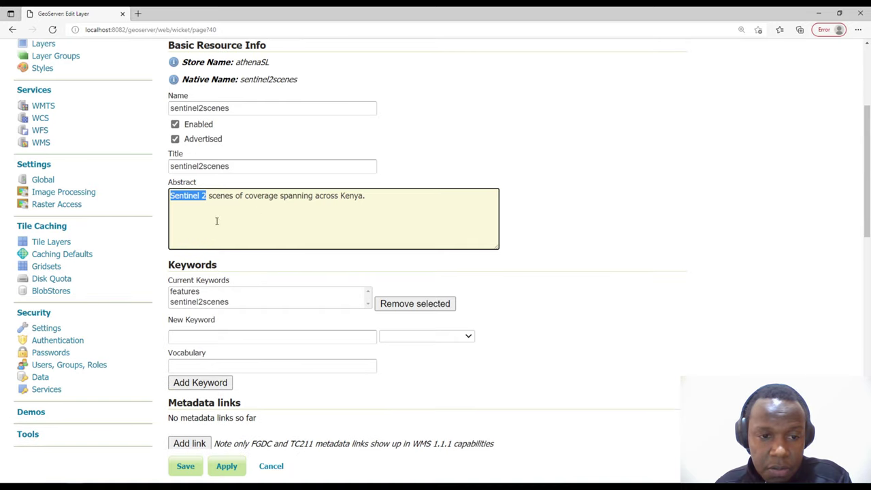
click(206, 195)
drag(206, 196, 170, 196)
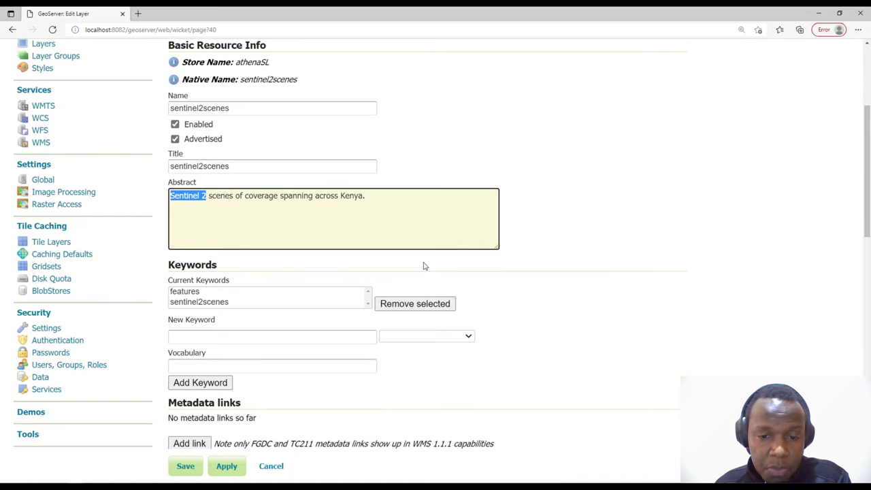
scroll(423, 265, down, 2)
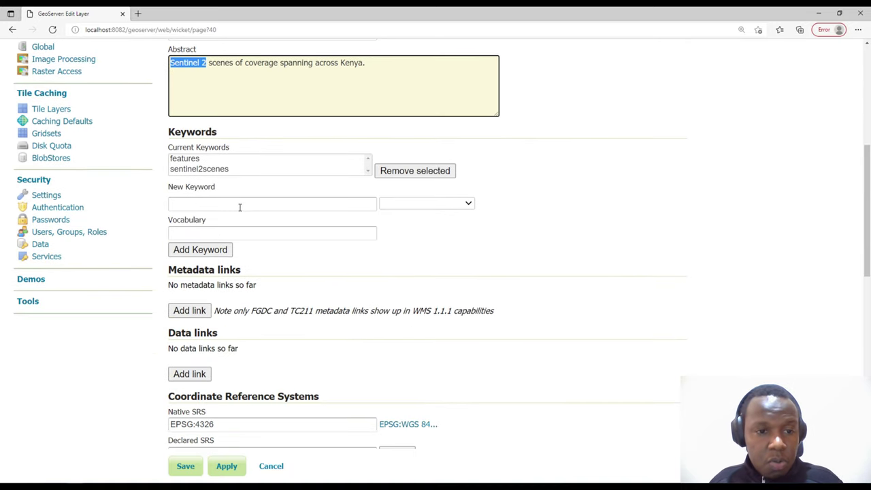
- Add the English keyword 'sentinel, vector, remotesensing' to the layer
click(239, 204)
text(sentinale)
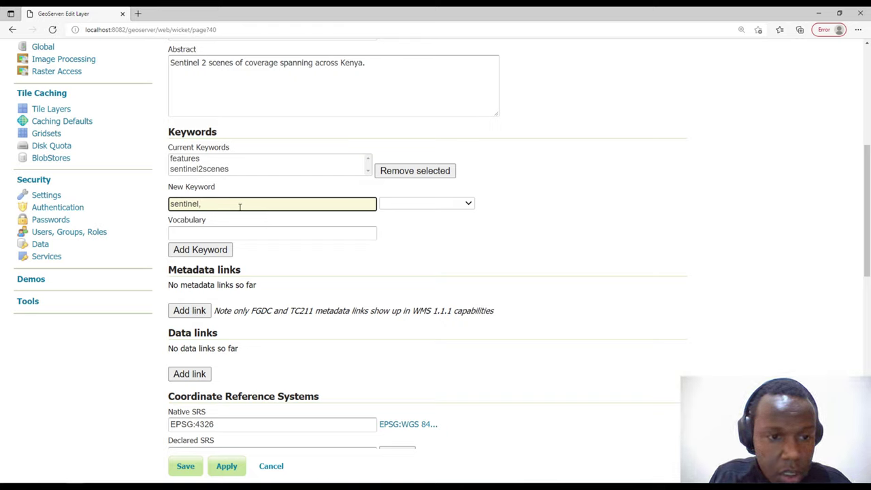
click(408, 208)
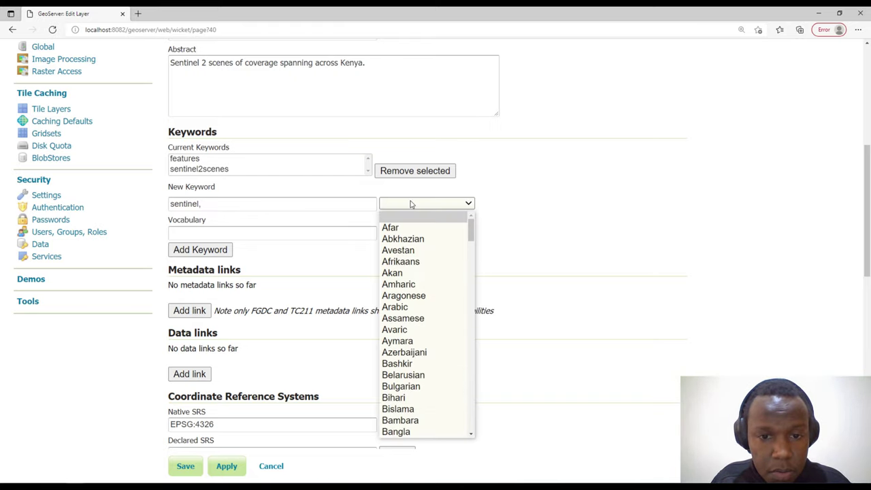
drag(471, 225, 480, 276)
scroll(427, 260, up, 2)
scroll(426, 260, up, 2)
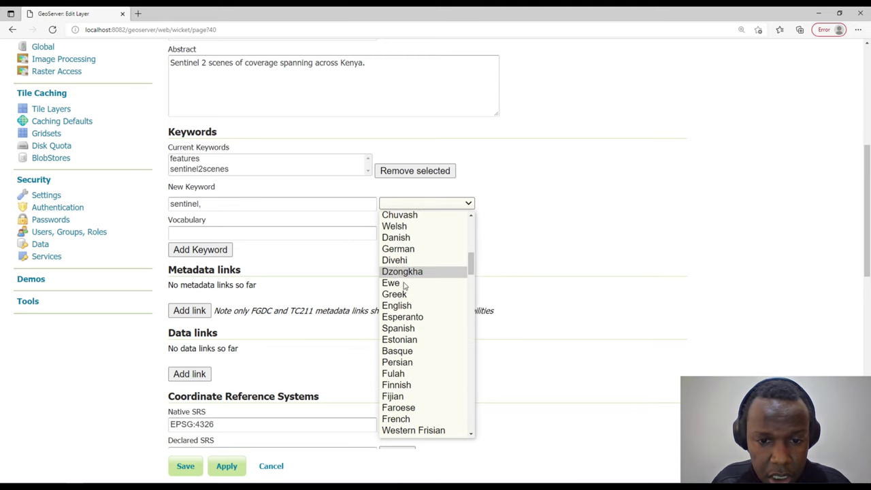
click(399, 305)
click(213, 205)
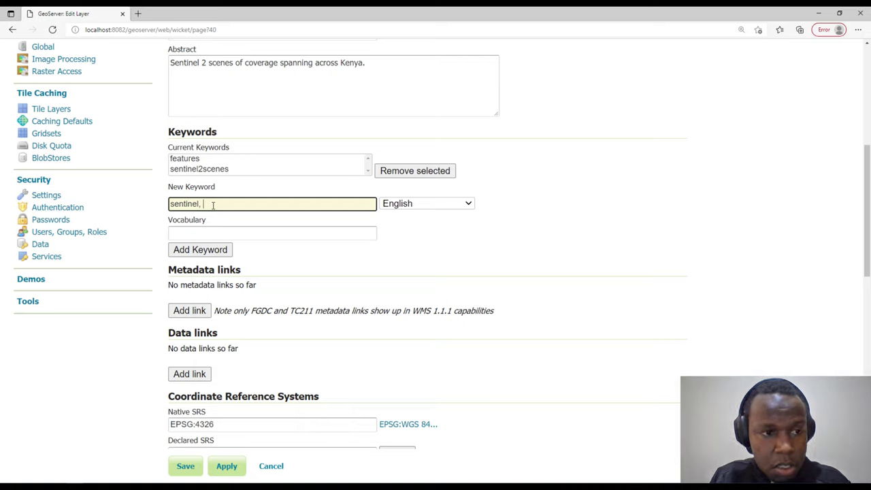
text(vect)
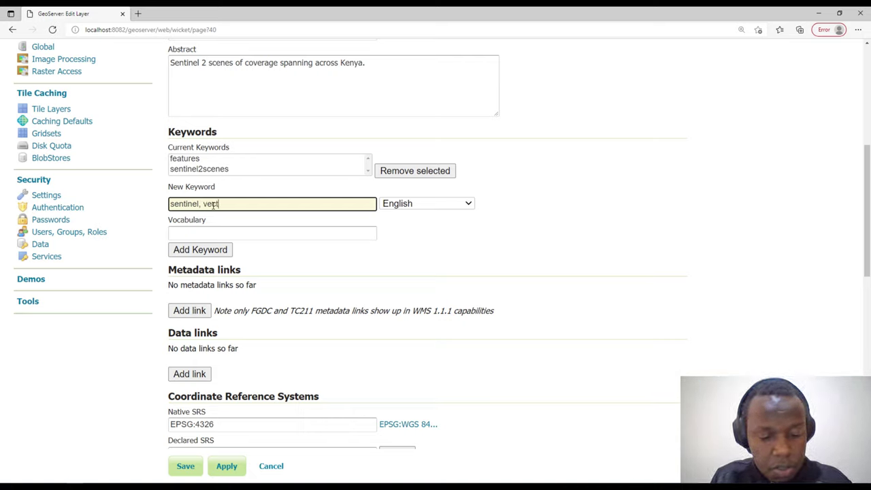
text(or, remo)
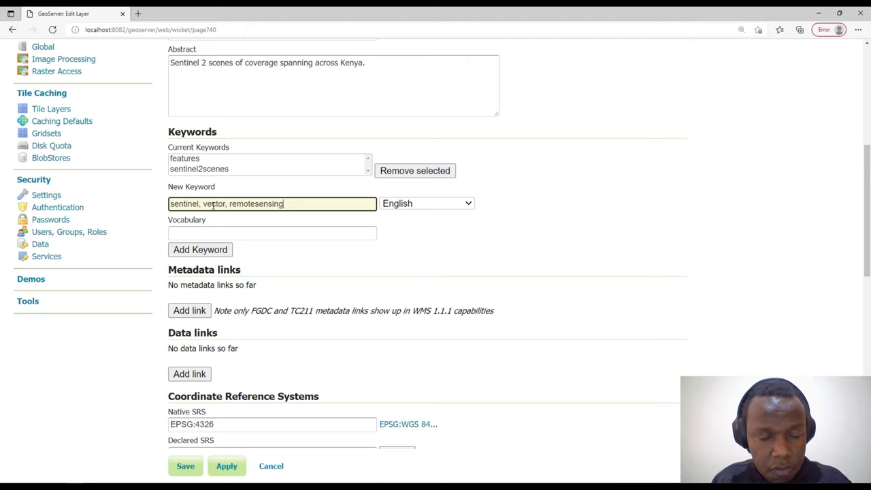
text(tesensing)
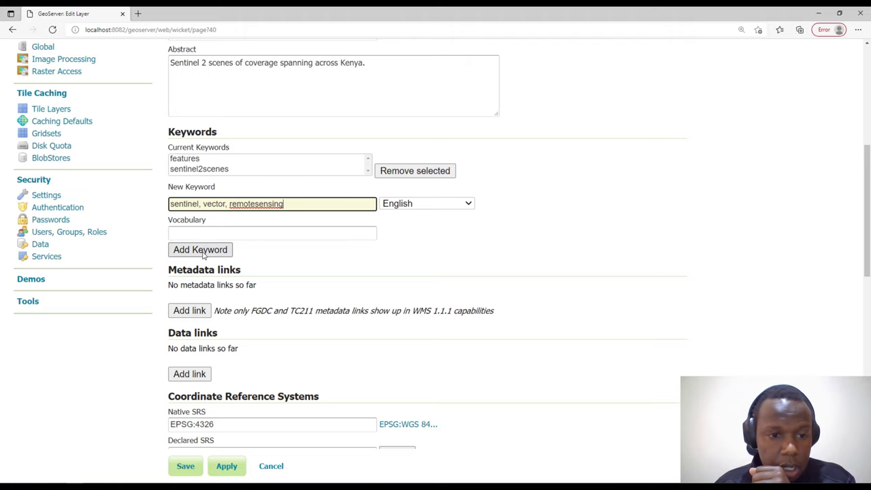
click(201, 253)
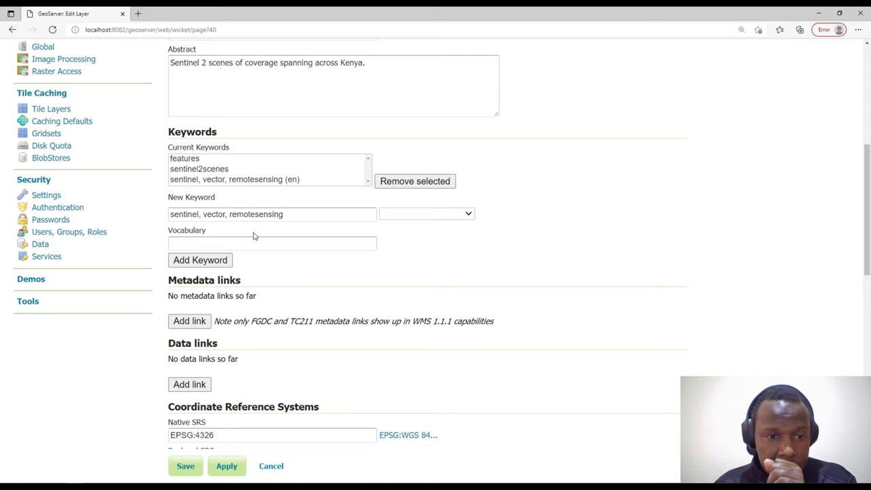
- Trim the keyword text to 'sentinel' and add it as its own keyword
click(261, 181)
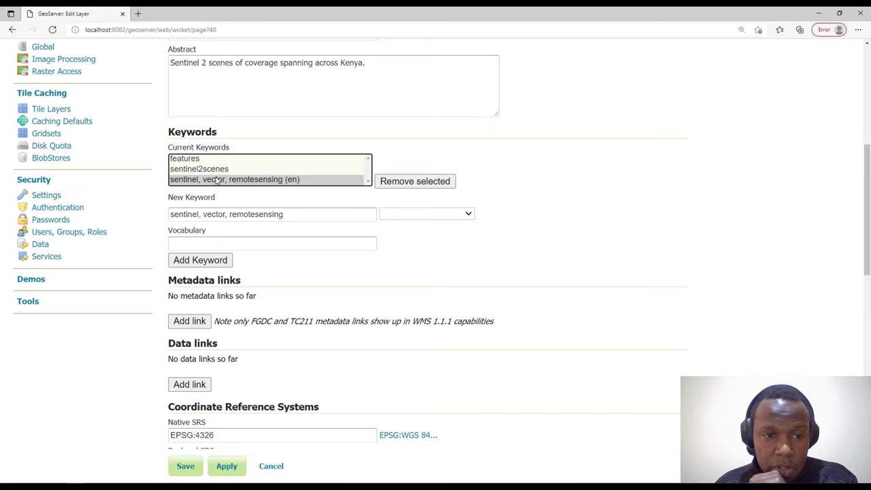
click(396, 183)
click(296, 181)
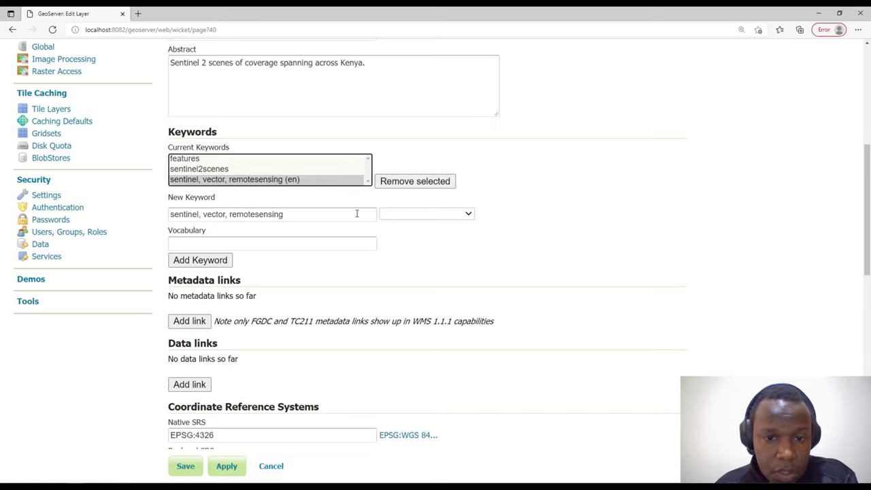
drag(283, 214, 200, 214)
key(BackSpace)
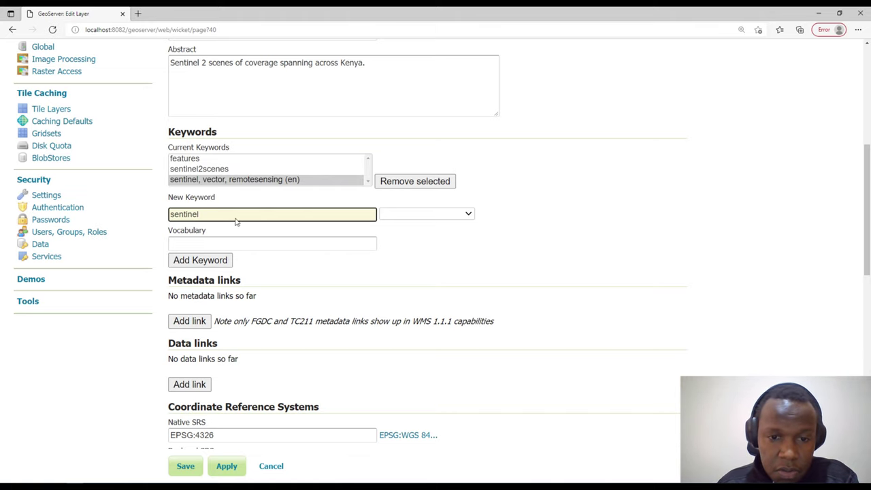
click(217, 262)
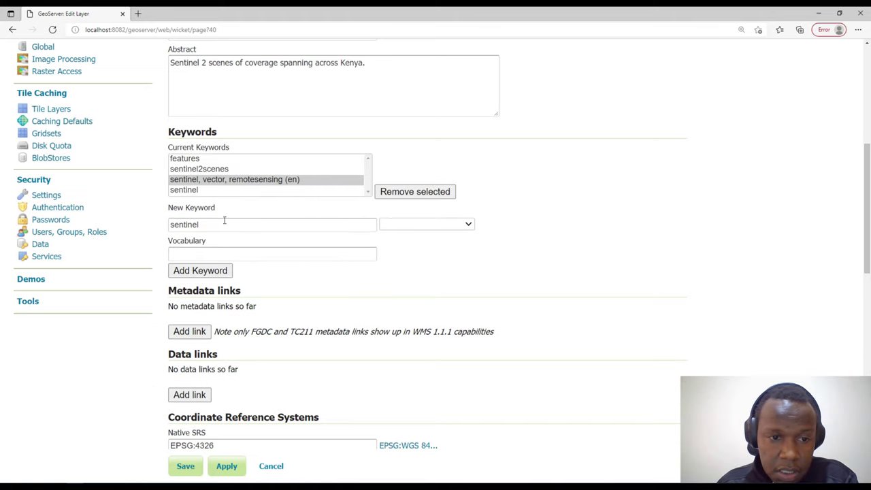
- Add 'vector' and 'remotrsensing' as separate keywords
drag(207, 224, 164, 226)
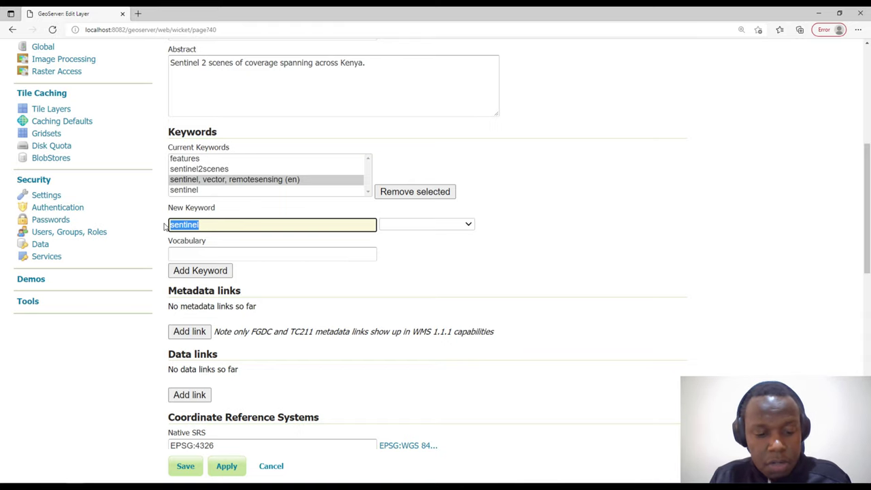
text(vector)
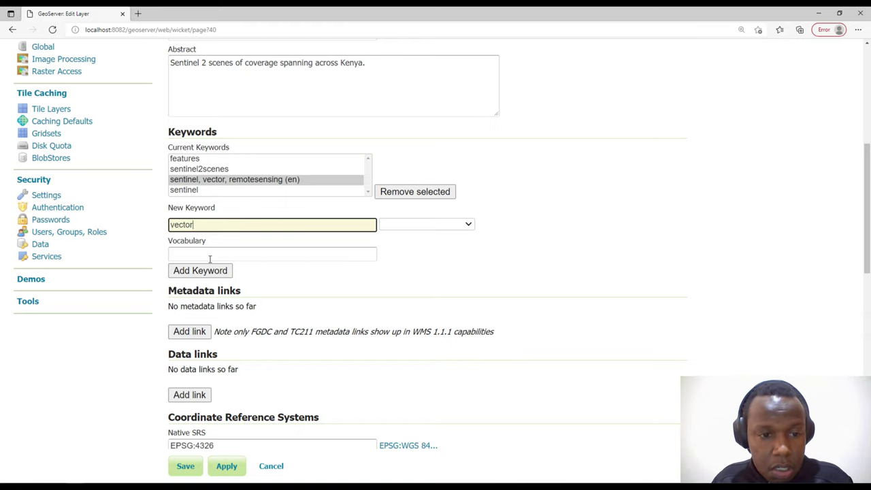
click(210, 270)
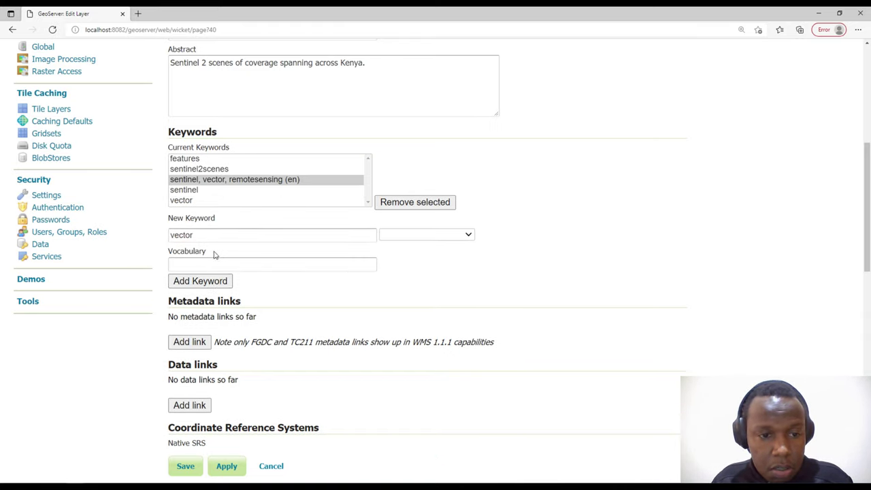
click(197, 236)
drag(197, 236, 169, 235)
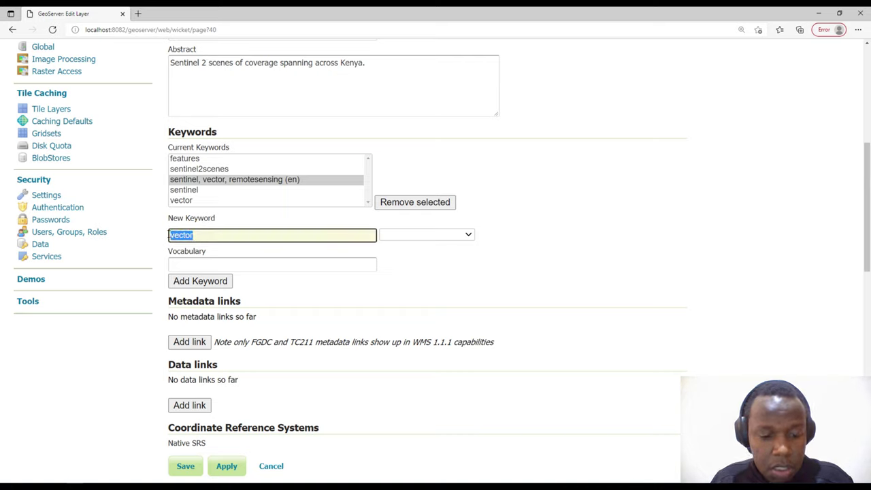
text(remotrsen)
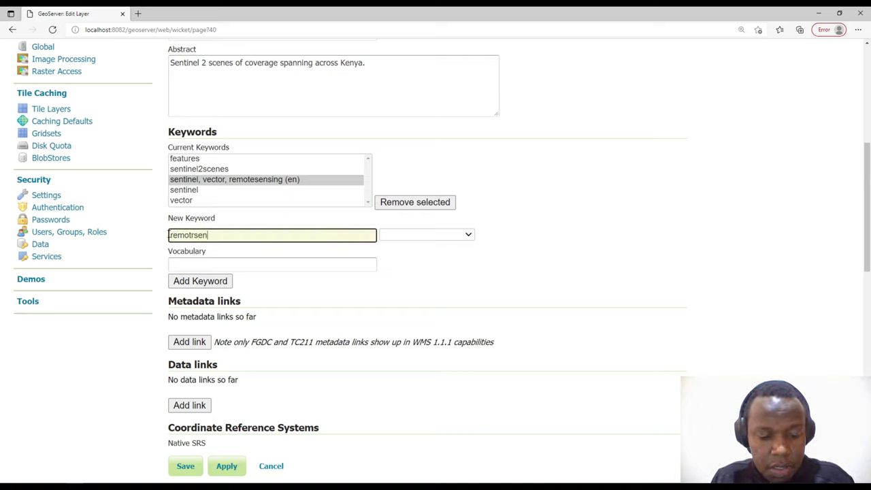
text(sing)
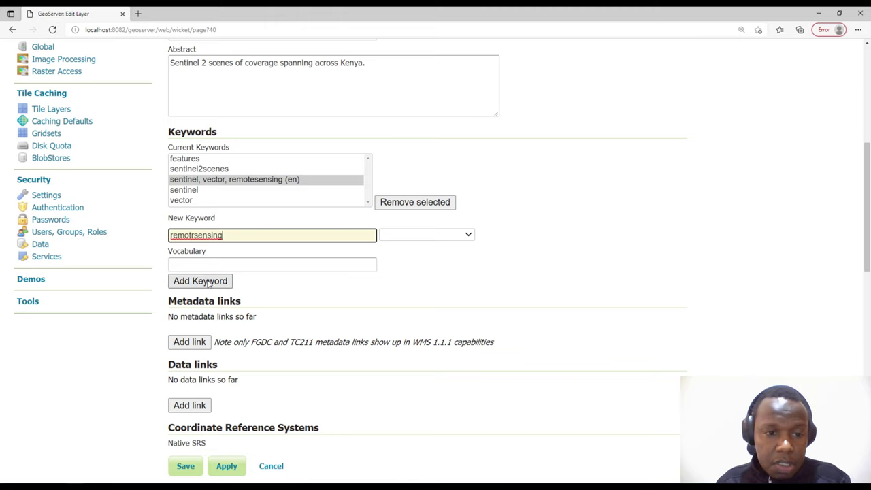
click(207, 280)
scroll(293, 272, down, 3)
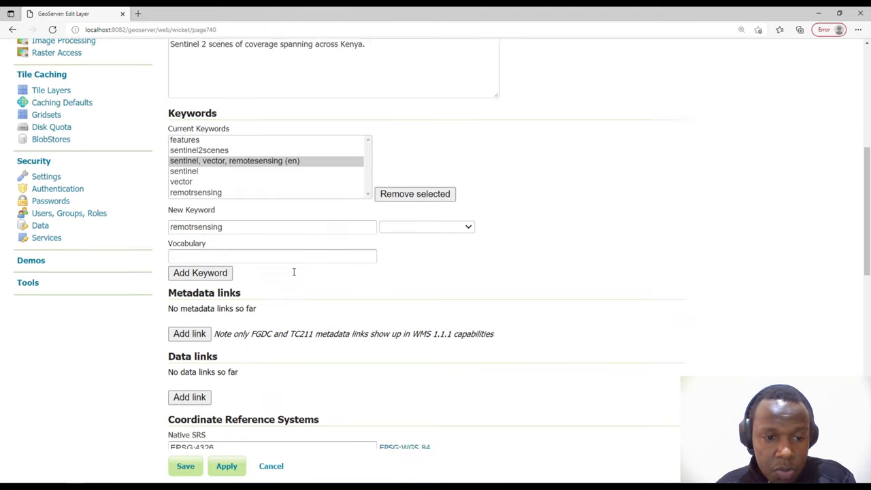
scroll(305, 272, down, 1)
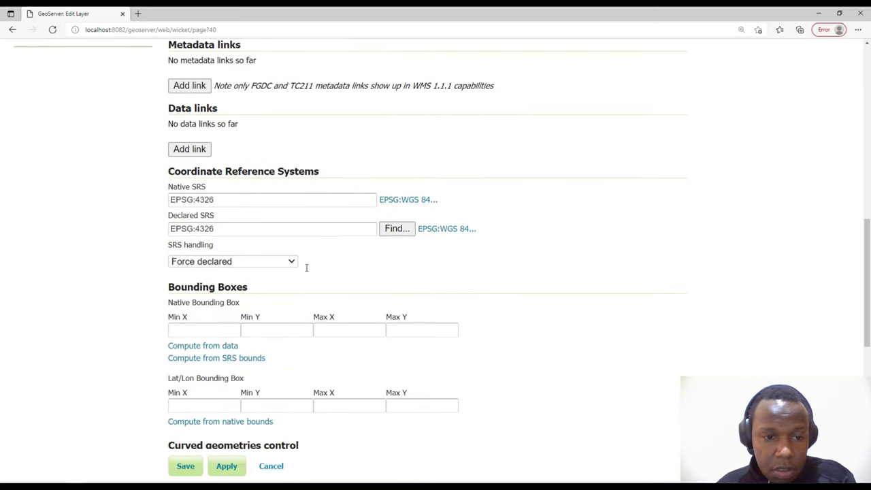
scroll(315, 270, down, 1)
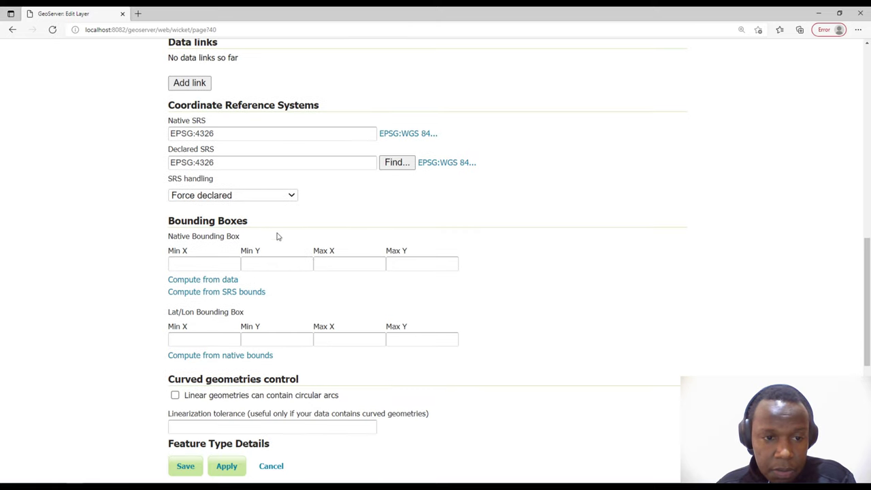
click(290, 196)
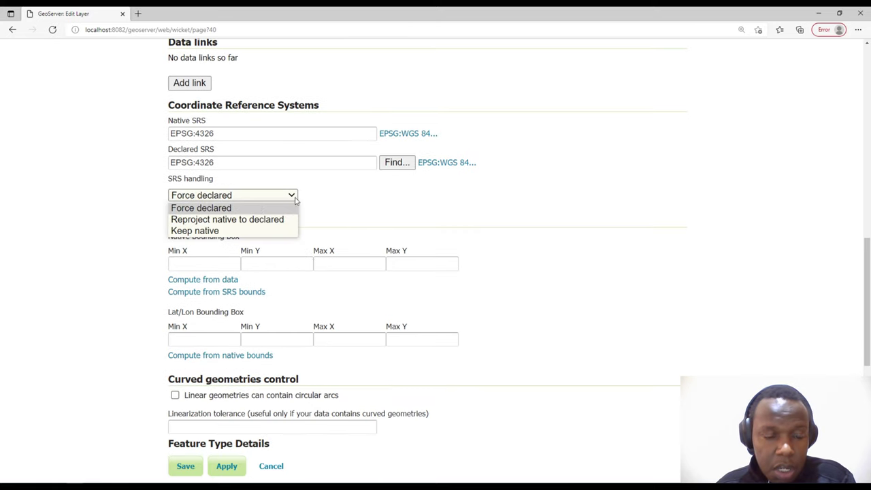
click(302, 196)
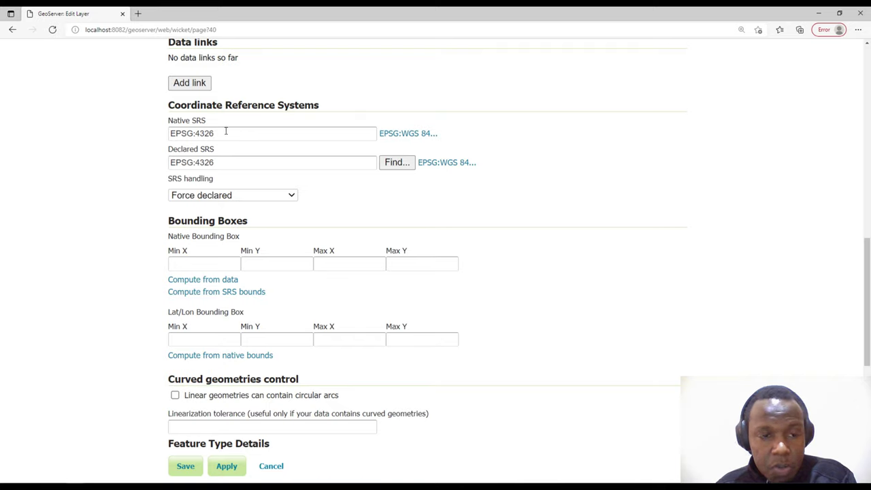
drag(217, 133, 167, 135)
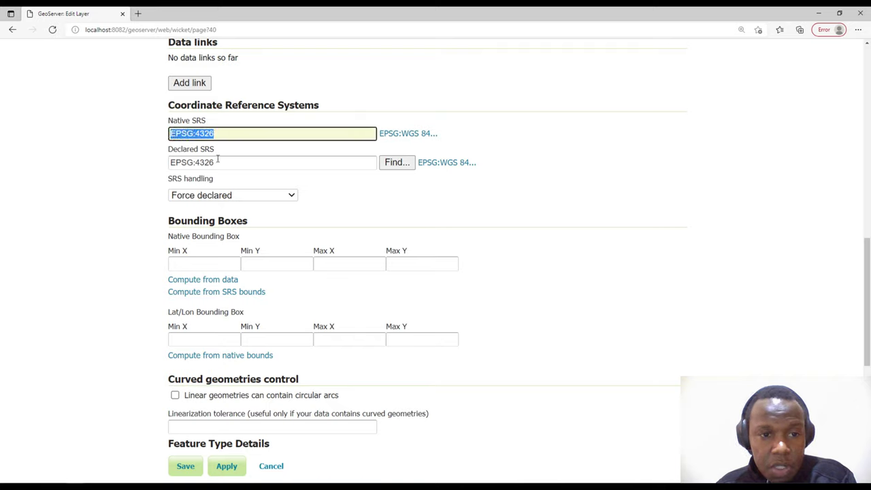
drag(218, 161, 162, 165)
click(357, 201)
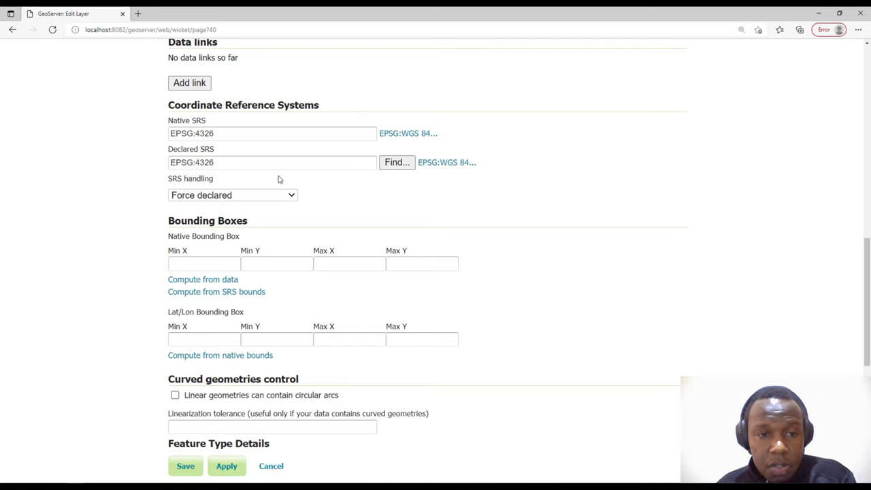
click(223, 134)
click(222, 162)
click(222, 134)
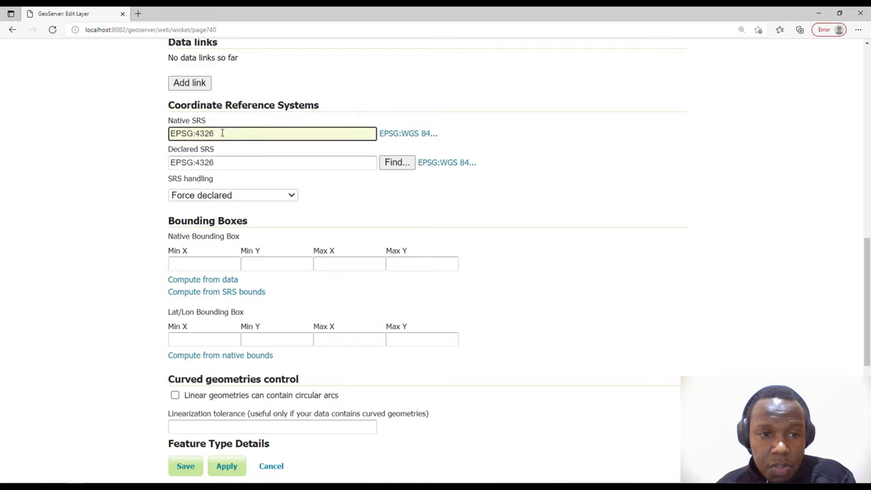
click(219, 157)
click(219, 133)
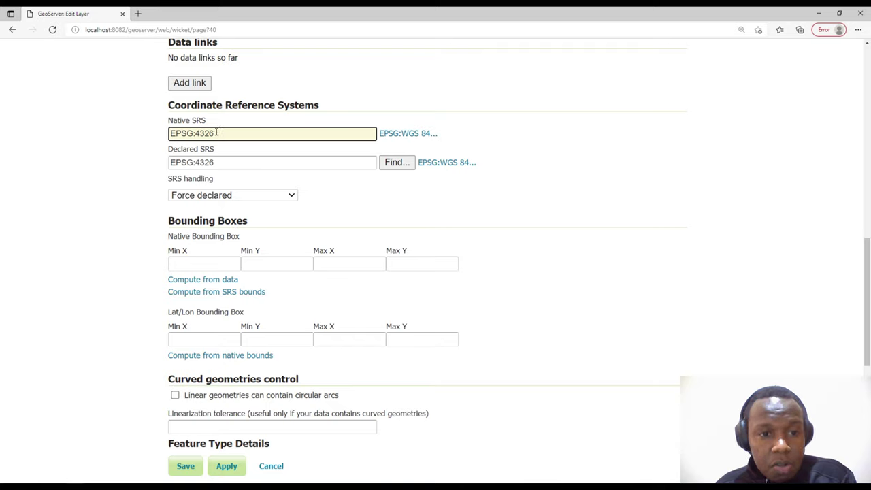
drag(216, 133, 171, 135)
click(206, 135)
click(213, 134)
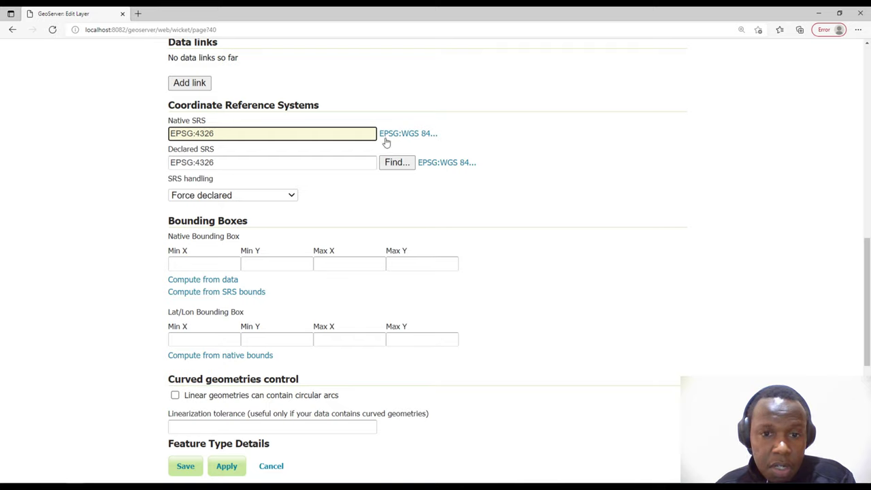
click(388, 136)
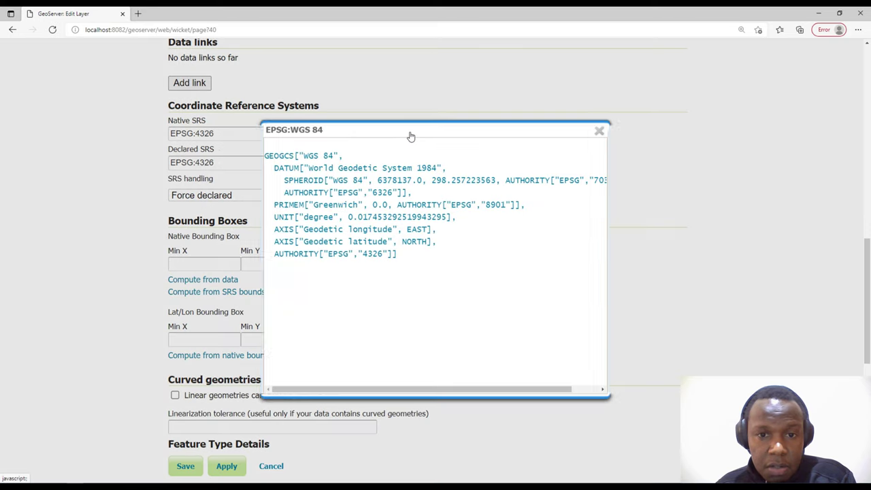
- Review the WGS 84 definitions of the native and declared SRS and the coordinate system list
drag(400, 257, 265, 158)
click(401, 246)
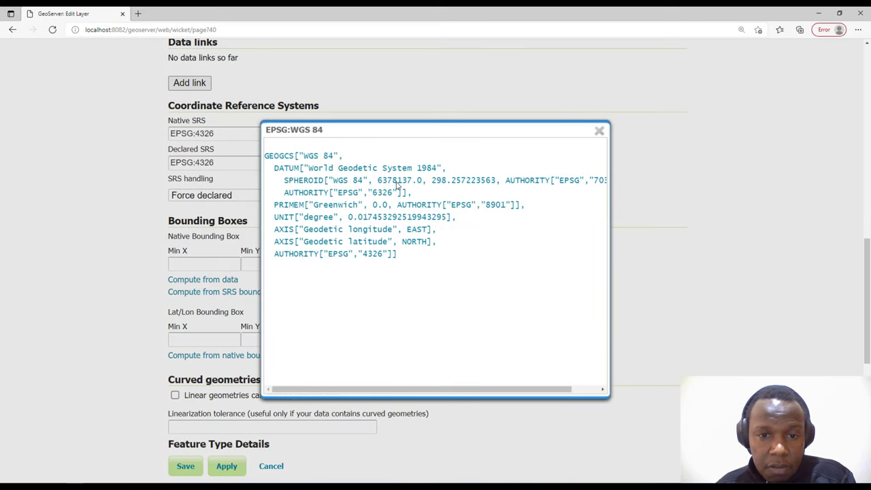
click(599, 131)
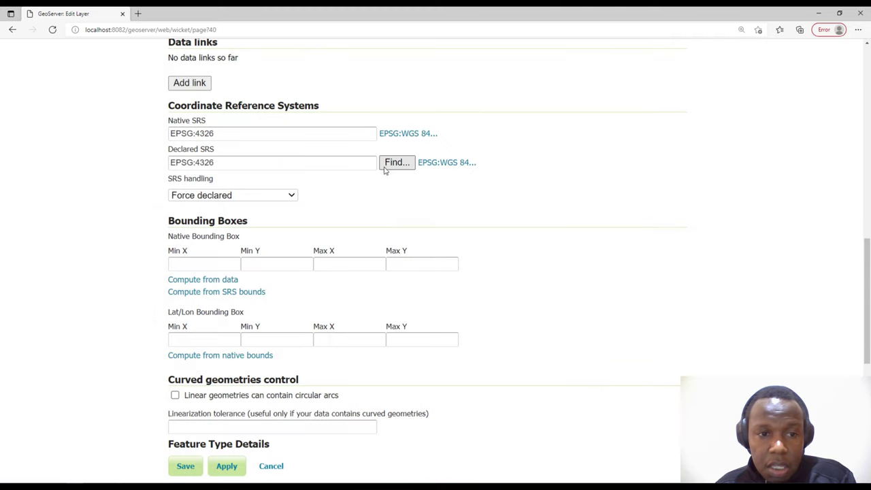
click(447, 163)
click(599, 130)
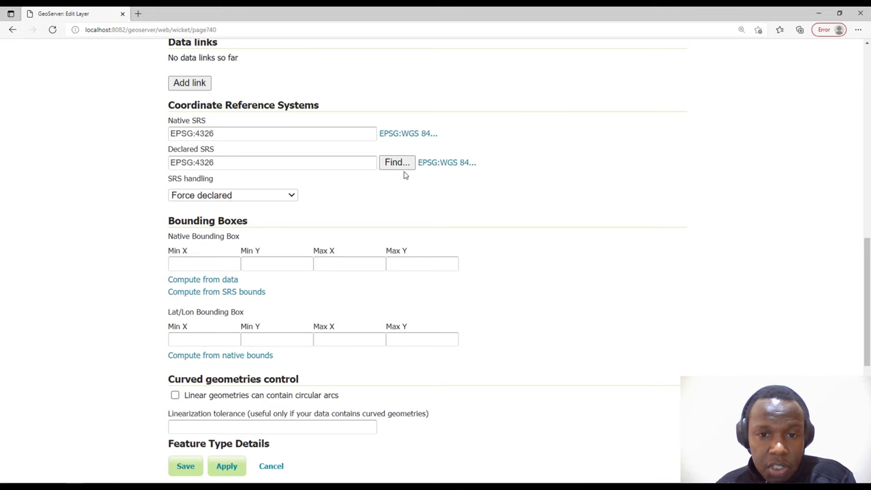
click(395, 164)
scroll(334, 317, down, 3)
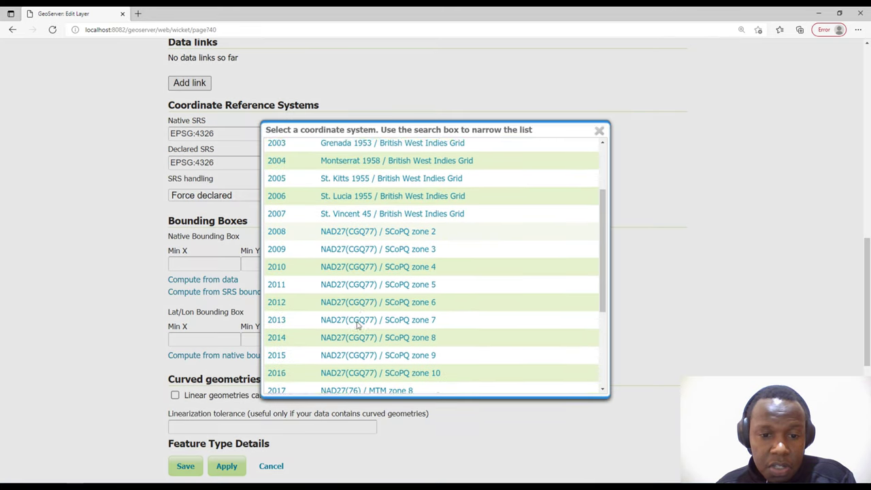
click(598, 131)
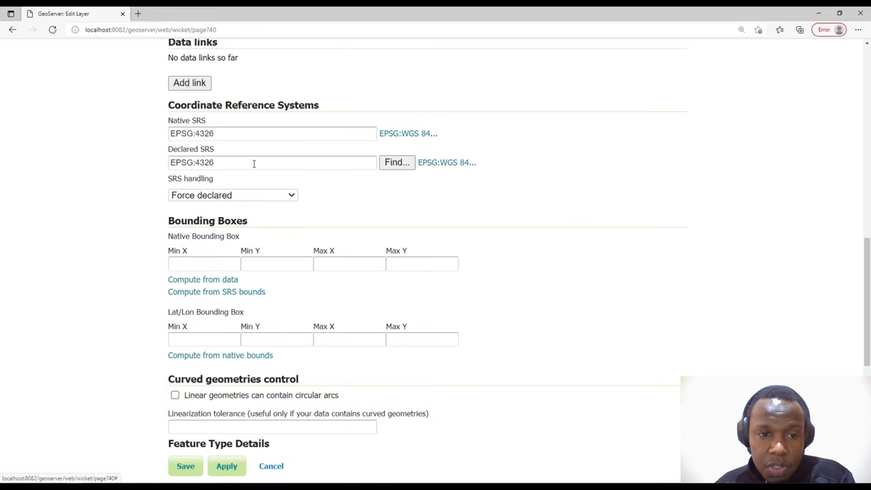
- Point out the Native and Declared SRS fields, then bring up the SRS handling choices
click(222, 134)
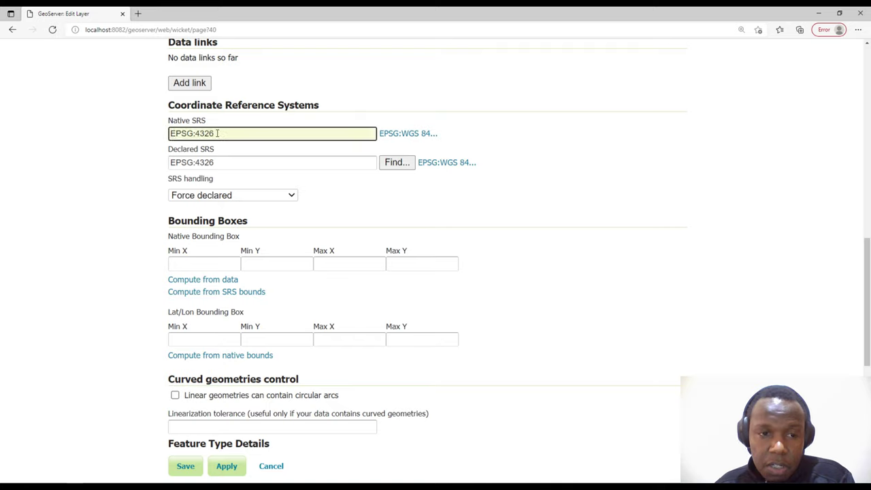
drag(169, 121, 207, 123)
click(170, 121)
click(207, 124)
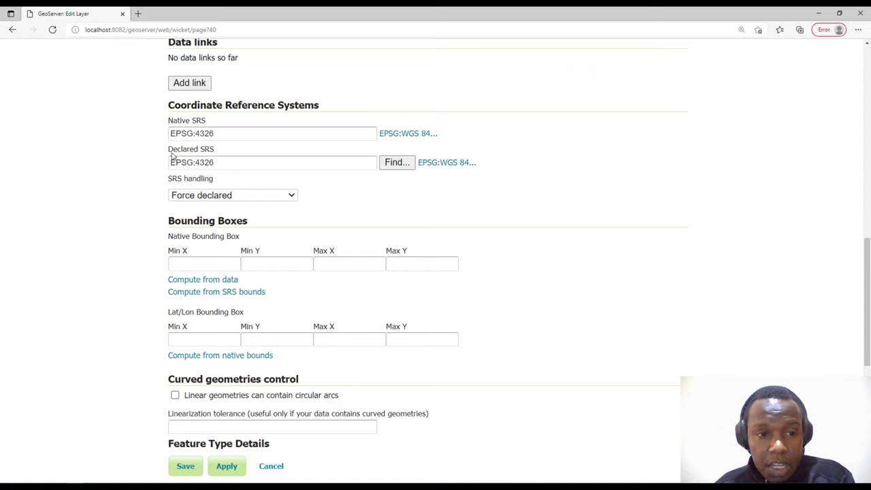
drag(167, 154, 216, 157)
click(215, 165)
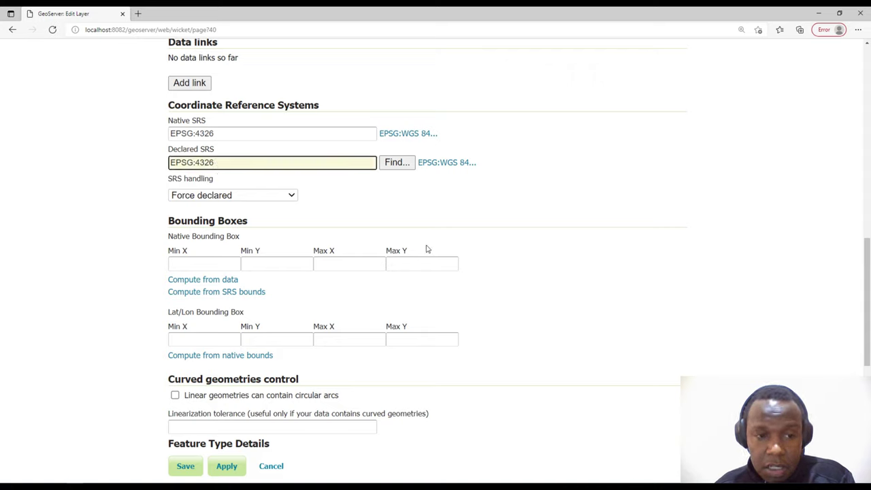
click(291, 196)
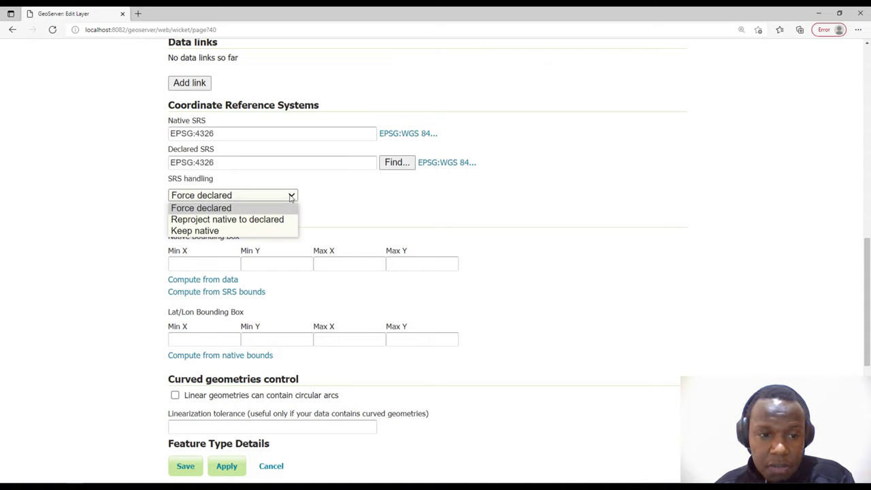
- Keep Force declared and compute the native and lat/lon bounding boxes from the data
click(291, 196)
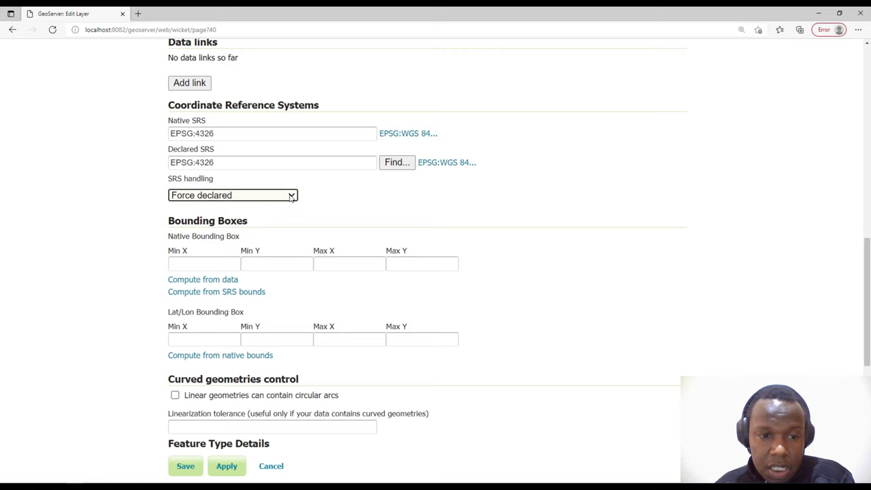
click(203, 279)
click(217, 355)
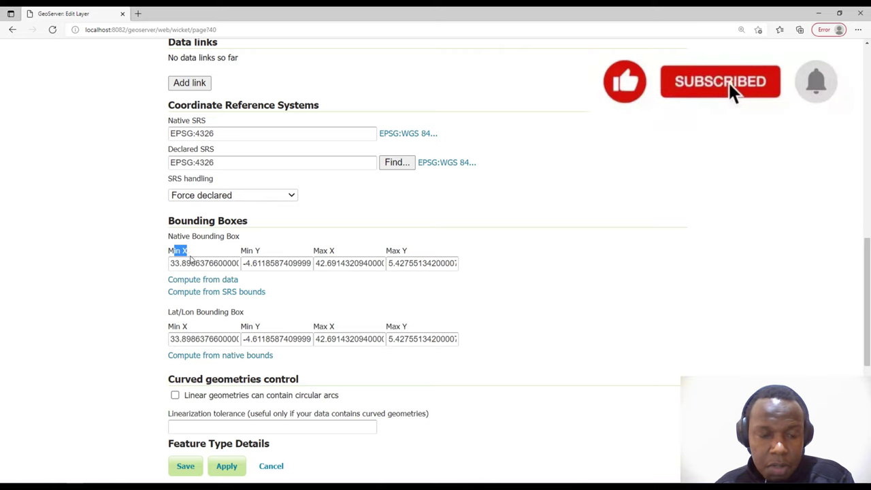
double_click(257, 252)
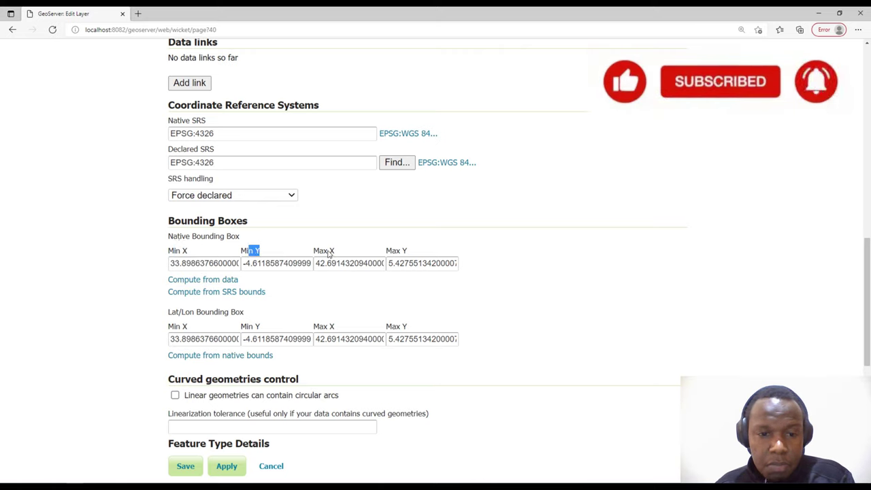
double_click(331, 250)
double_click(404, 252)
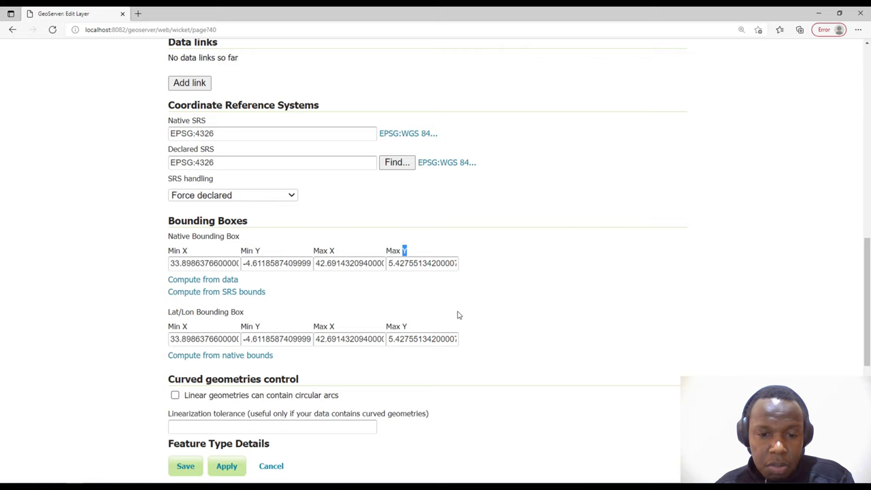
- Save the sentinel2scenes layer settings
scroll(459, 313, down, 2)
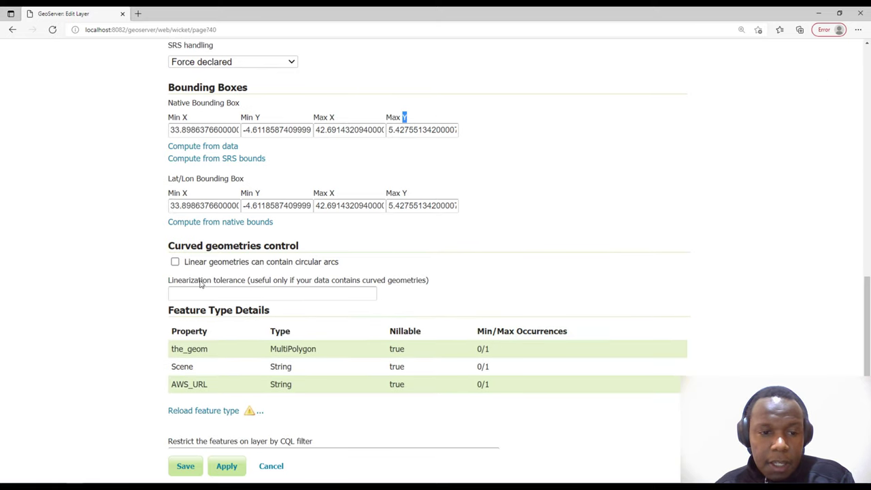
scroll(239, 324, down, 2)
scroll(239, 324, down, 1)
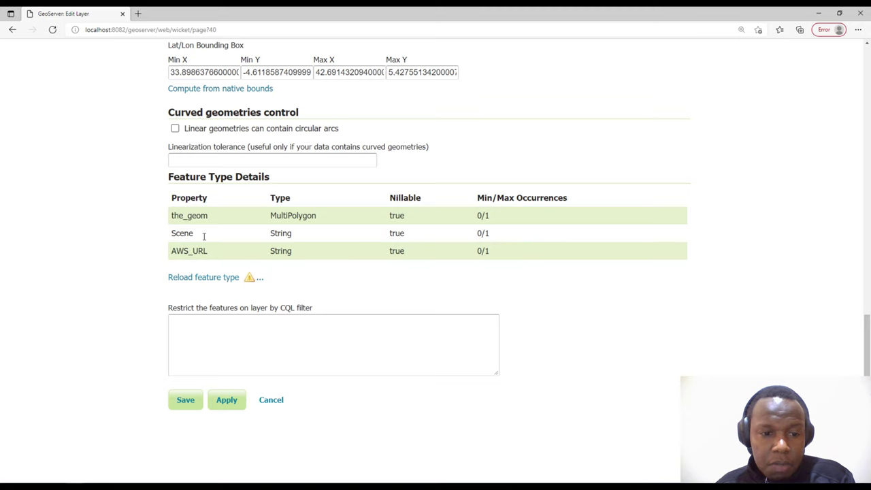
click(186, 400)
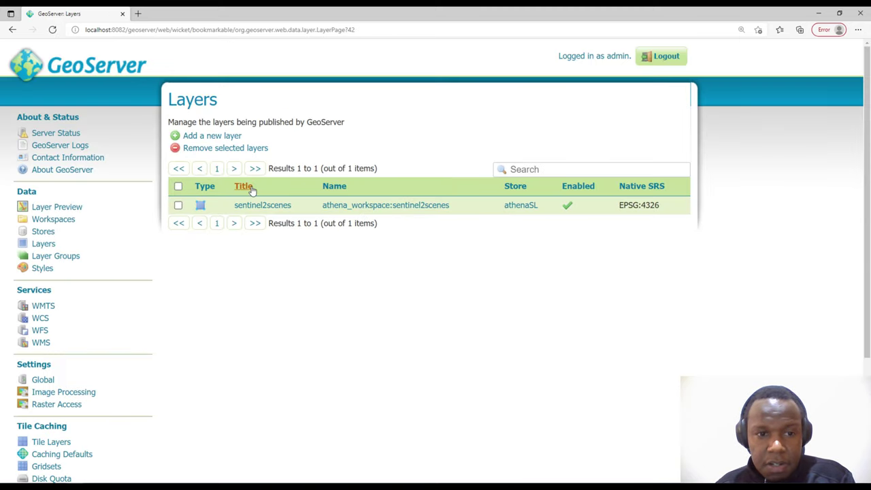
- Preview sentinel2scenes as an OpenLayers map of scene footprints over Kenya, then return to Layers
click(76, 207)
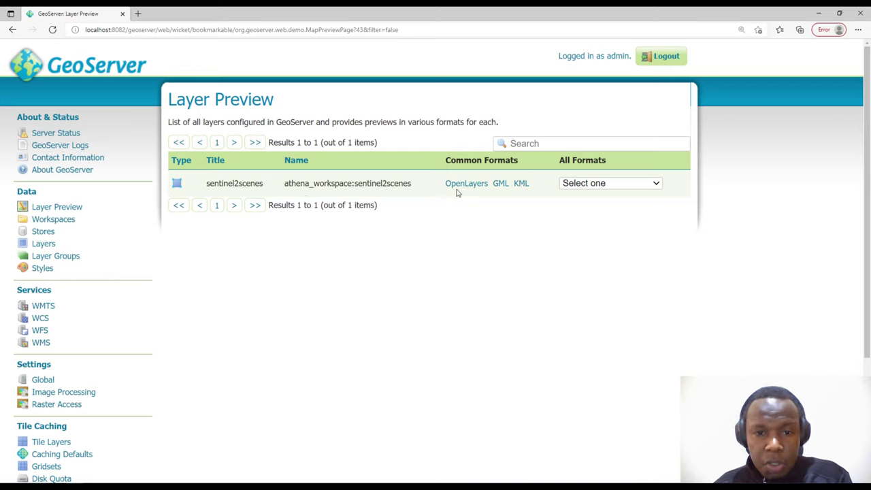
double_click(292, 121)
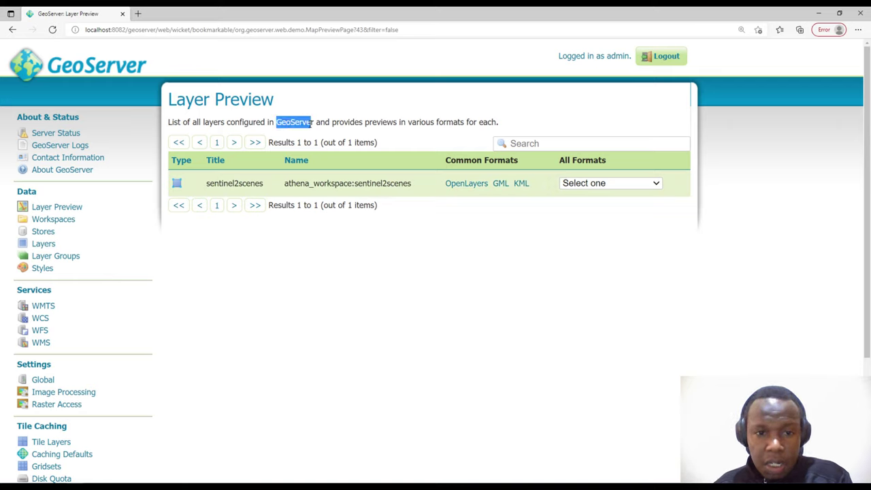
click(469, 183)
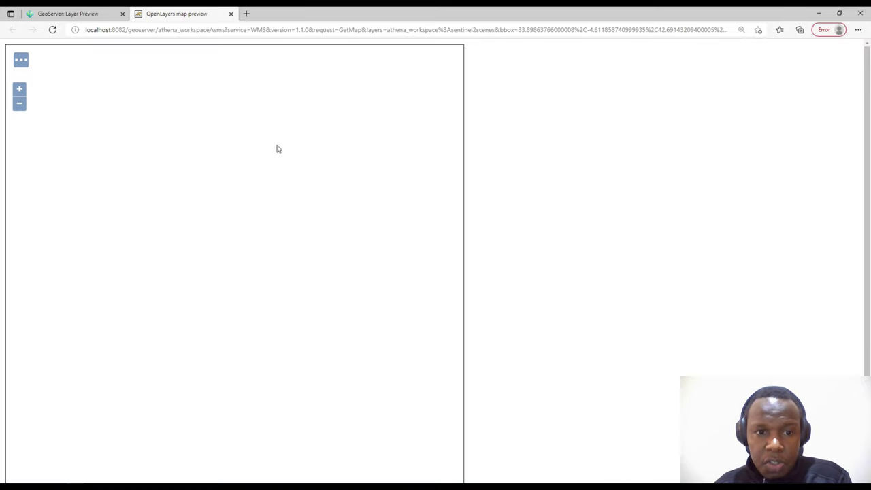
scroll(274, 238, down, 1)
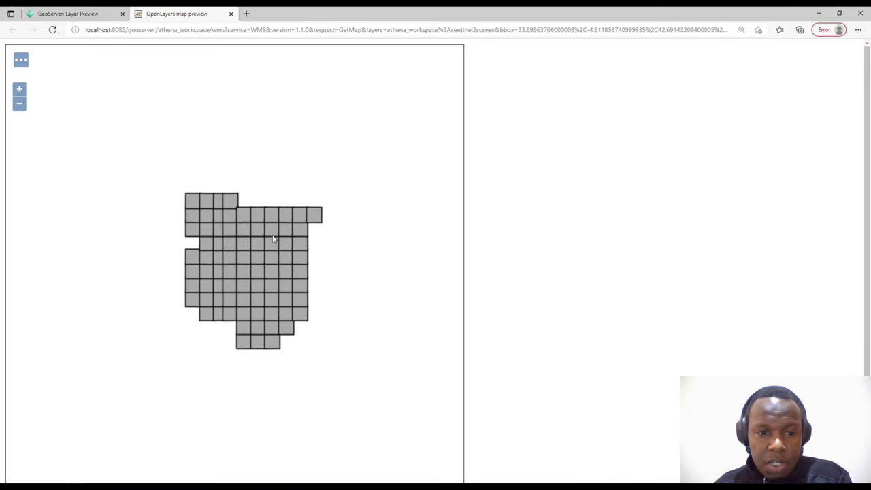
scroll(273, 237, up, 1)
click(230, 14)
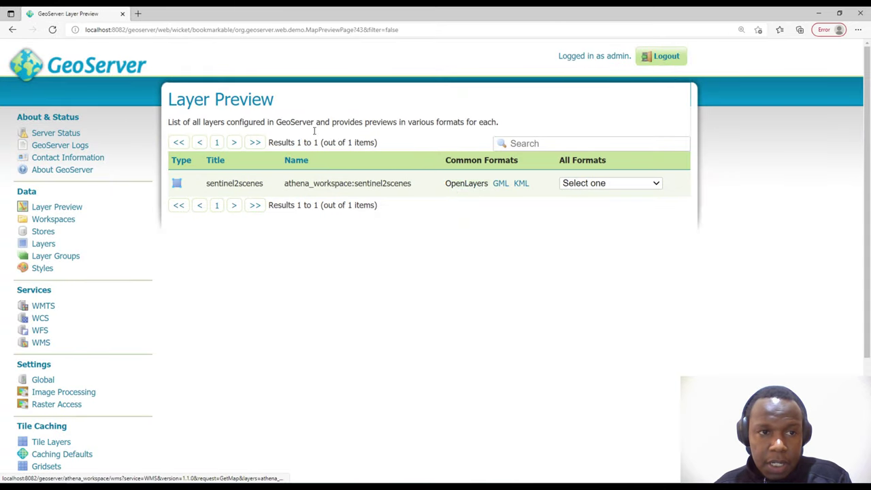
click(44, 245)
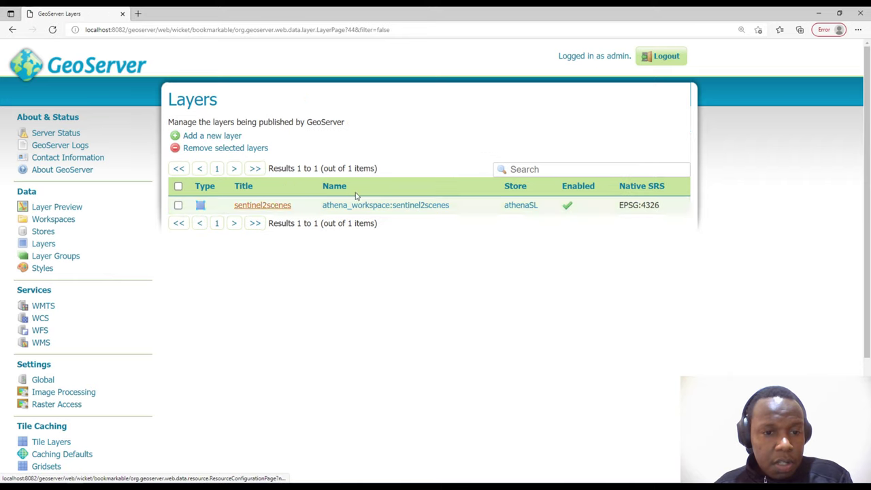
- Publish gadm36_KEN_0 from the athena_workspace:athenaSL store and return to Layer Preview
click(213, 136)
click(275, 144)
click(275, 189)
click(273, 147)
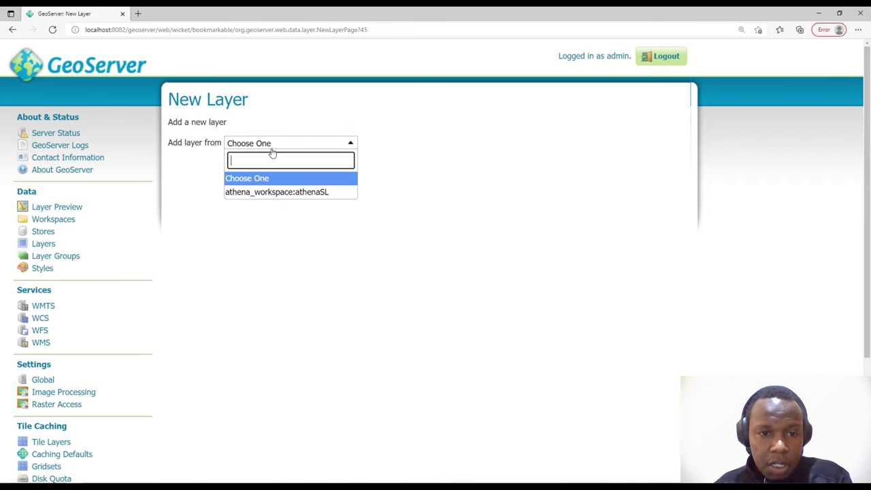
click(330, 191)
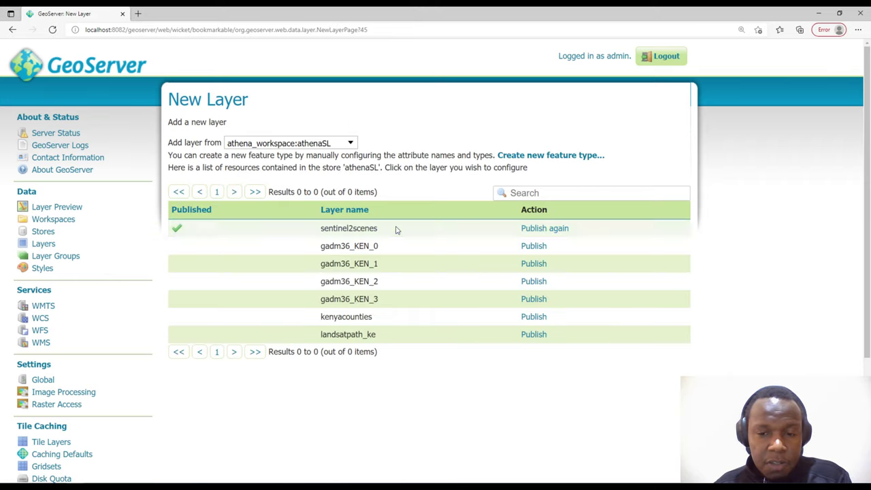
click(522, 253)
scroll(344, 265, down, 2)
scroll(352, 268, down, 7)
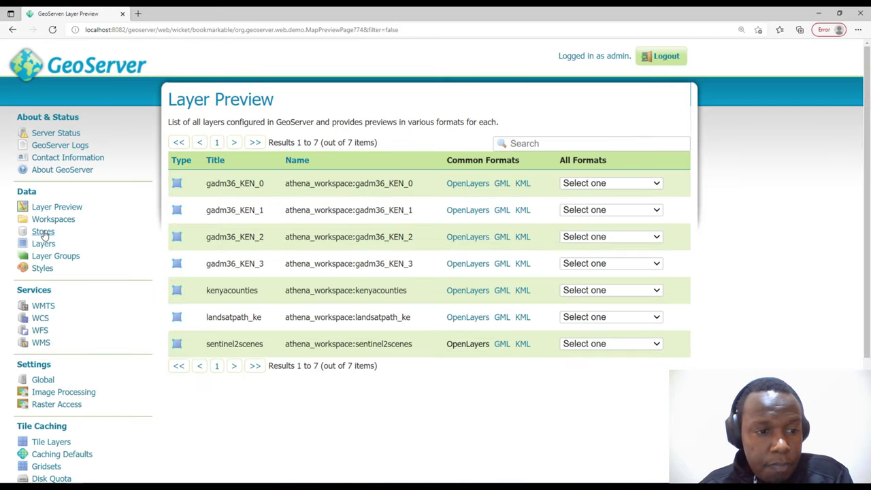
click(60, 207)
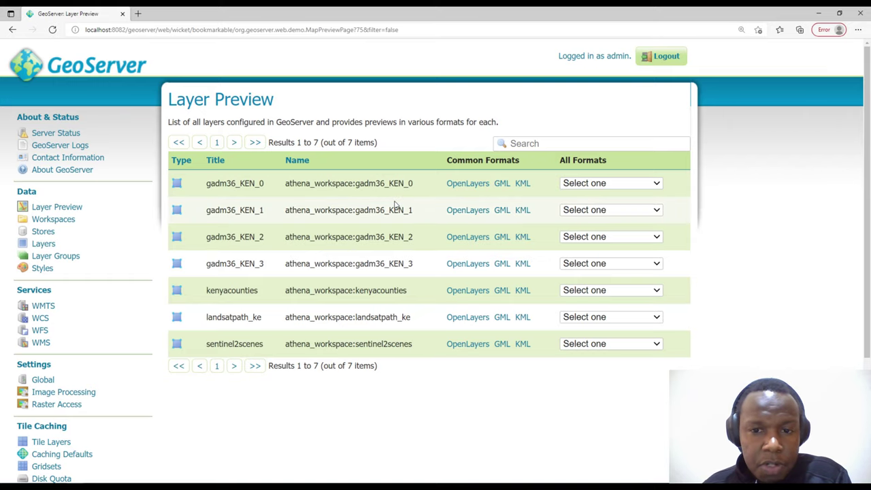
- Preview gadm36_KEN_0 in OpenLayers and check its feature info (GID_0 KEN, NAME_0 Kenya)
click(455, 185)
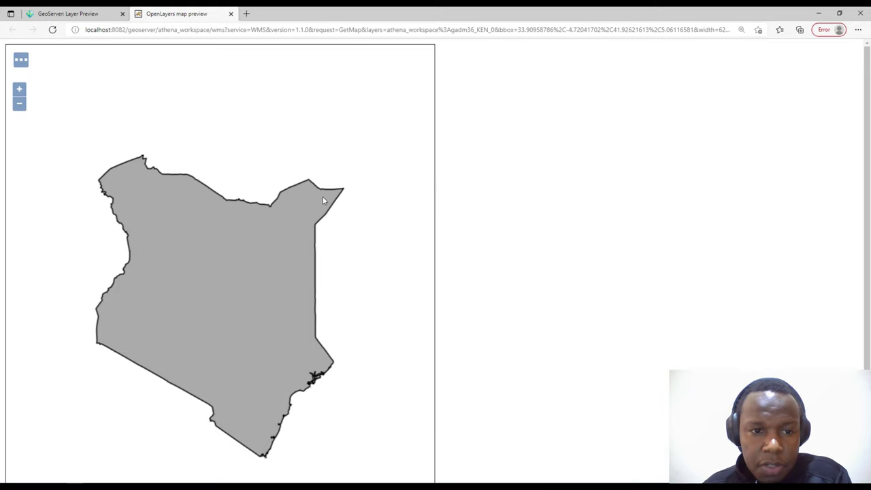
scroll(302, 270, down, 1)
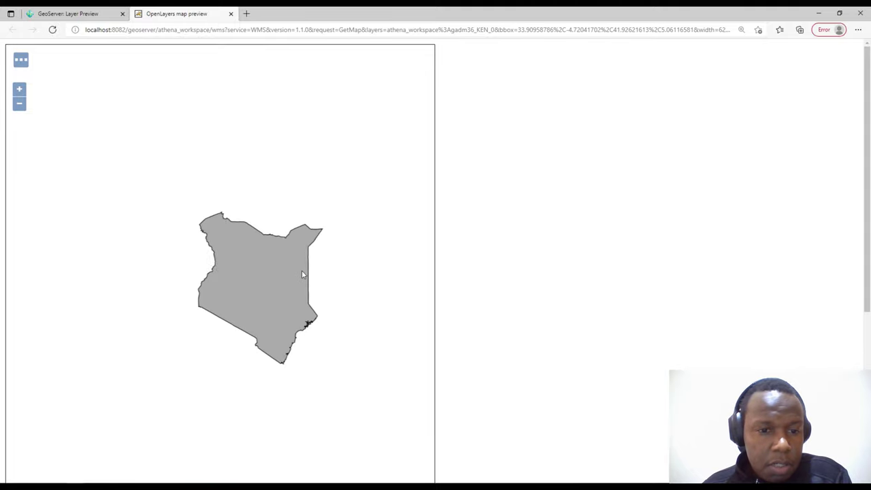
scroll(328, 284, up, 1)
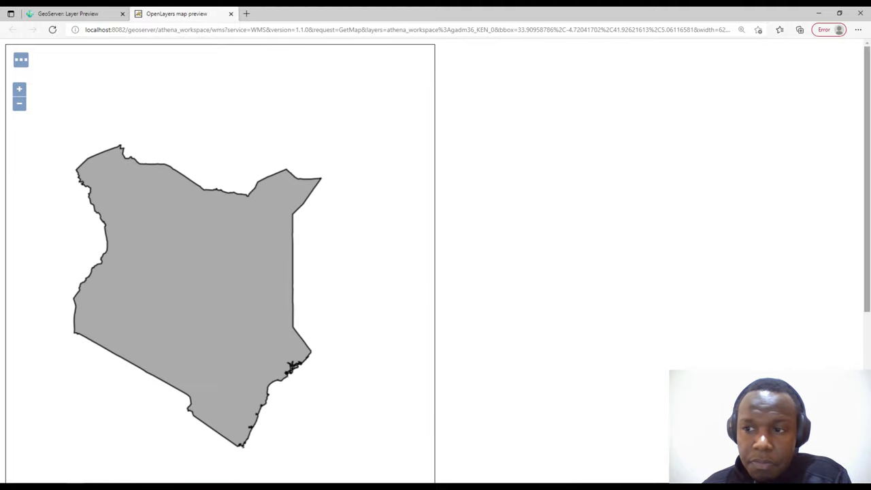
scroll(591, 295, down, 3)
scroll(436, 206, up, 2)
scroll(235, 181, up, 1)
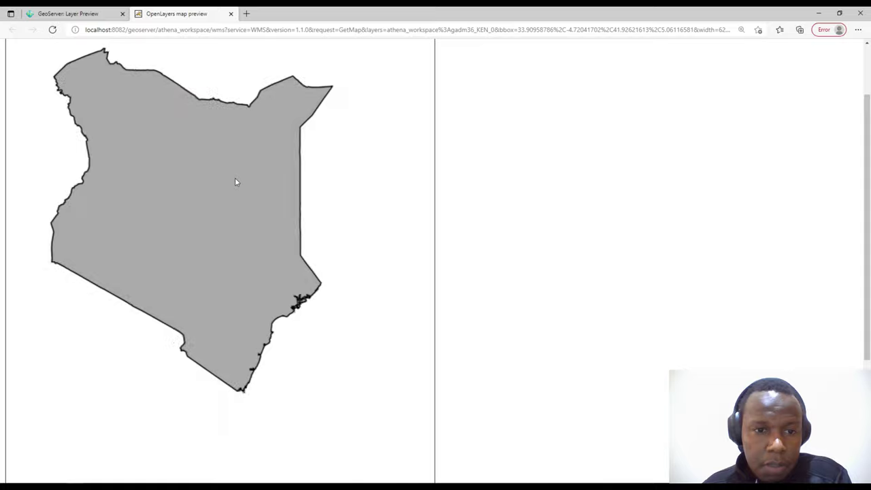
scroll(227, 188, down, 1)
scroll(78, 331, down, 3)
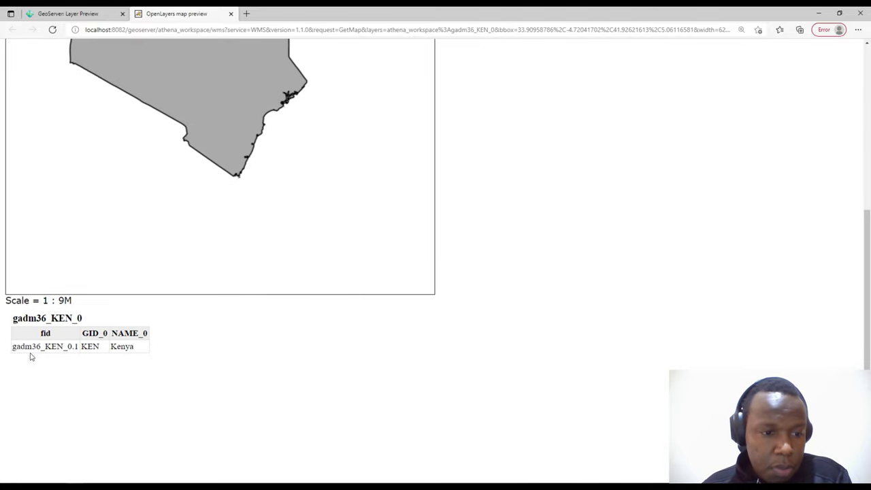
drag(14, 351, 116, 356)
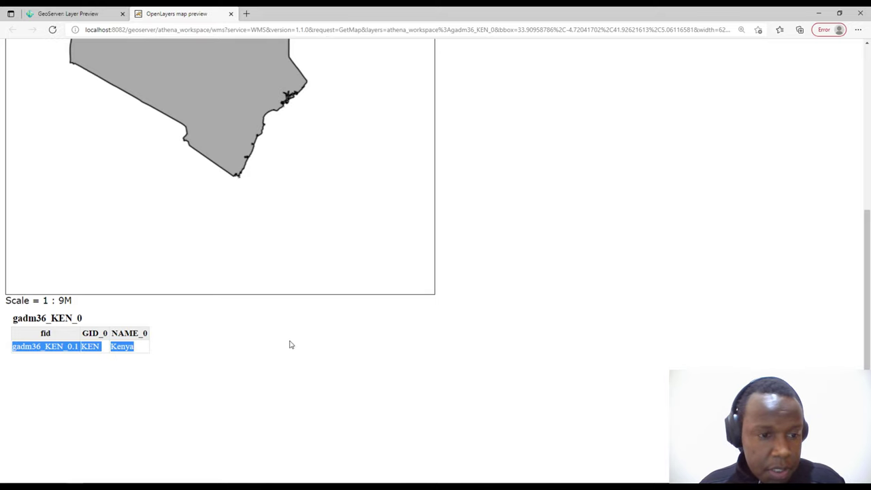
click(266, 362)
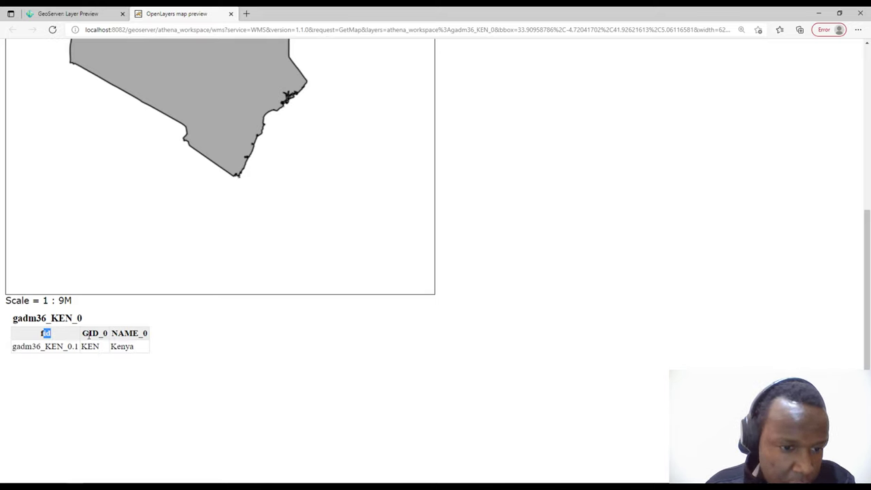
drag(88, 333, 105, 334)
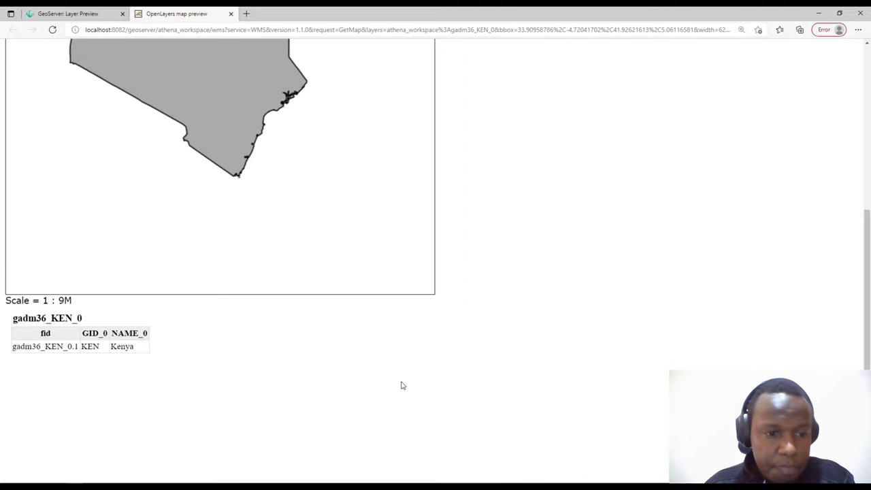
scroll(402, 385, up, 4)
- Open the gadm36_KEN_1 county preview and show Kitui county's feature info
click(230, 15)
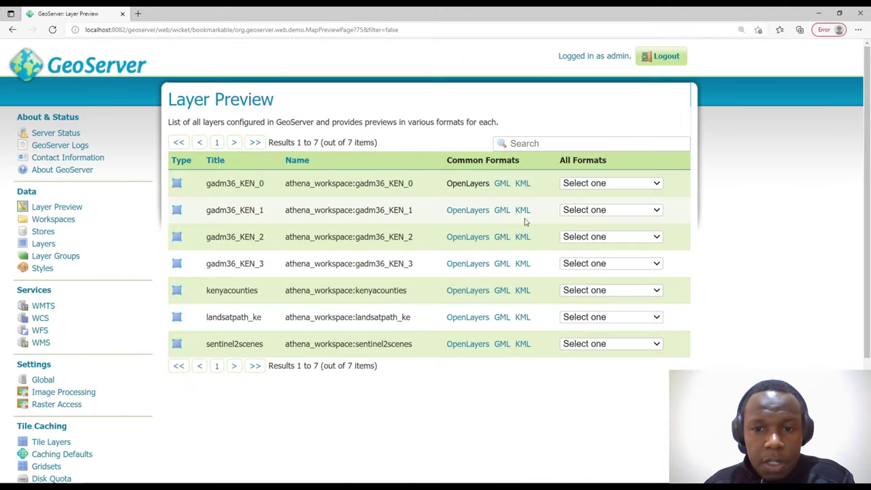
click(473, 208)
scroll(334, 327, down, 1)
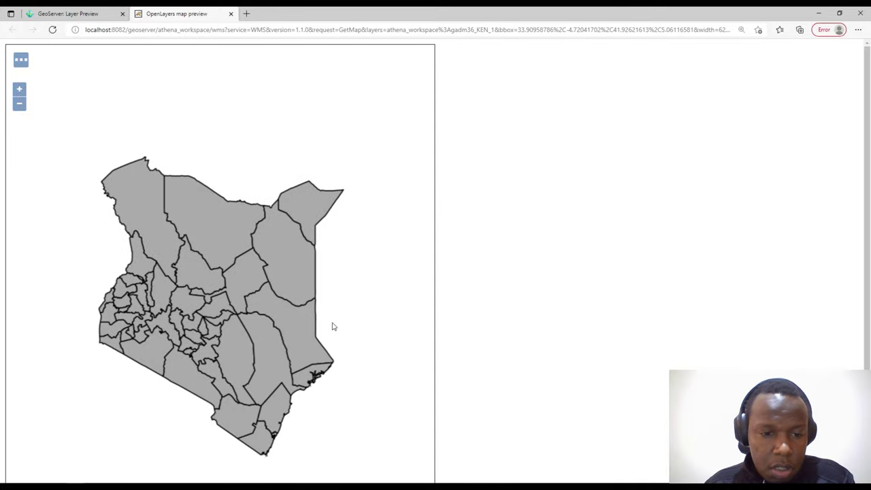
scroll(334, 331, up, 1)
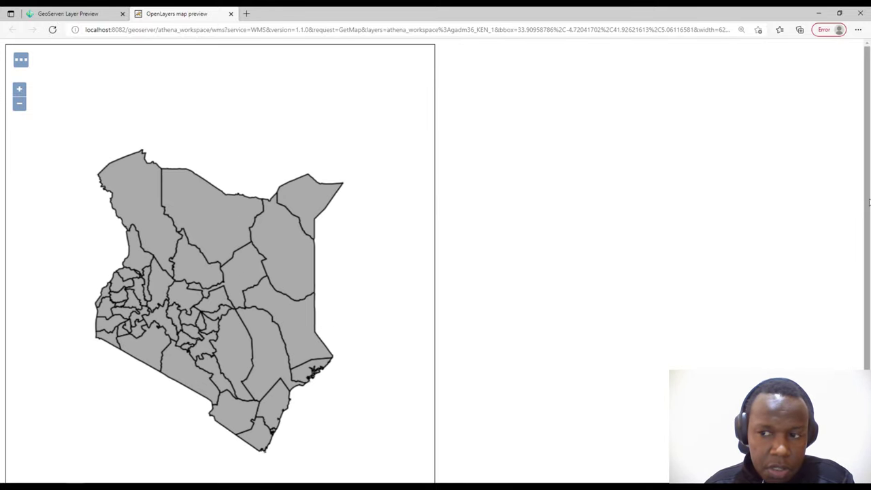
scroll(695, 312, down, 2)
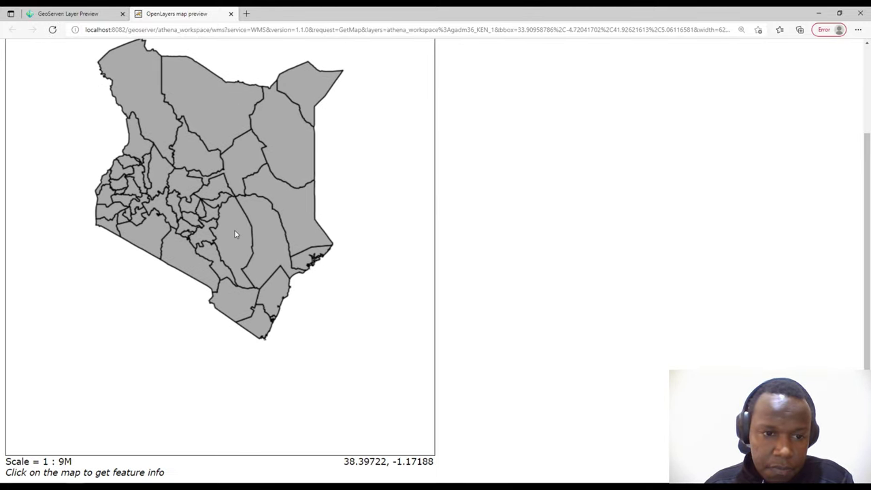
click(235, 233)
scroll(670, 274, down, 1)
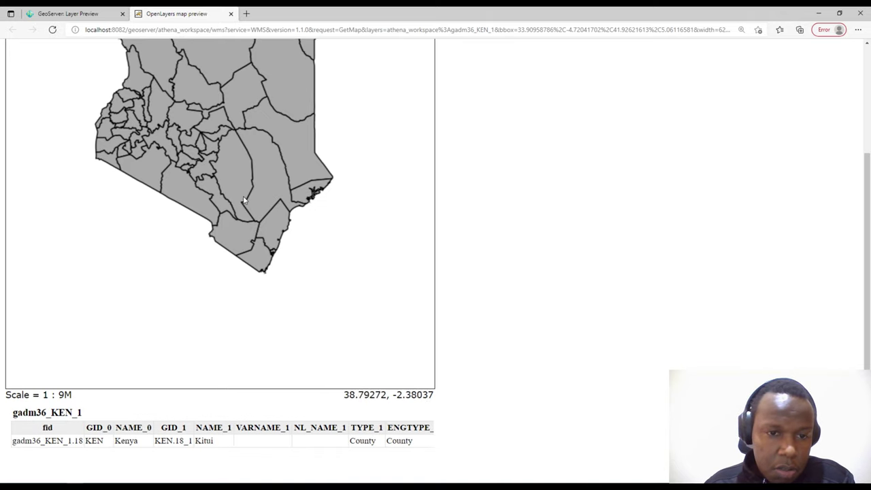
- Query Tana River, Garissa, Baringo, Marsabit, Nairobi-area and Murang'a counties, then close the preview
click(264, 178)
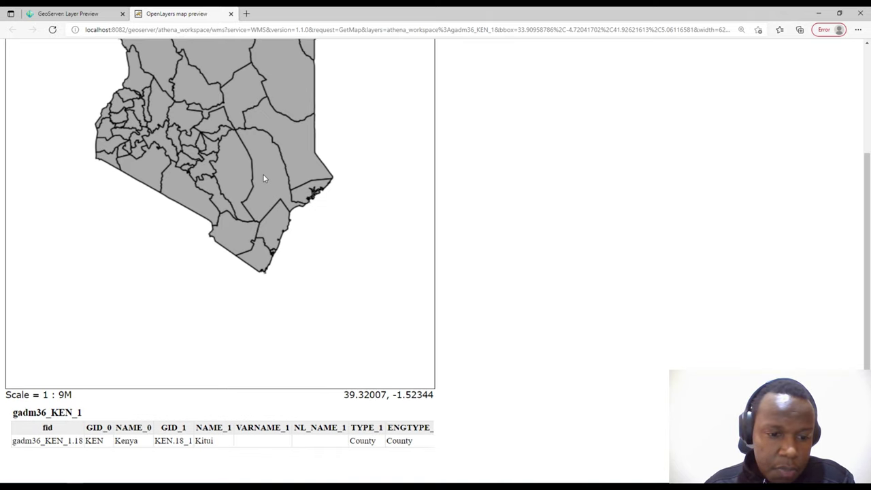
click(283, 141)
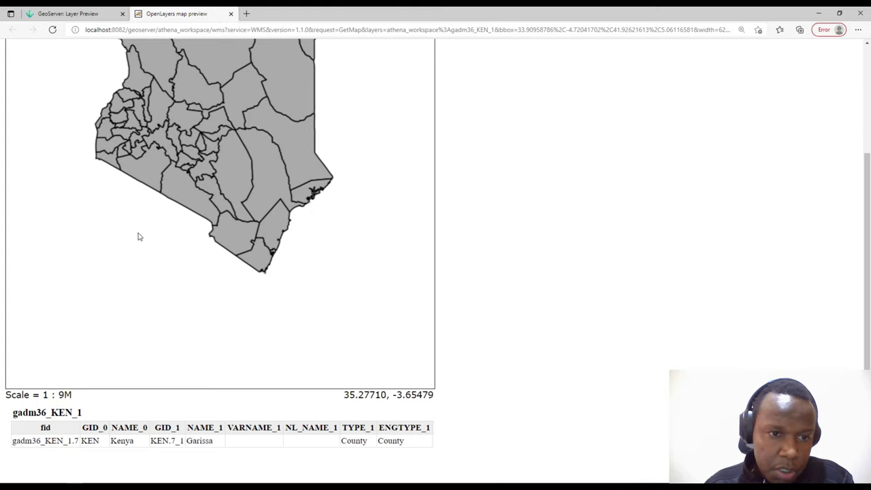
click(186, 89)
click(215, 59)
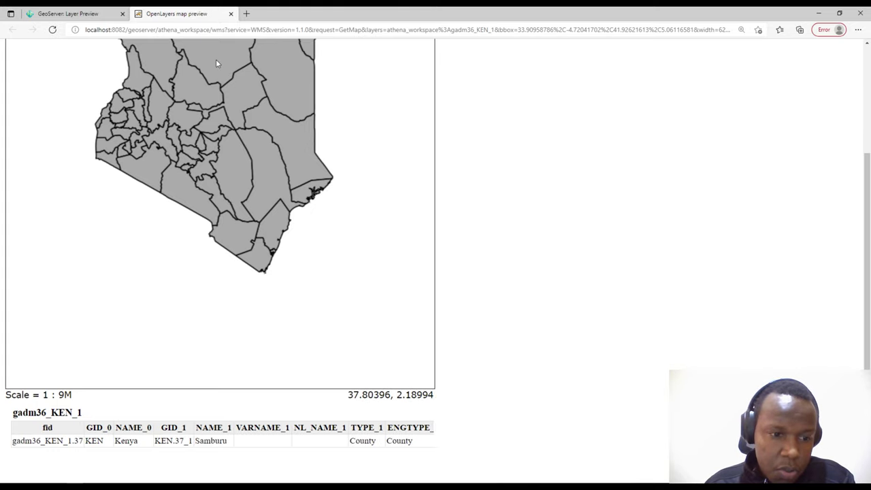
click(195, 169)
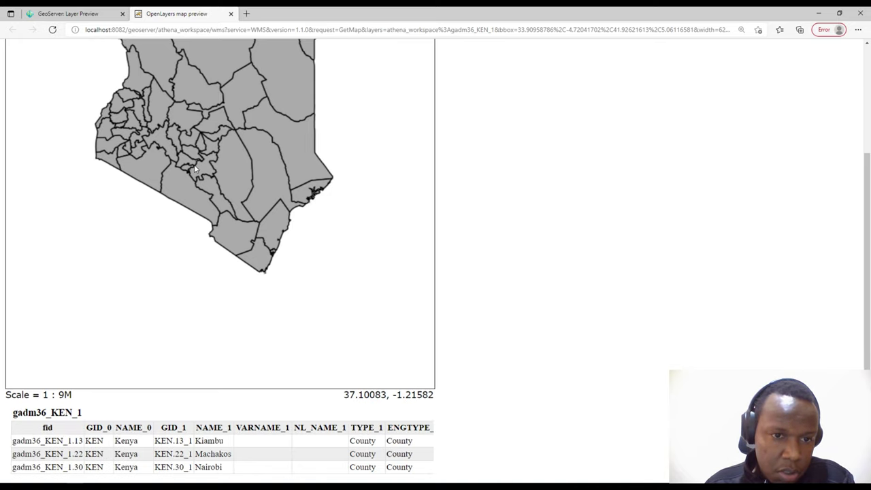
click(197, 163)
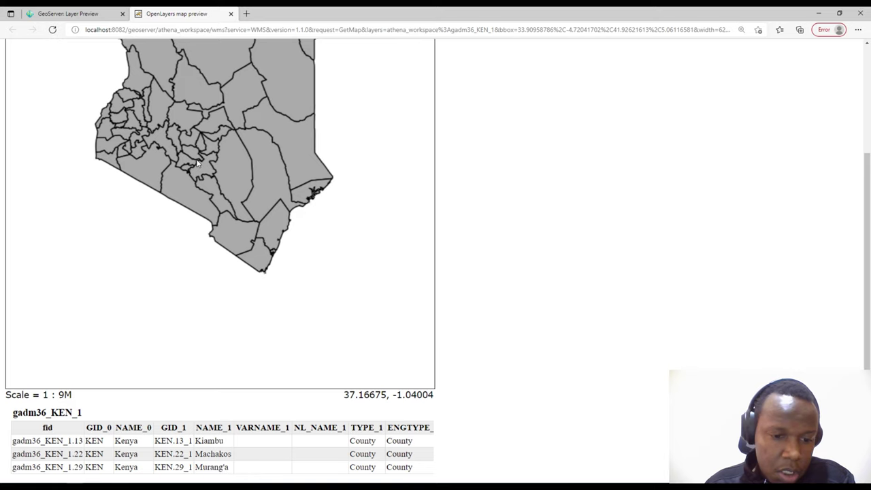
click(236, 133)
scroll(342, 382, down, 2)
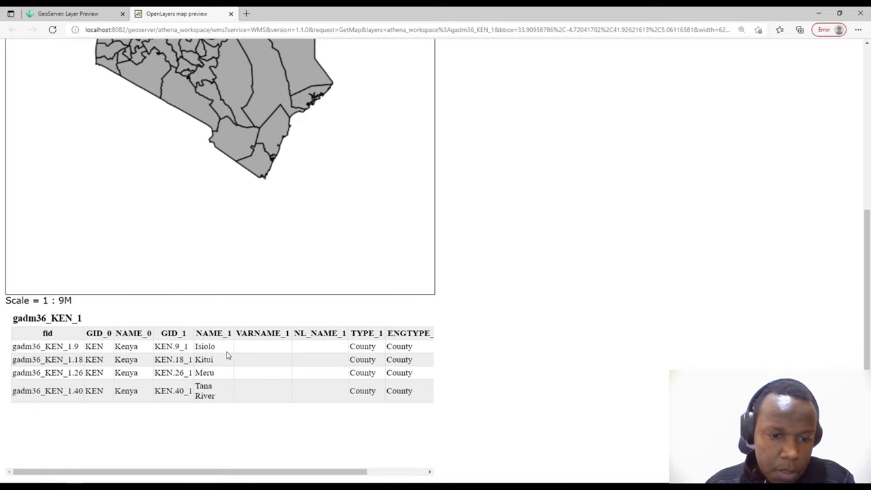
drag(206, 335, 247, 397)
click(230, 389)
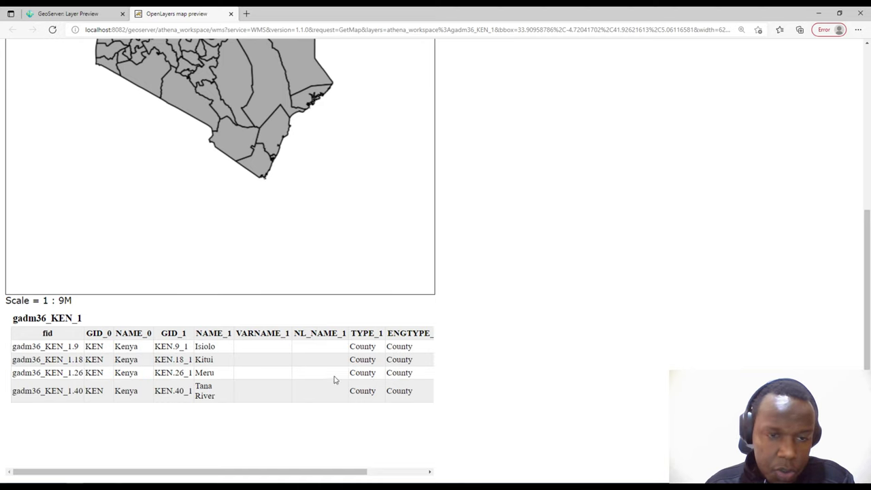
scroll(618, 266, up, 5)
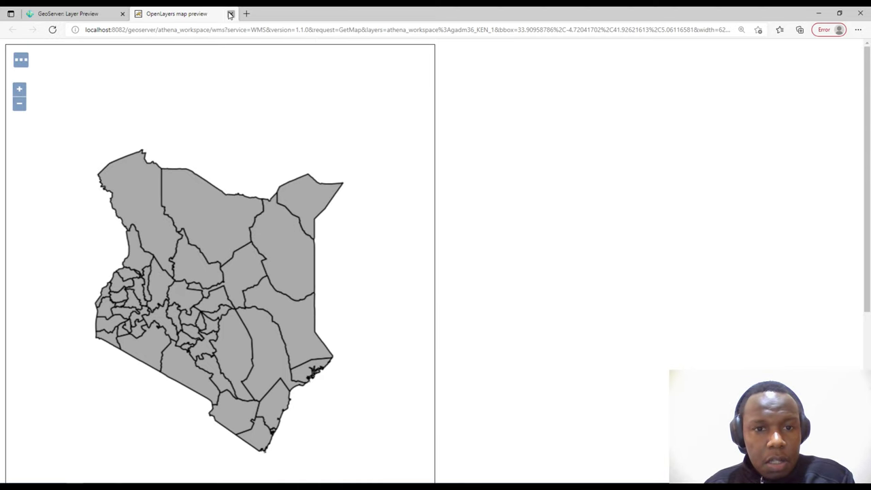
click(230, 14)
- Preview gadm36_KEN_2 in OpenLayers and read sub-county feature info like Gatundu North and Kigumo
click(458, 245)
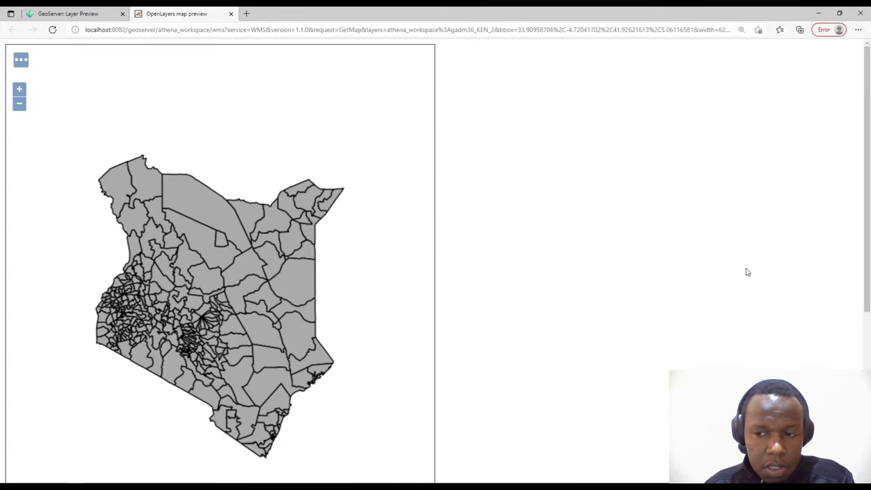
scroll(747, 272, down, 4)
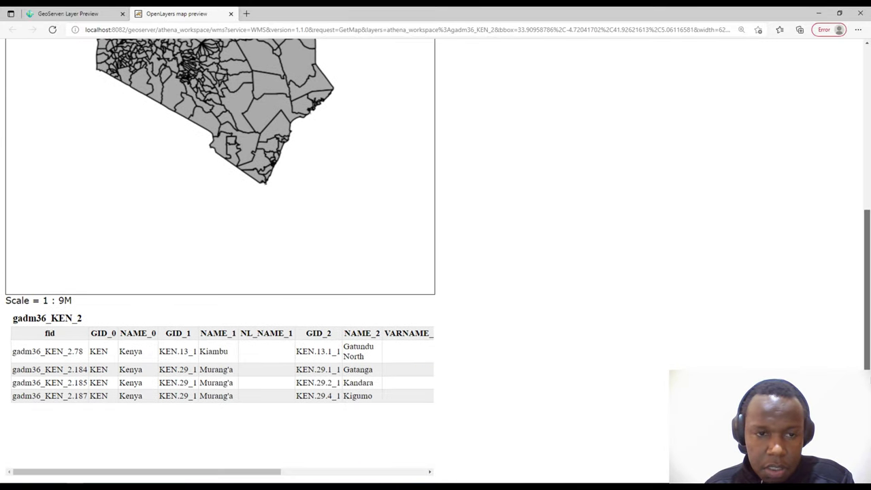
scroll(340, 220, up, 1)
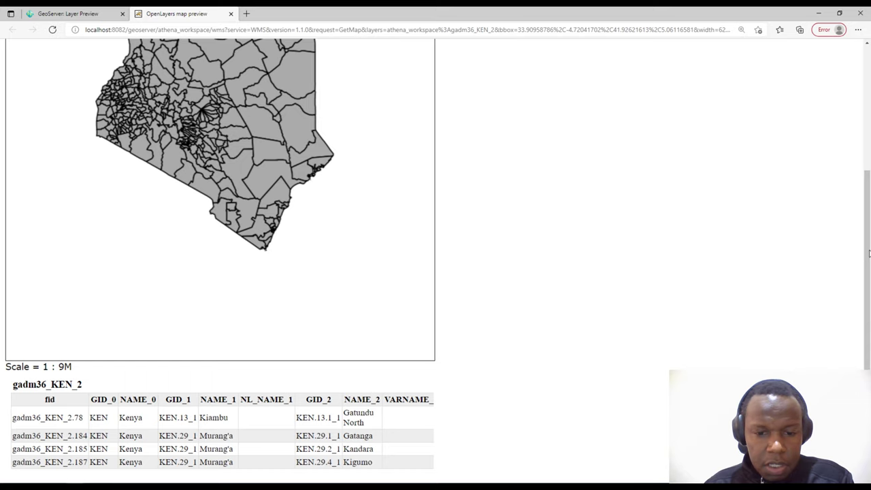
drag(868, 253, 826, 155)
- Open the kenyacounties OpenLayers preview and query counties, revealing mostly empty attribute columns
click(230, 14)
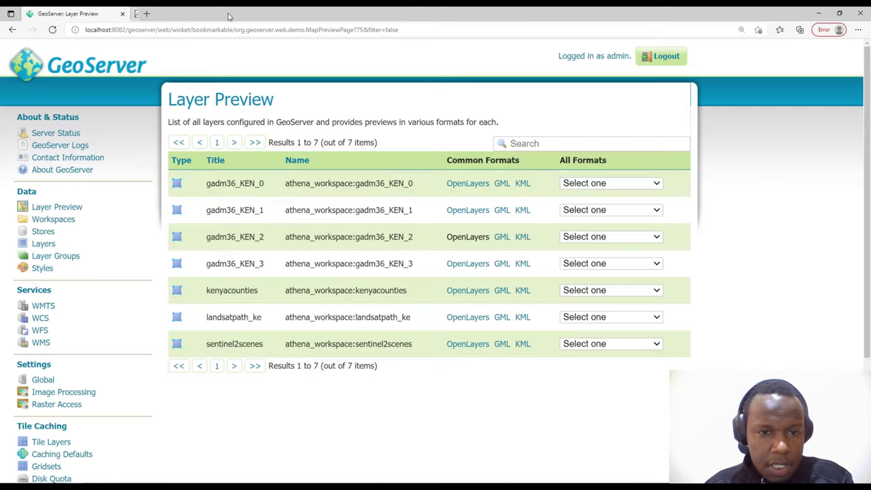
click(468, 291)
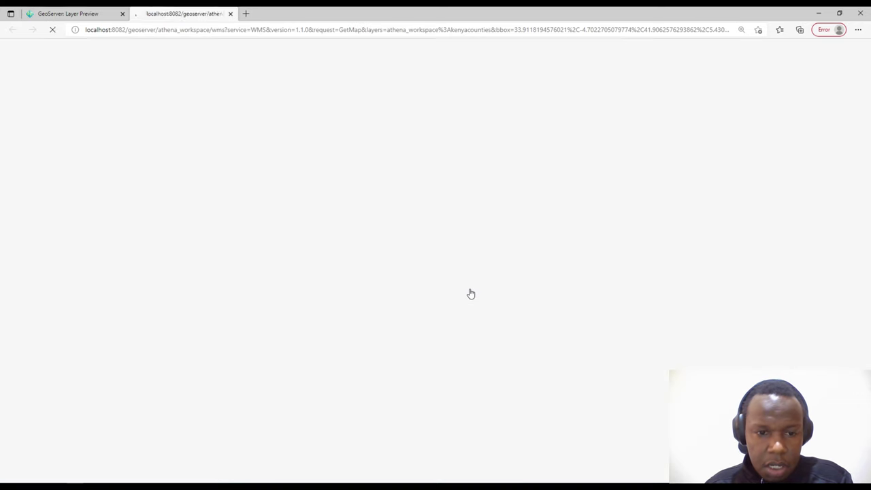
scroll(612, 361, down, 2)
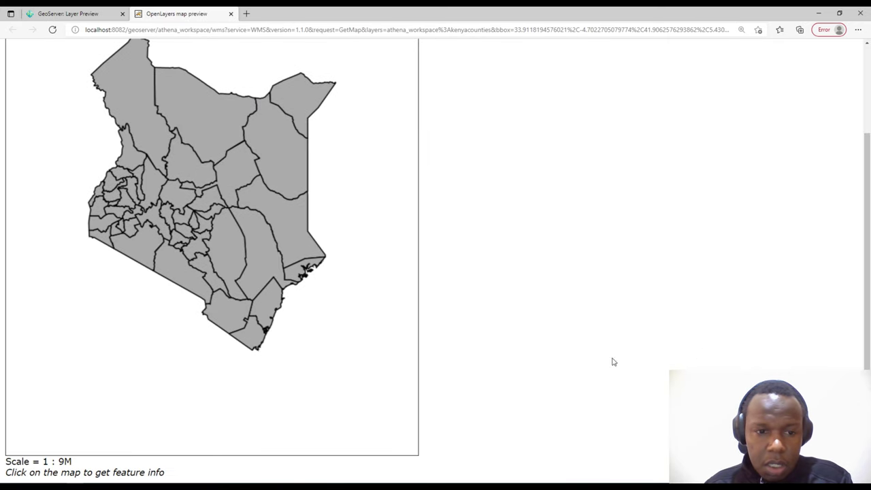
scroll(685, 262, down, 2)
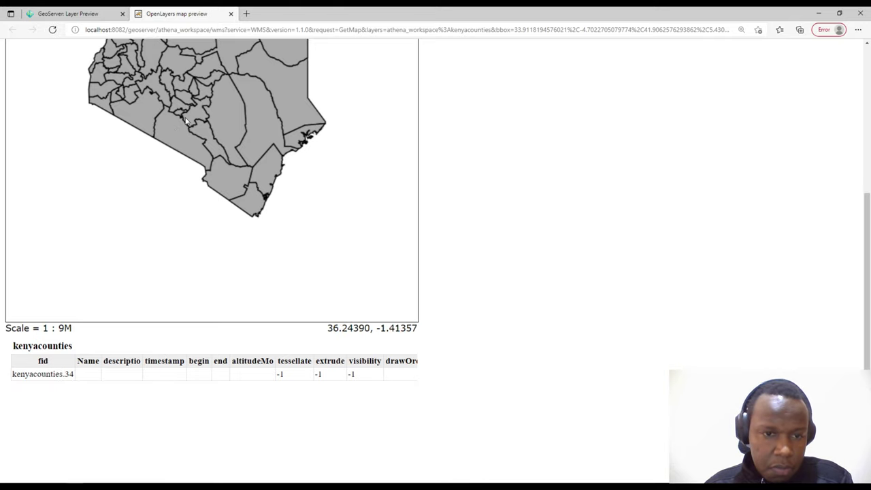
click(265, 99)
click(265, 99)
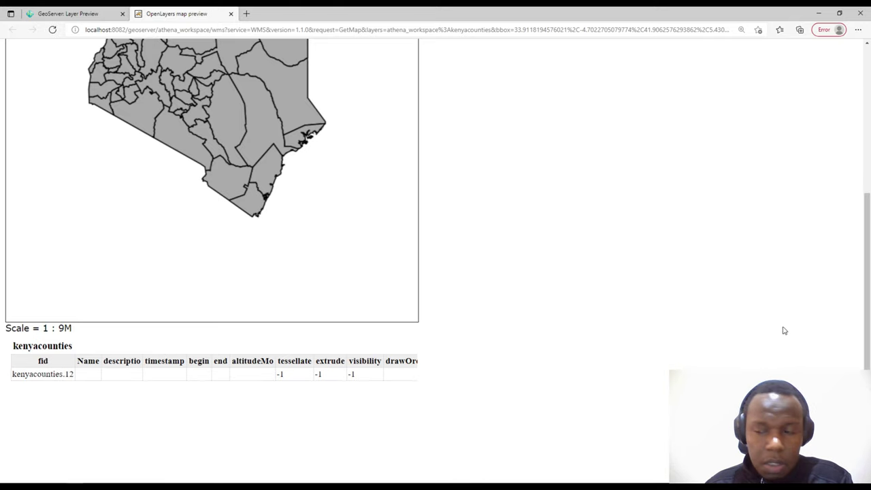
scroll(783, 331, up, 4)
- Close the kenyacounties preview, preview sentinel2scenes, and read scene codes for tiles such as 37MCR
click(231, 14)
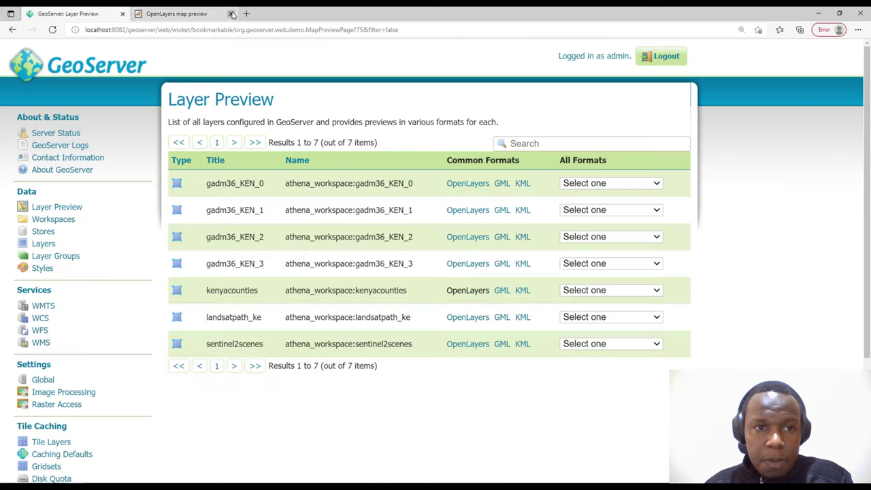
click(463, 341)
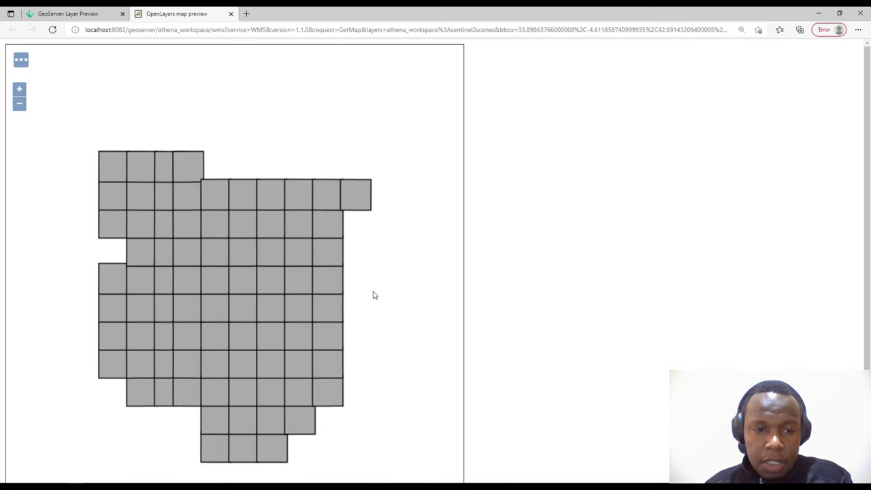
scroll(672, 268, down, 4)
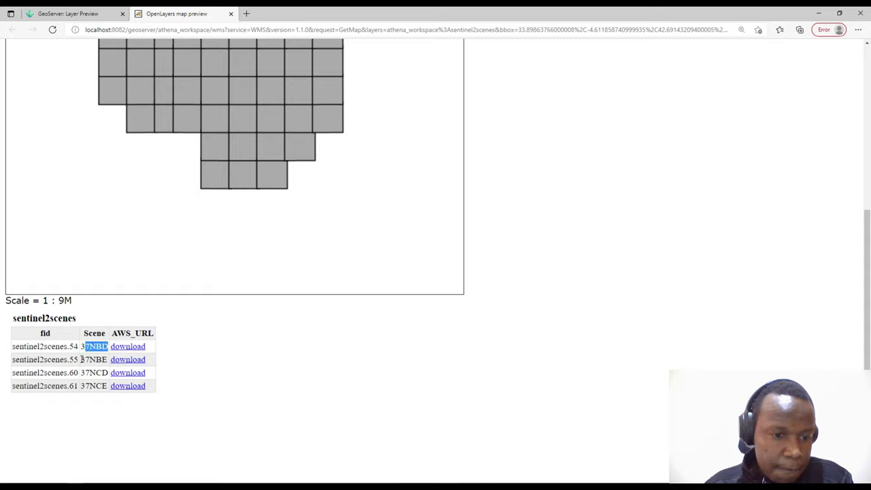
double_click(83, 359)
click(211, 181)
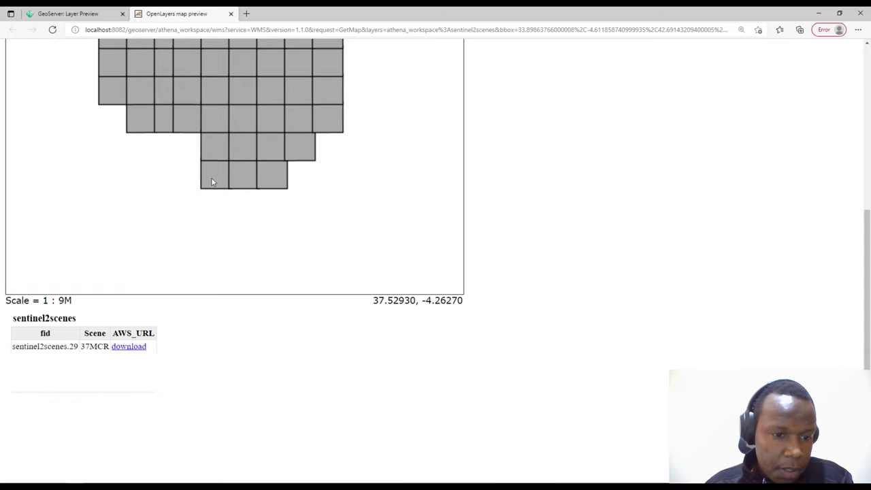
click(302, 156)
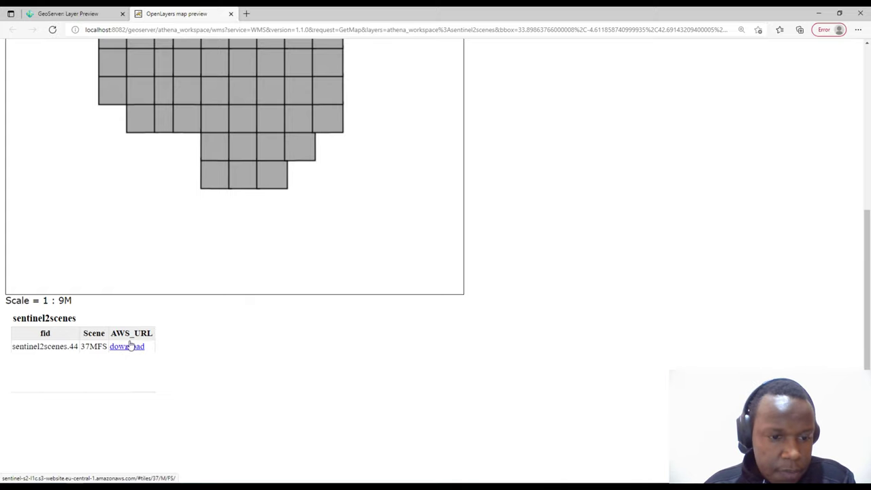
- Try the 37MFS scene's AWS download link (403 Forbidden), then close it and the sentinel2scenes preview
right_click(129, 346)
right_click(117, 348)
click(140, 356)
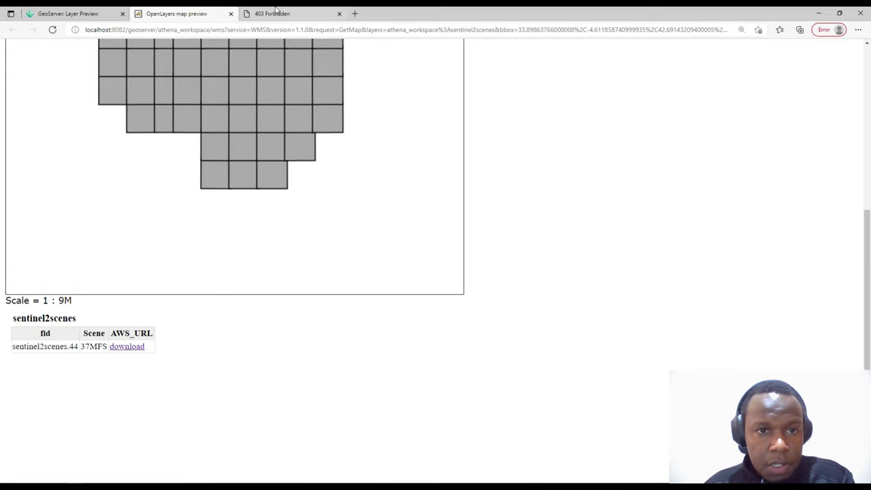
click(276, 10)
click(340, 14)
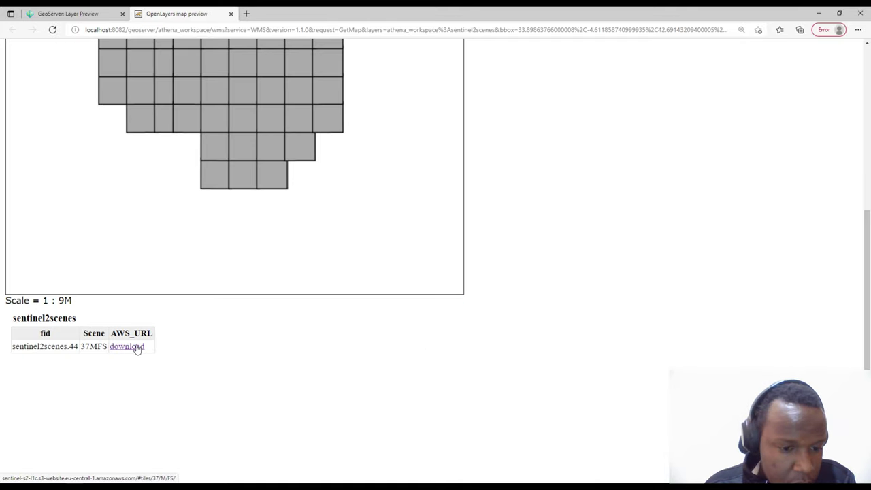
scroll(593, 294, up, 4)
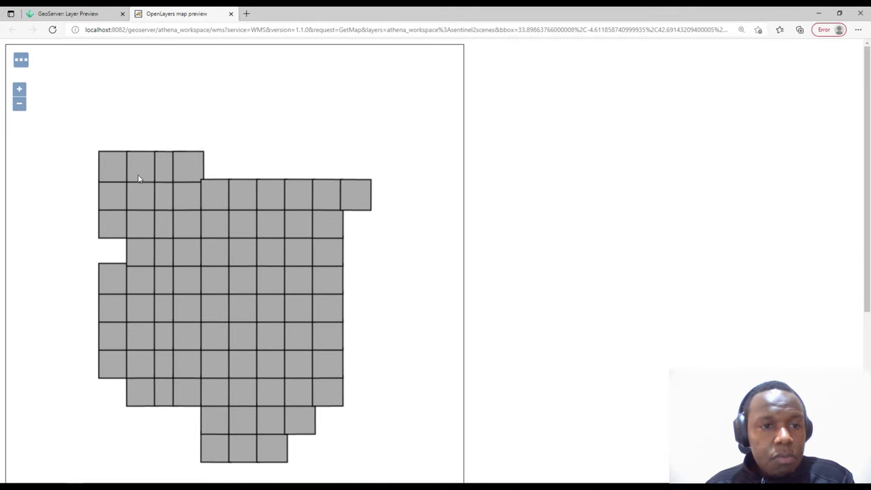
click(230, 14)
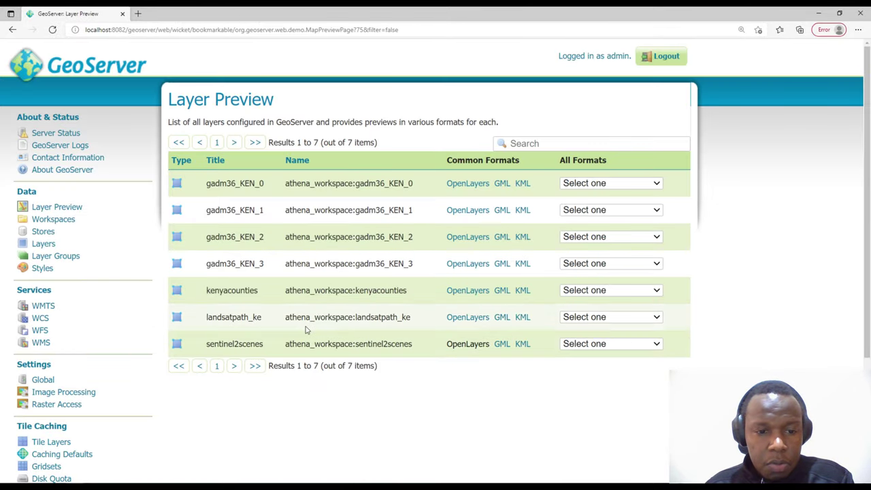
- Preview landsatpath_ke as an OpenLayers map and read path and row info for a footprint
click(459, 319)
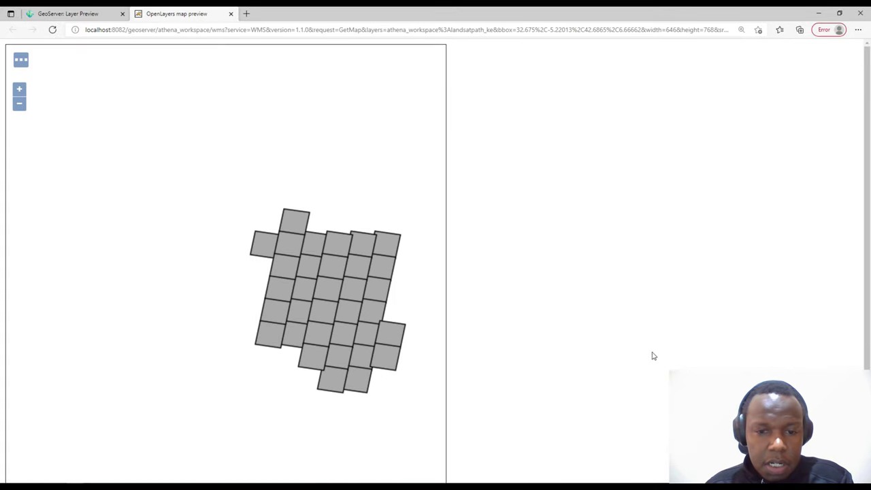
scroll(646, 341, down, 1)
scroll(641, 327, down, 1)
click(376, 241)
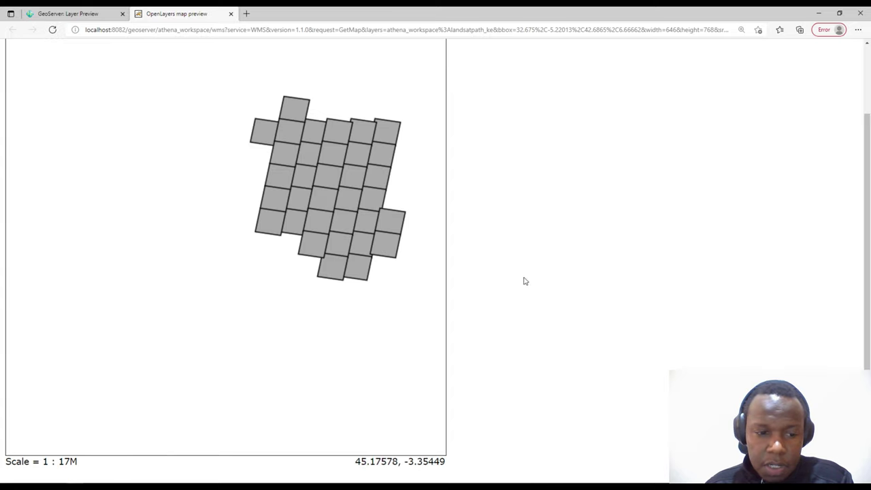
scroll(650, 324, down, 1)
scroll(650, 324, down, 2)
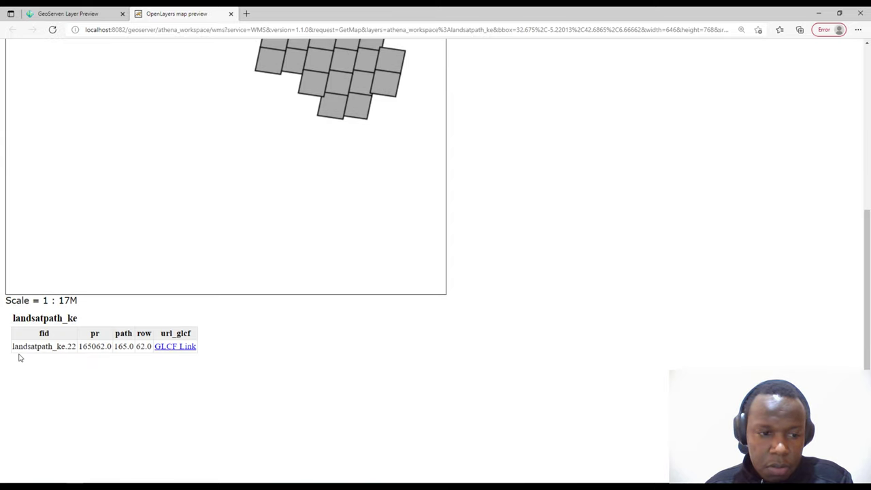
- Try opening the footprint's GLCF Link in a new tab, dismiss the app prompts, and close the blank tab
right_click(169, 354)
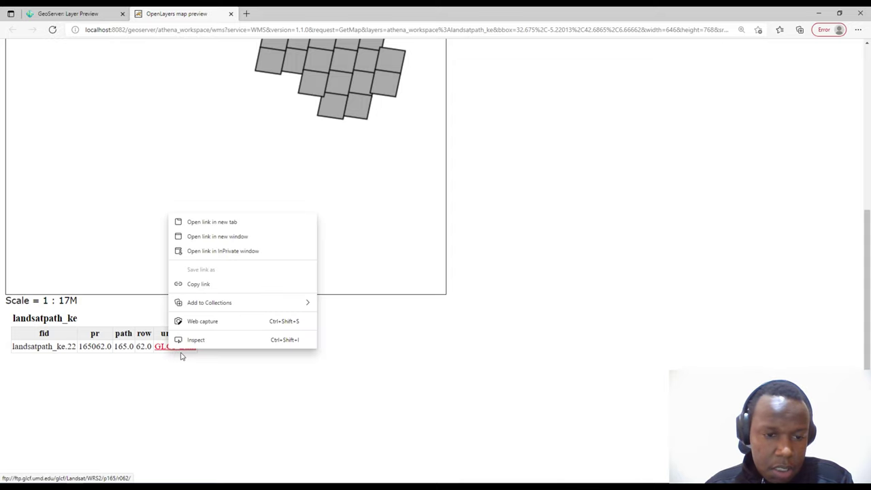
click(208, 225)
click(285, 12)
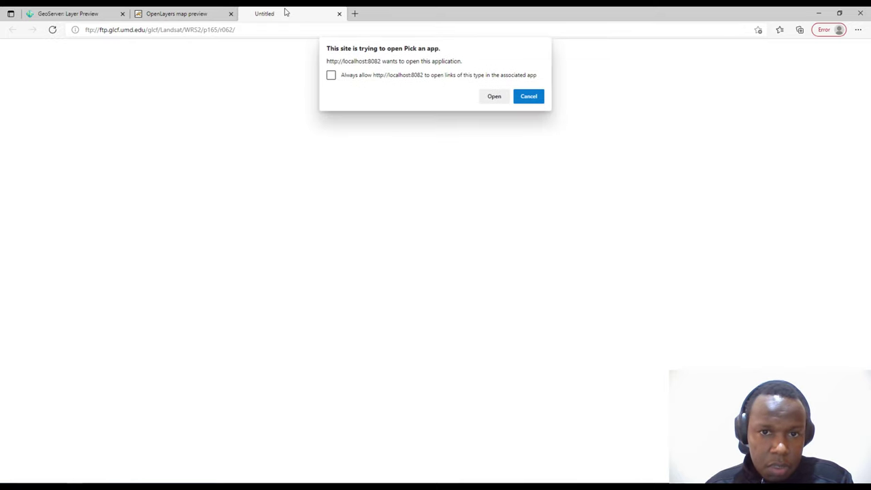
click(494, 96)
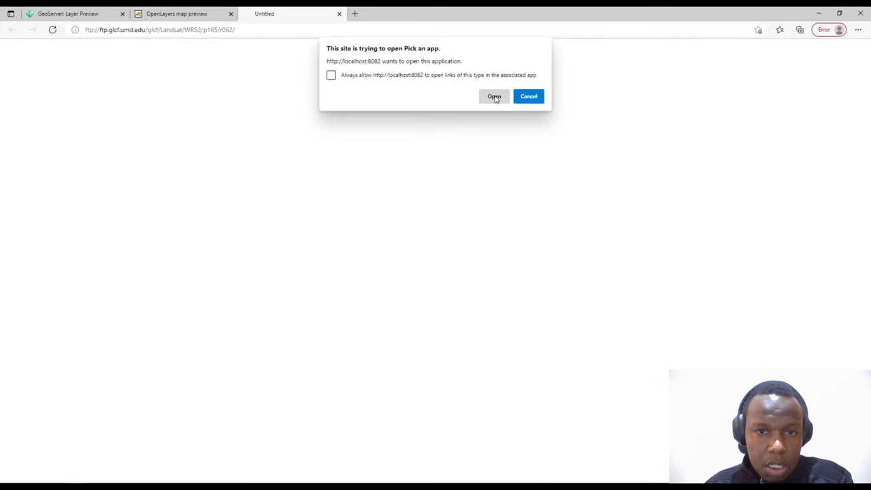
click(576, 296)
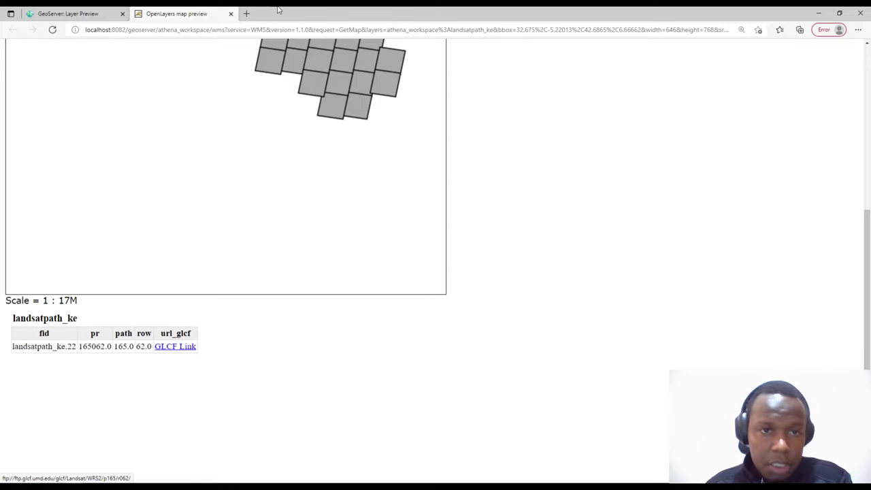
click(166, 347)
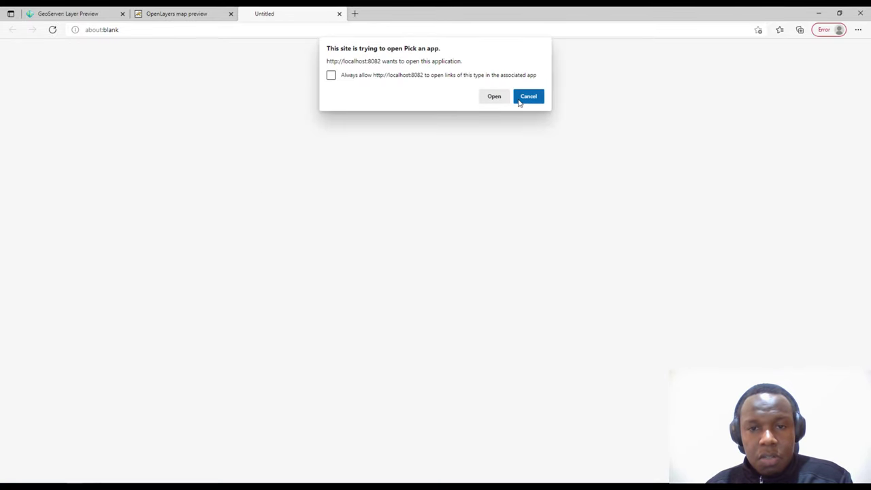
click(529, 97)
click(340, 15)
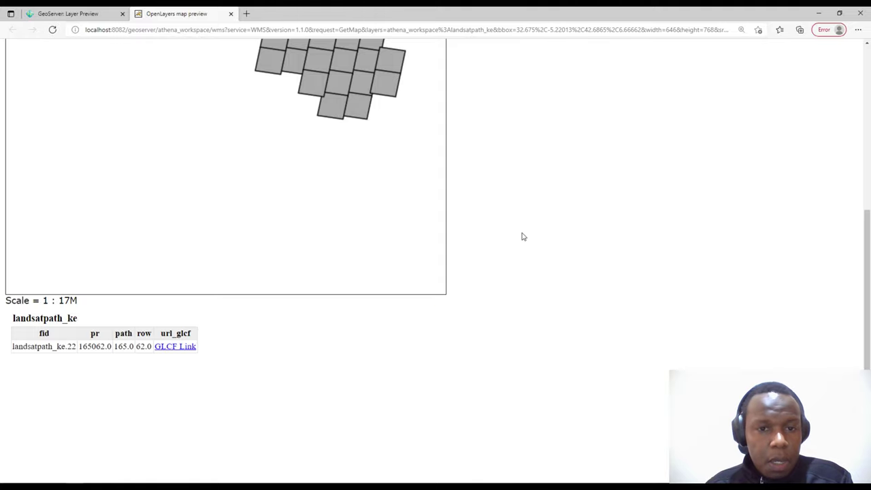
- Pan to the northern footprints, read their path and row info, then close the landsatpath_ke preview
scroll(280, 182, up, 1)
drag(279, 181, 239, 255)
click(217, 116)
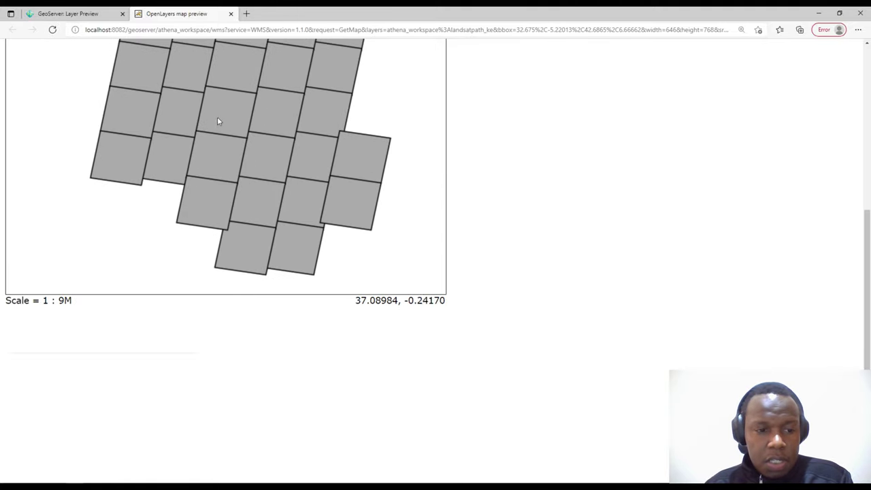
click(187, 70)
click(231, 14)
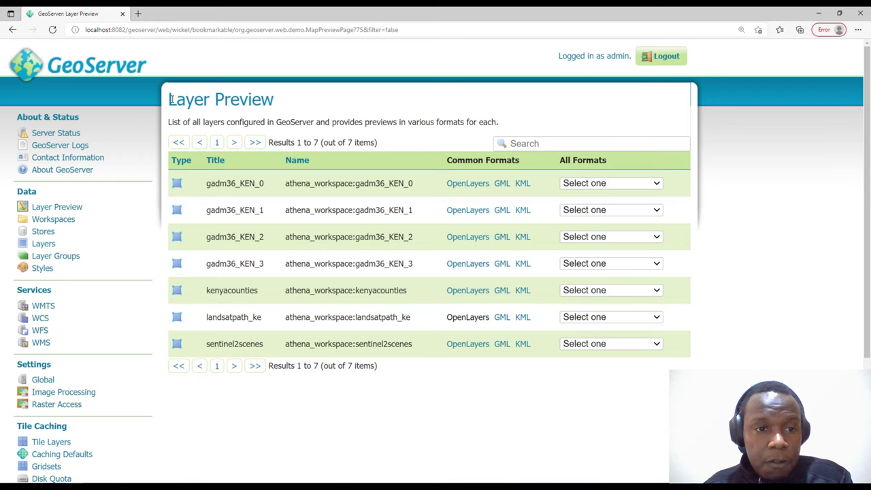
- Highlight the Layer Preview title and description, then clear the highlight
mouse_move(169, 97)
mouse_down()
mouse_move(275, 102)
mouse_move(476, 327)
mouse_move(488, 123)
mouse_move(224, 116)
mouse_move(169, 97)
mouse_up()
click(488, 122)
click(169, 98)
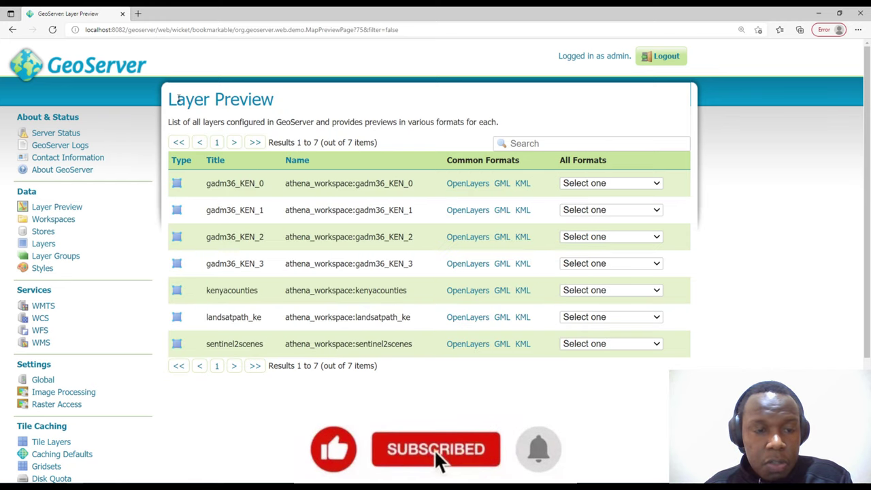